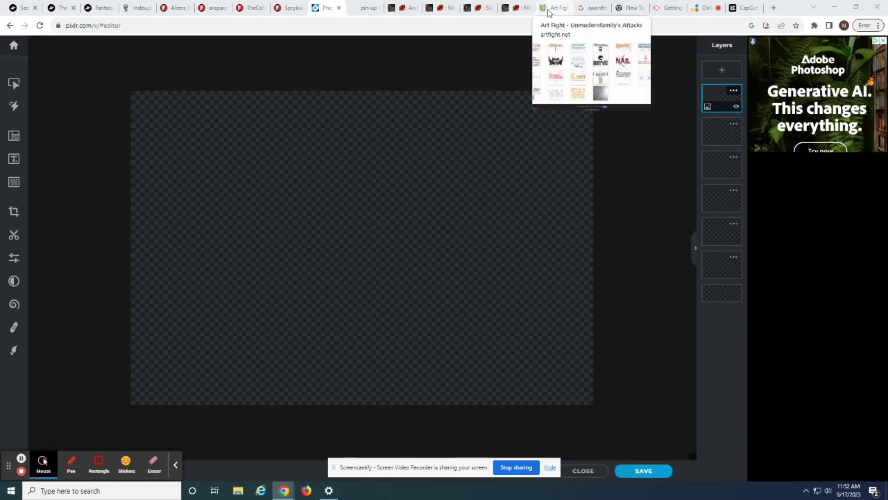
Step: Switch from the blank Pixlr canvas to the Art Fight page and look through the gallery of submitted attack logos
left_click(548, 8)
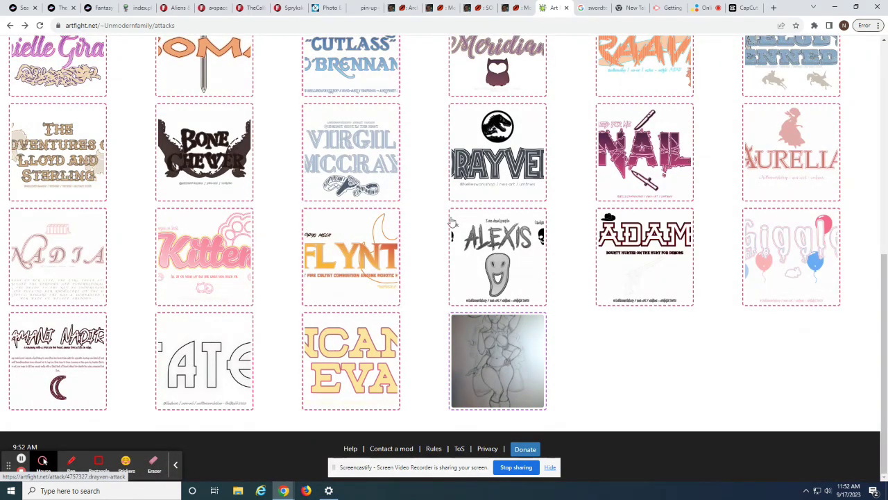
scroll(393, 369, "up", 1)
scroll(394, 368, "up", 3)
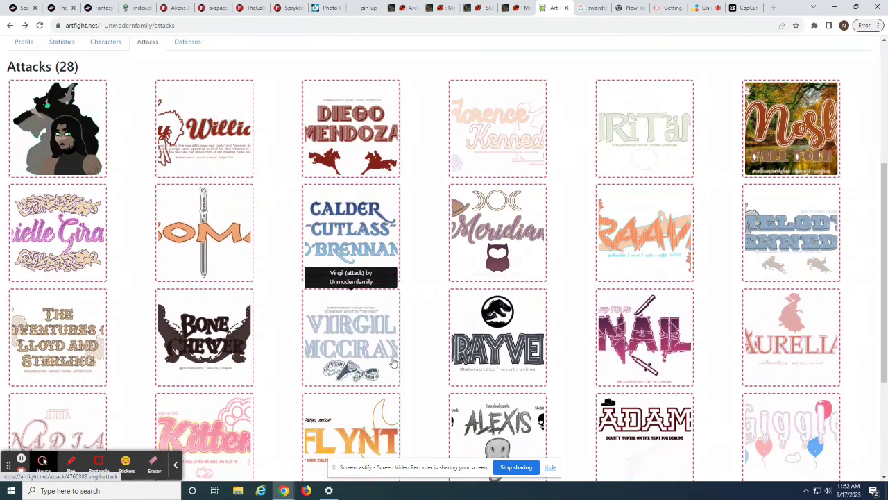
scroll(347, 197, "down", 3)
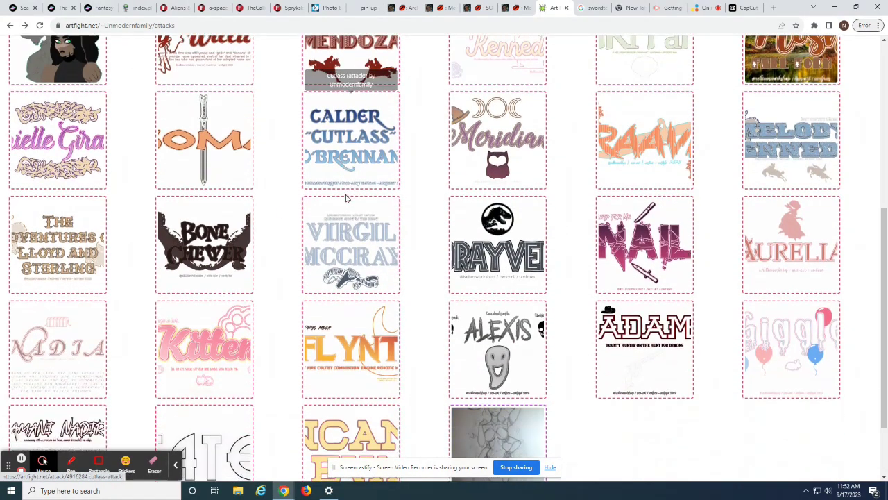
scroll(372, 319, "up", 3)
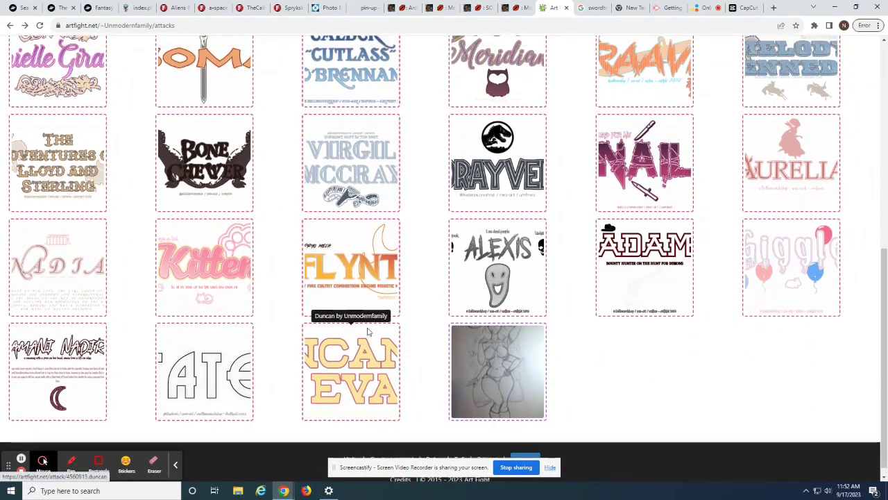
scroll(369, 333, "up", 1)
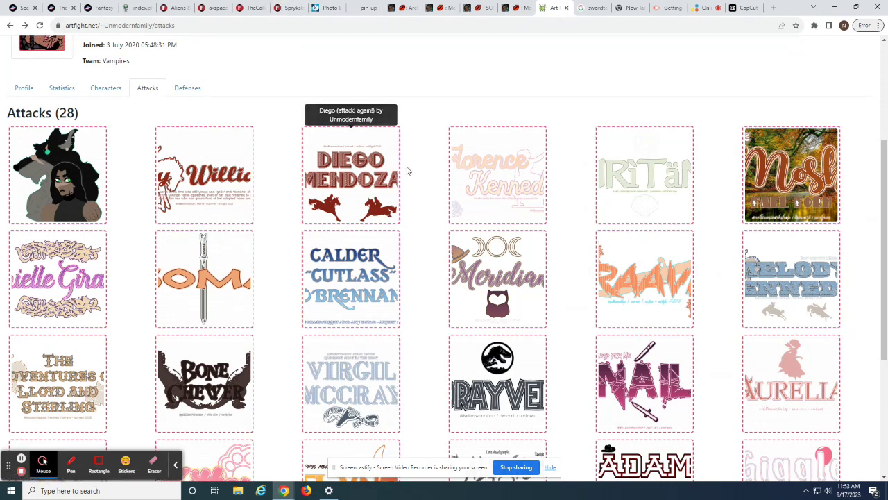
scroll(682, 290, "down", 2)
scroll(681, 290, "down", 1)
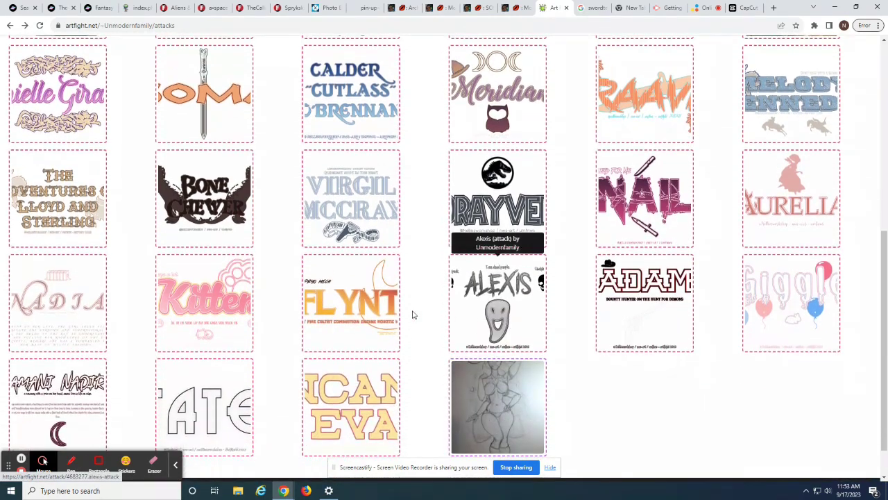
Step: Open the Kitten attack and examine its logo lettering, tagline, paw and cat motifs
left_click(226, 294)
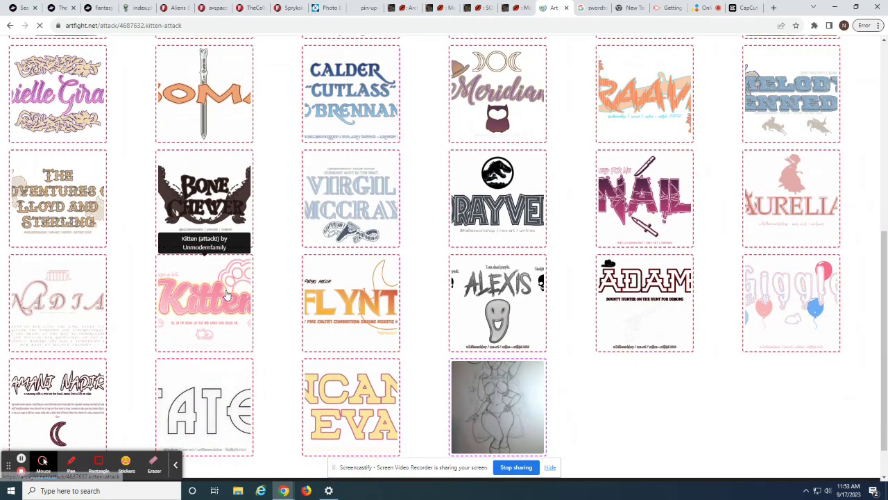
scroll(446, 321, "down", 3)
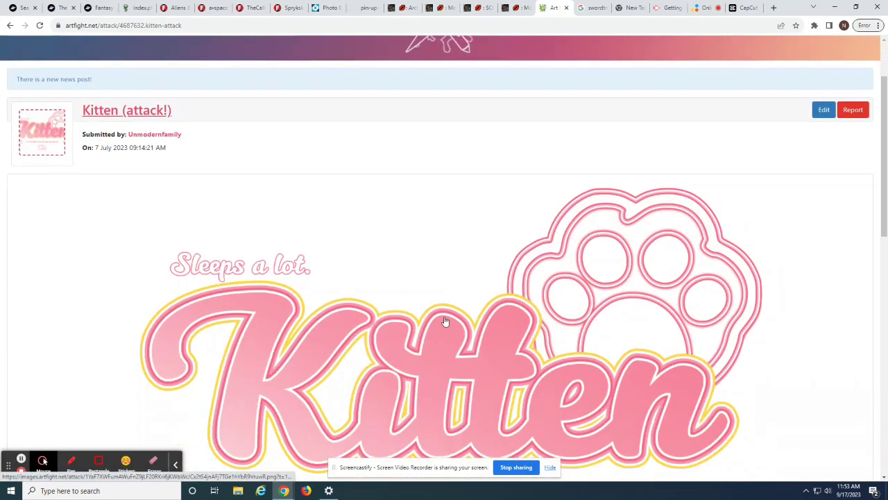
scroll(445, 321, "down", 2)
scroll(445, 321, "up", 2)
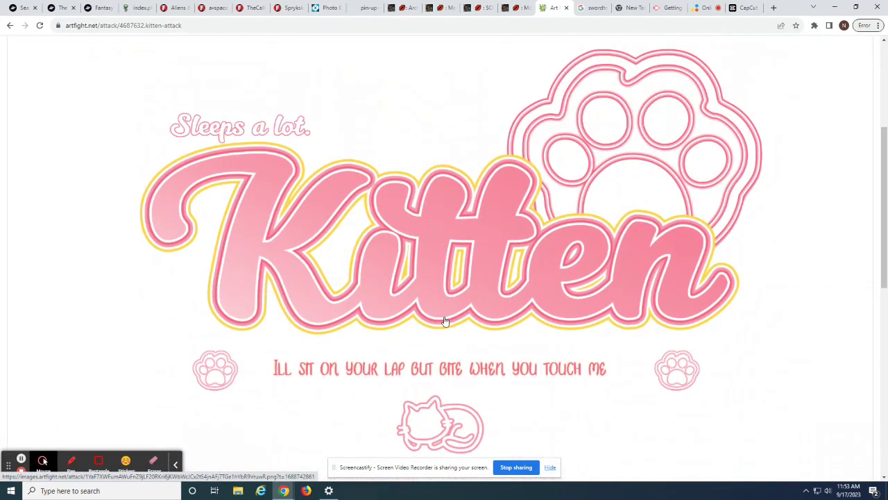
scroll(445, 321, "down", 1)
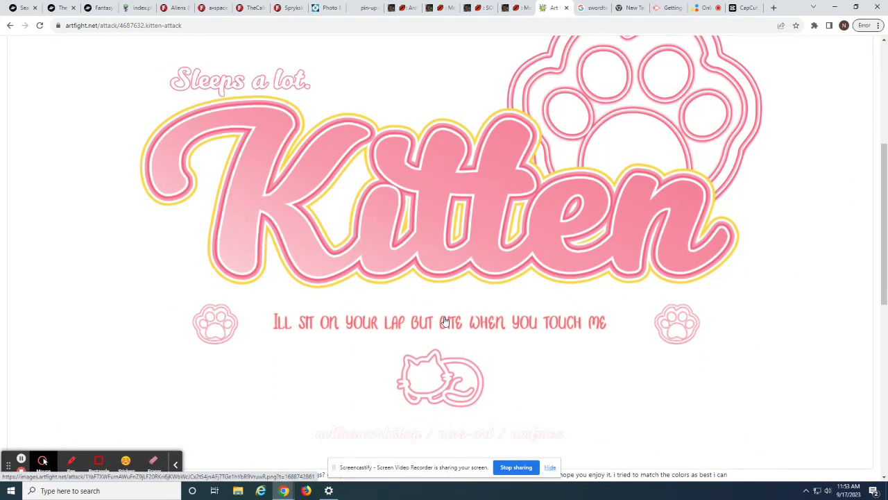
scroll(445, 322, "down", 5)
scroll(446, 321, "up", 4)
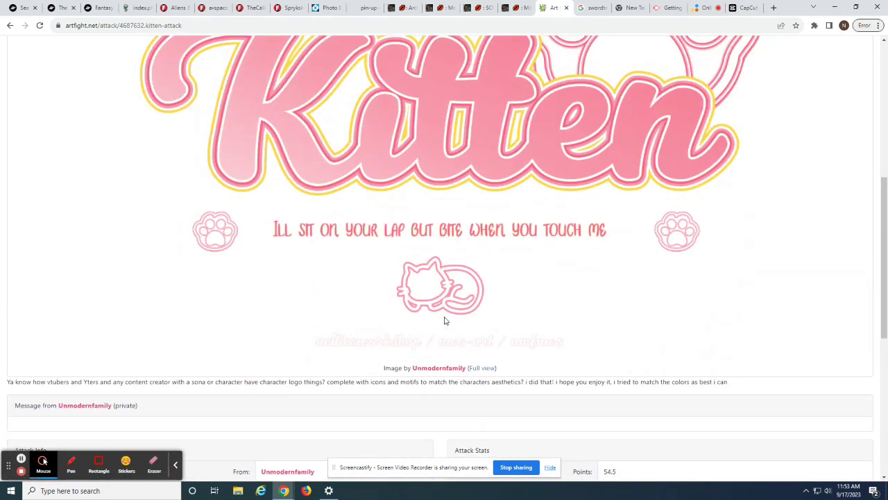
scroll(446, 321, "up", 3)
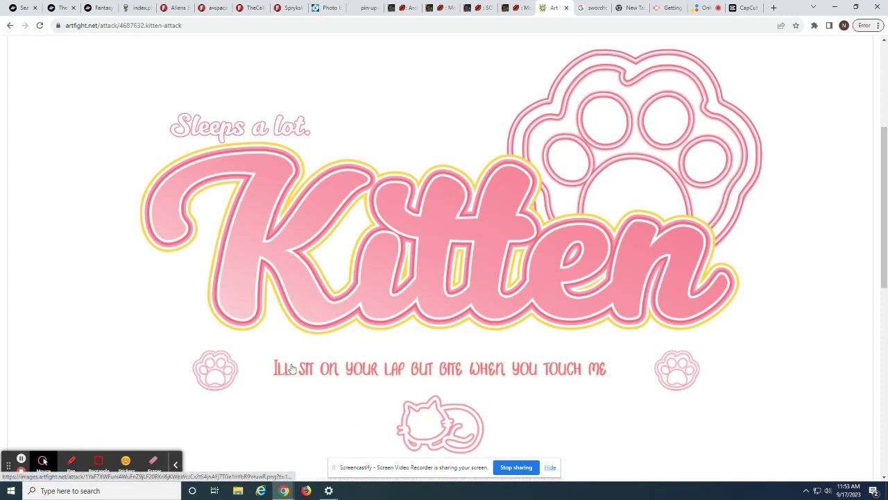
Step: Return to the attacks gallery, open the Nail attack and examine its logo and attack details
left_click(9, 25)
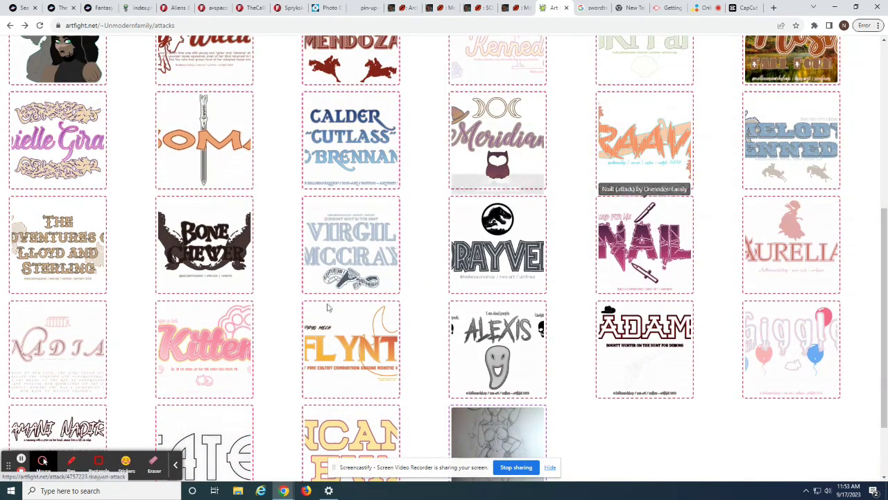
left_click(619, 244)
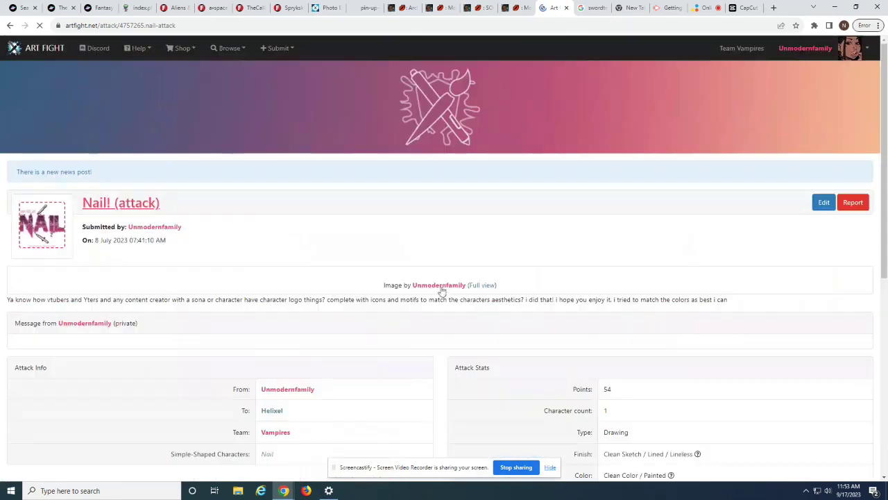
scroll(437, 290, "down", 3)
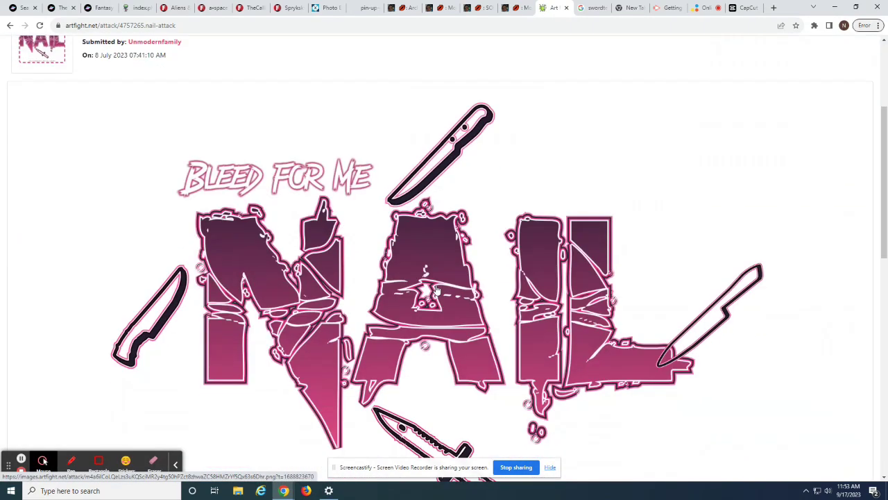
scroll(438, 290, "down", 1)
scroll(437, 290, "down", 1)
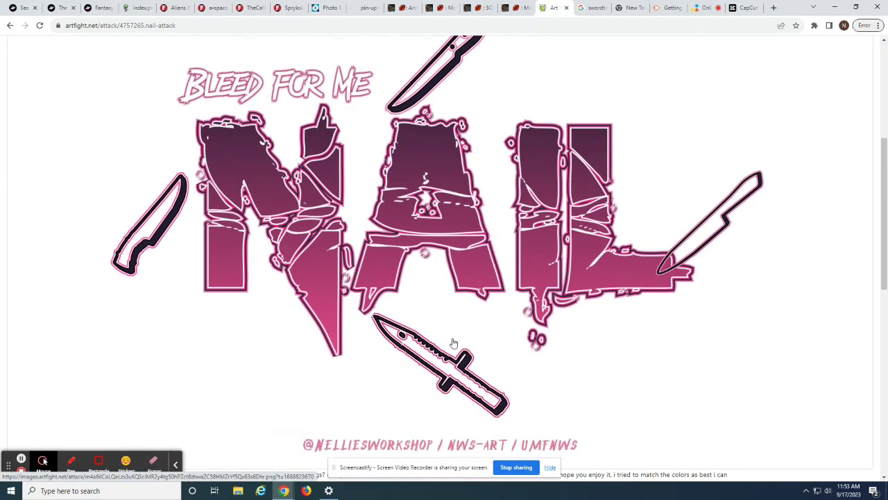
scroll(467, 209, "down", 3)
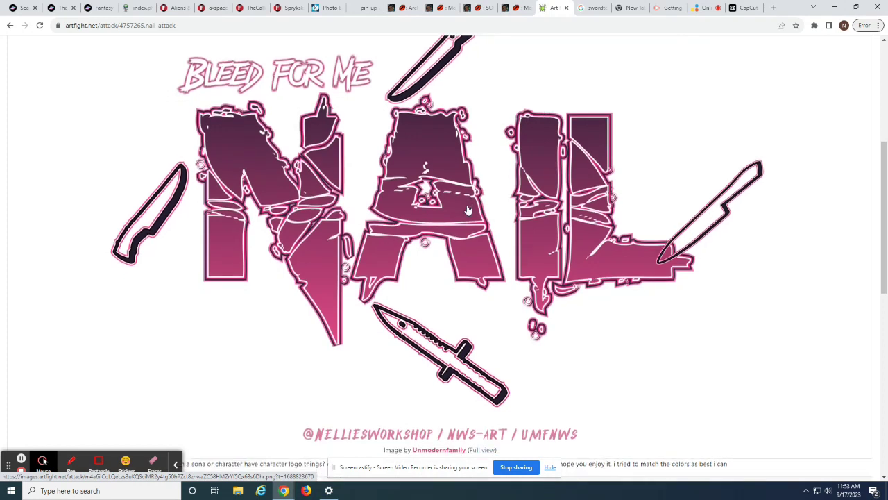
scroll(467, 208, "down", 1)
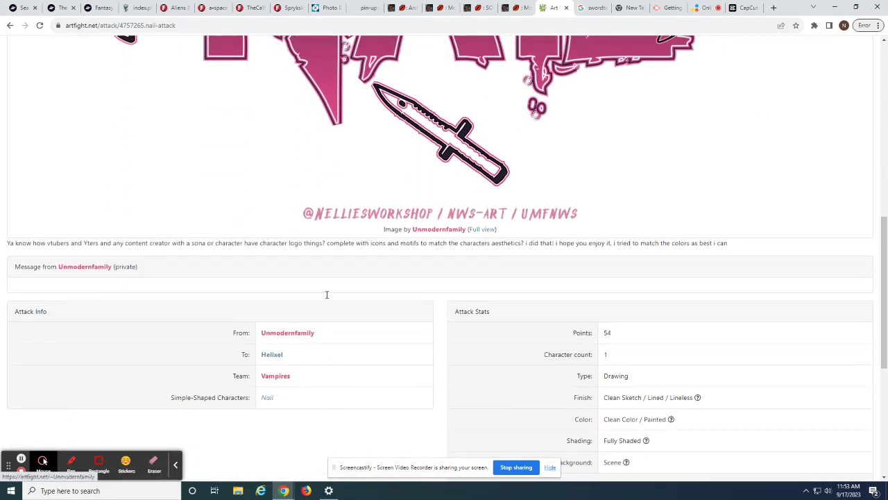
Step: Open the Nail character profile from the attack info and view the character's reference artwork
left_click(269, 398)
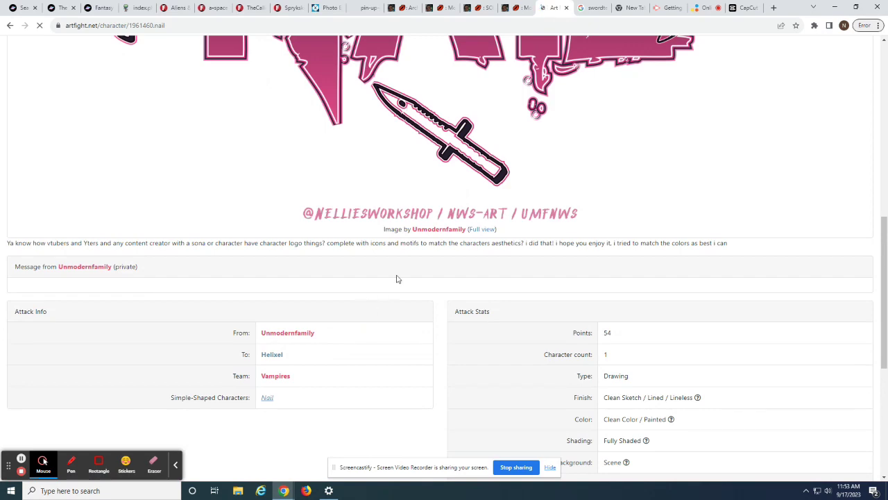
scroll(397, 279, "down", 3)
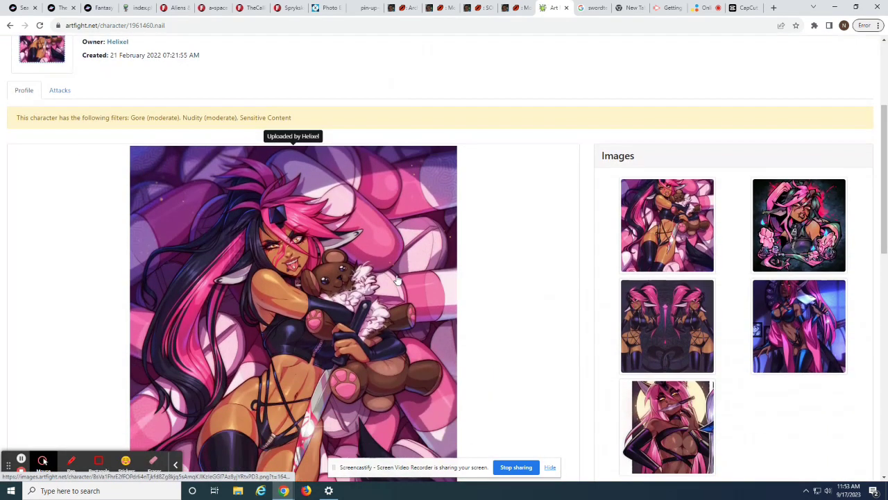
scroll(397, 279, "down", 2)
scroll(303, 137, "up", 1)
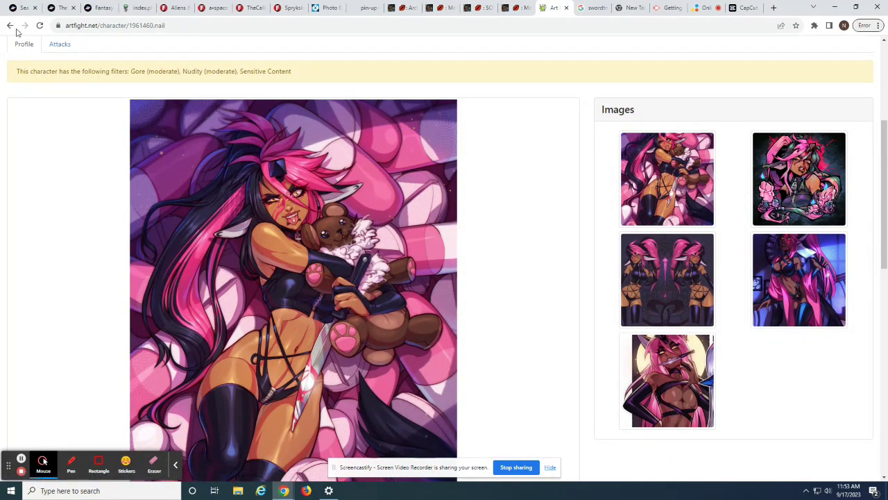
Step: Go back to the Nail attack page and review the logo against the character's look
left_click(290, 126)
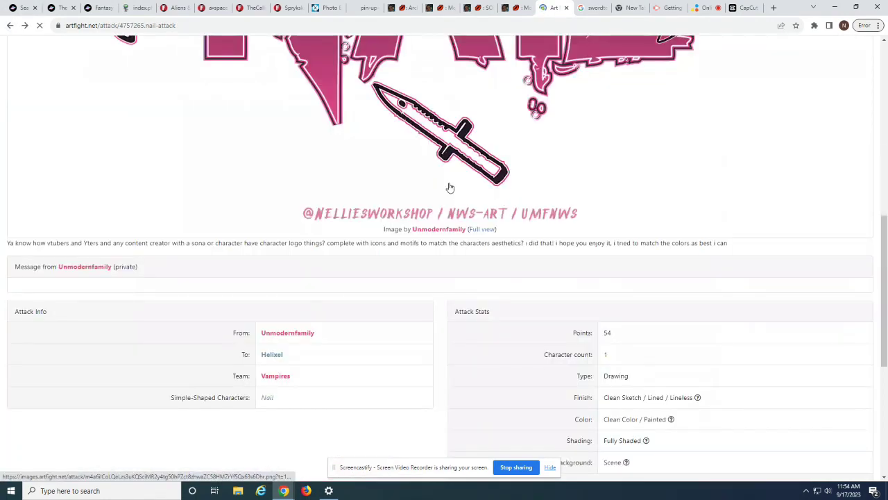
scroll(450, 188, "down", 3)
scroll(449, 187, "up", 6)
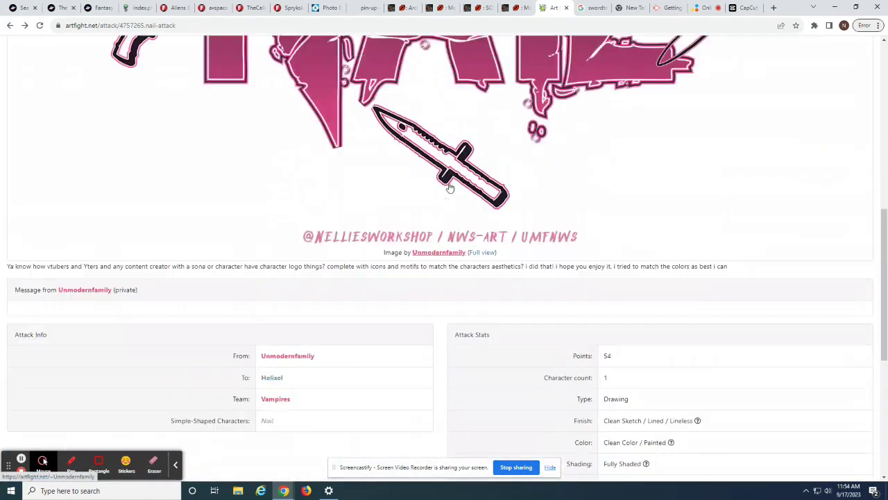
scroll(450, 187, "up", 1)
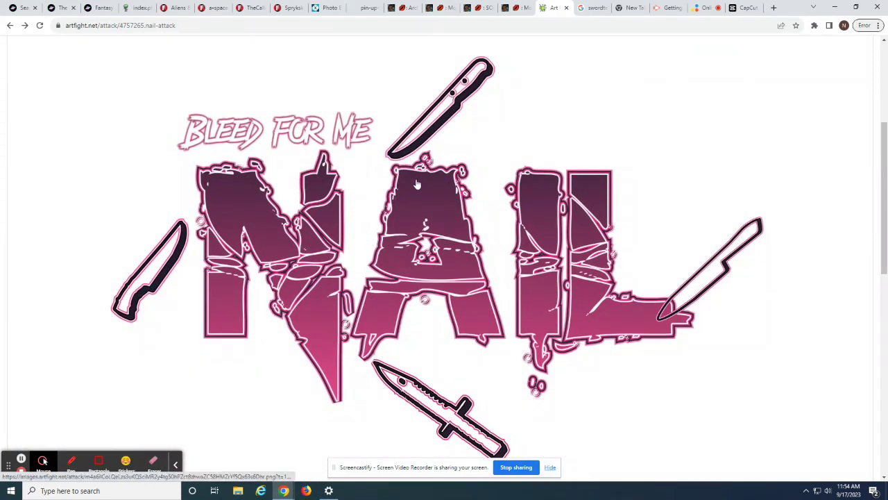
Step: Return to the attacks gallery, open the Cutlass attack and examine its lettering, sea-themed motifs and attack info
left_click(8, 26)
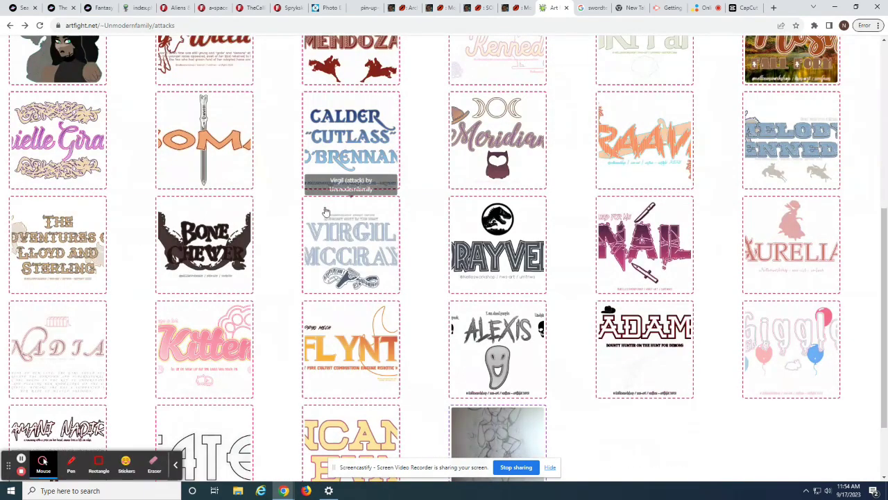
scroll(170, 248, "up", 2)
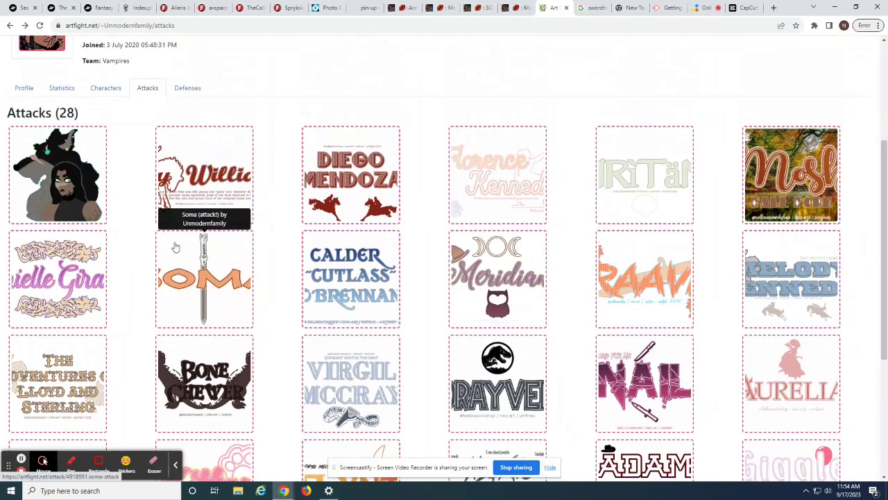
left_click(359, 291)
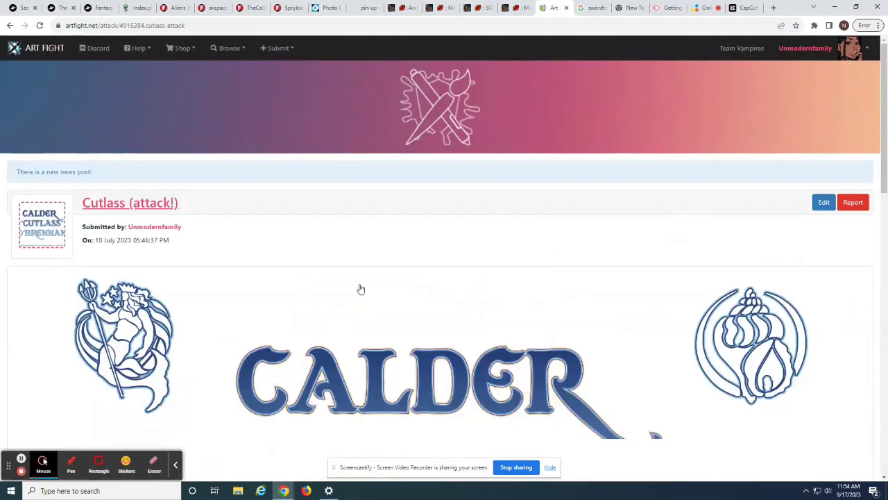
scroll(432, 335, "down", 2)
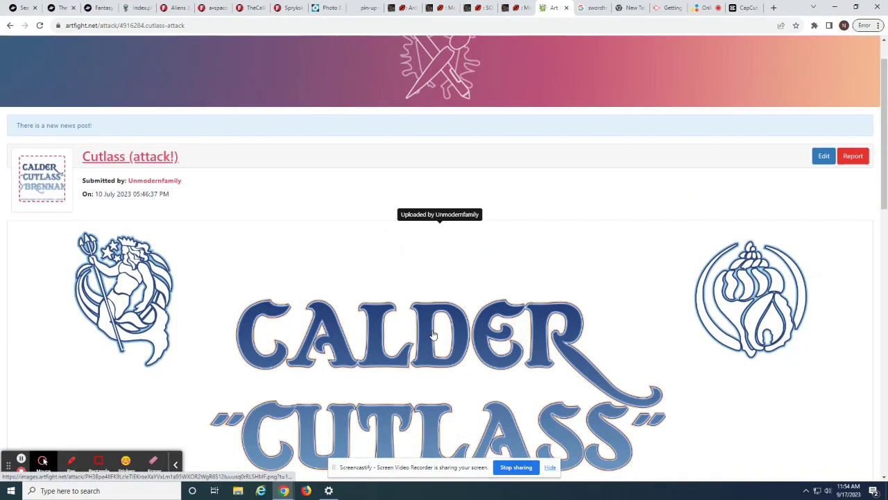
scroll(432, 335, "down", 3)
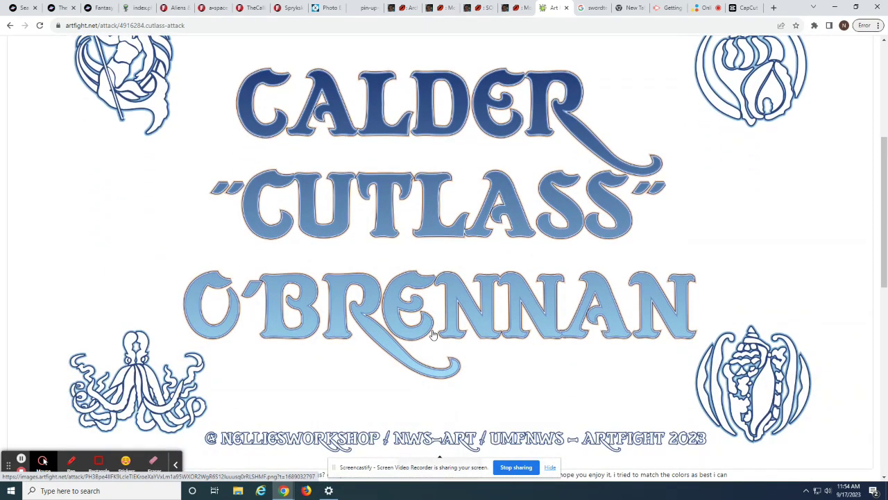
scroll(432, 335, "up", 2)
scroll(432, 335, "down", 4)
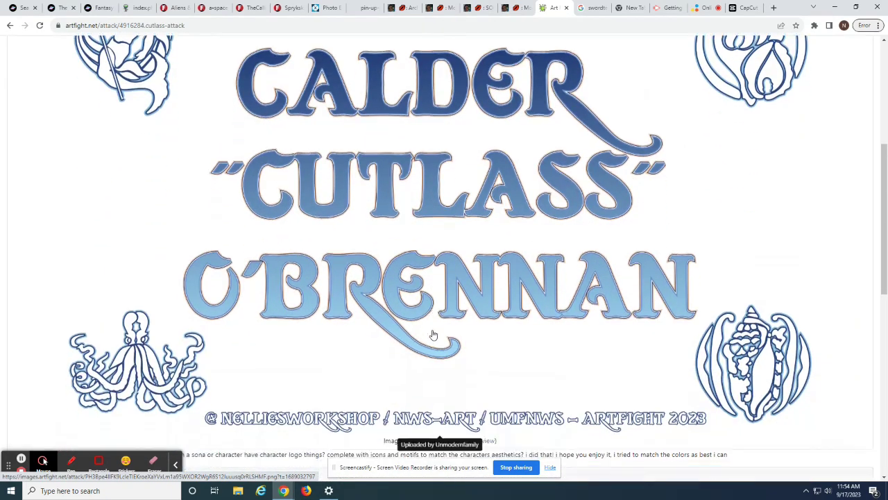
scroll(433, 335, "down", 1)
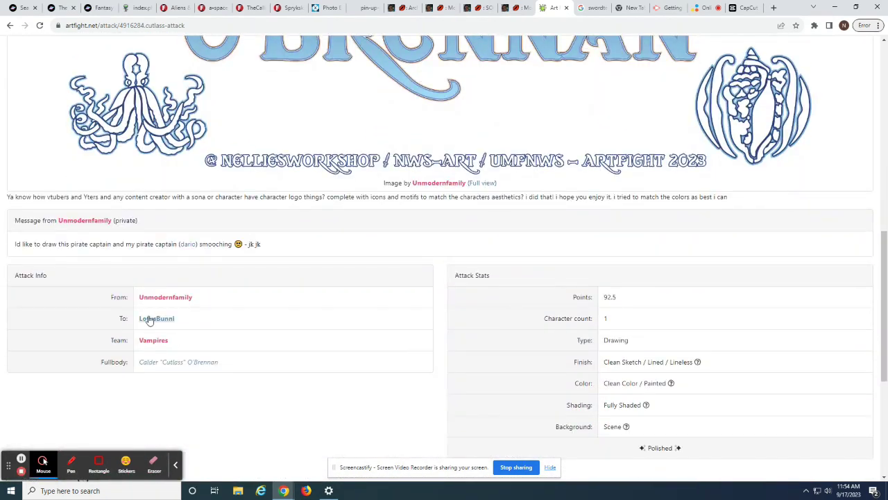
Step: Open the Calder "Cutlass" O'Brennan character profile and view the full-body reference artwork
left_click(165, 361)
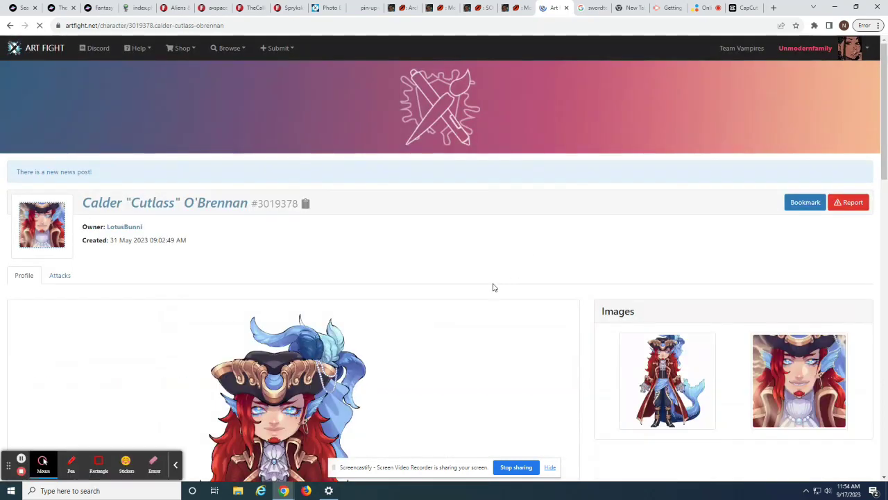
scroll(319, 371, "down", 1)
scroll(319, 371, "down", 3)
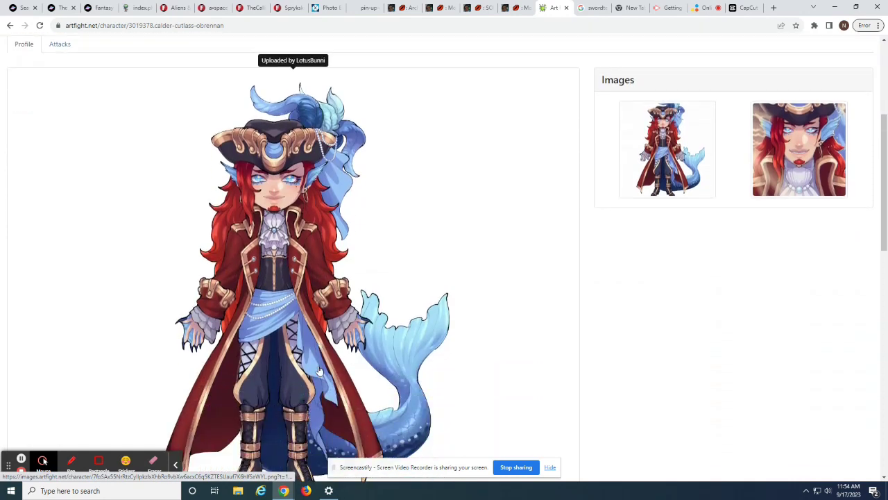
scroll(319, 372, "up", 2)
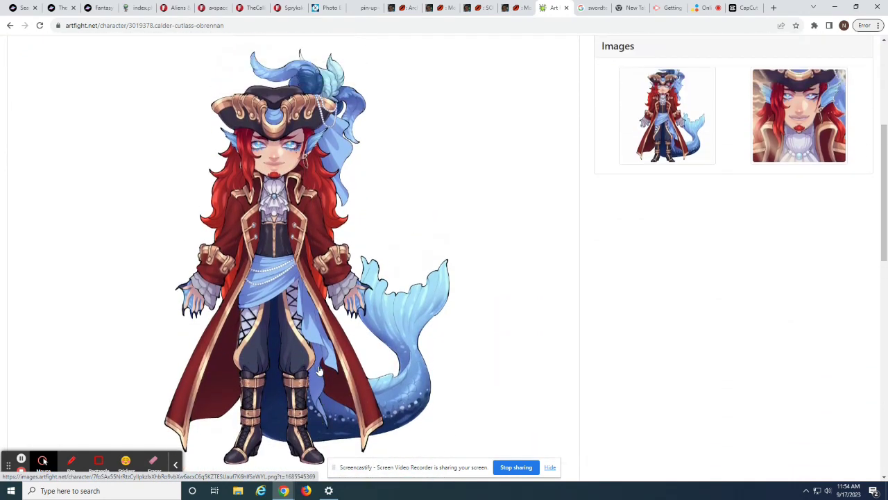
scroll(320, 371, "down", 2)
scroll(319, 371, "up", 1)
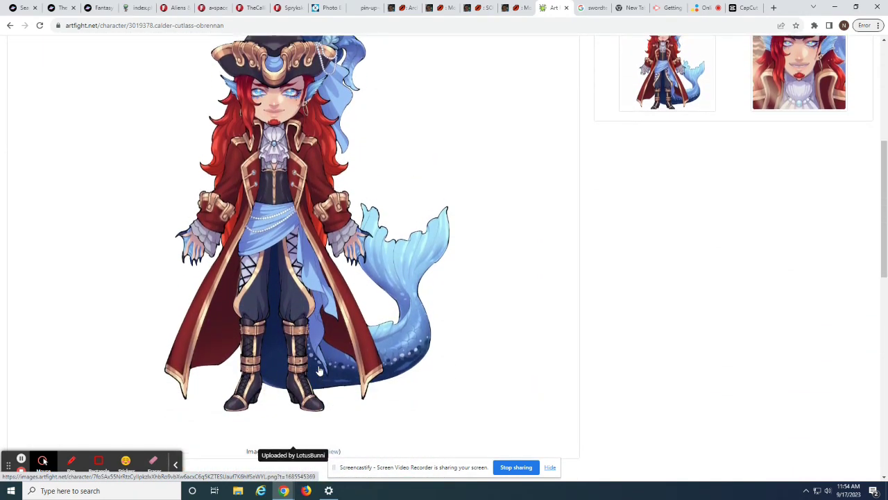
Step: Read the Cutlass character's description, permissions and tags, and return to the attacks gallery
scroll(319, 371, "down", 3)
scroll(319, 369, "down", 1)
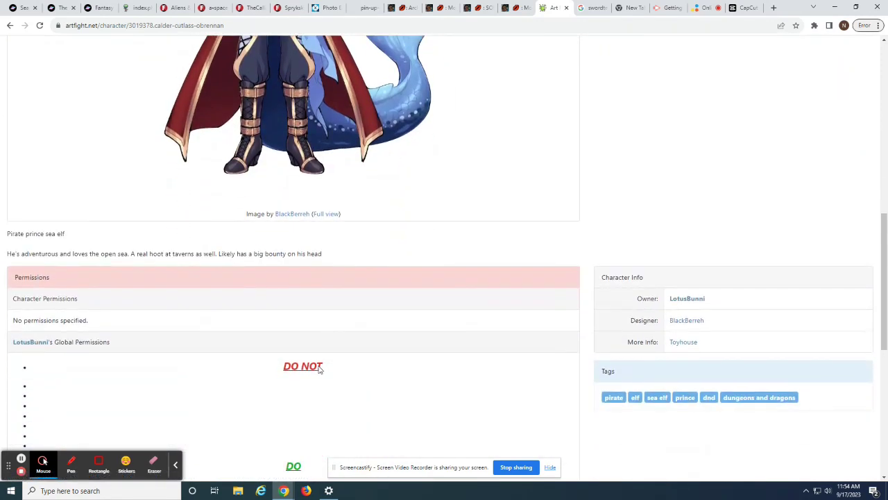
scroll(318, 369, "up", 4)
left_click(7, 25)
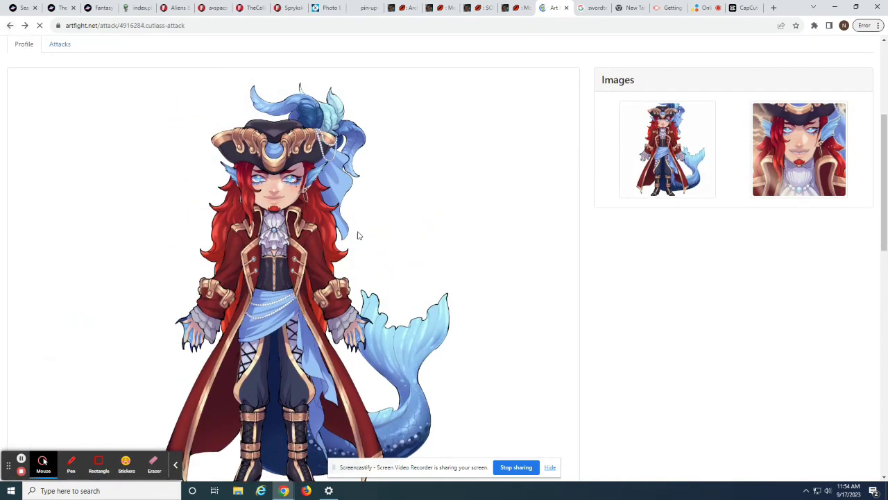
left_click(9, 26)
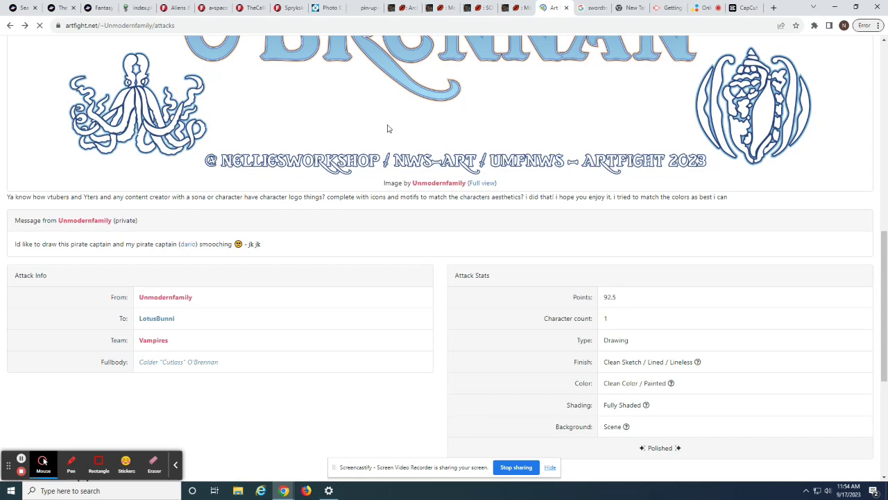
Step: Look over the logos in the attacks gallery and bring up the Swordtember 2023 prompt list image
scroll(337, 143, "down", 2)
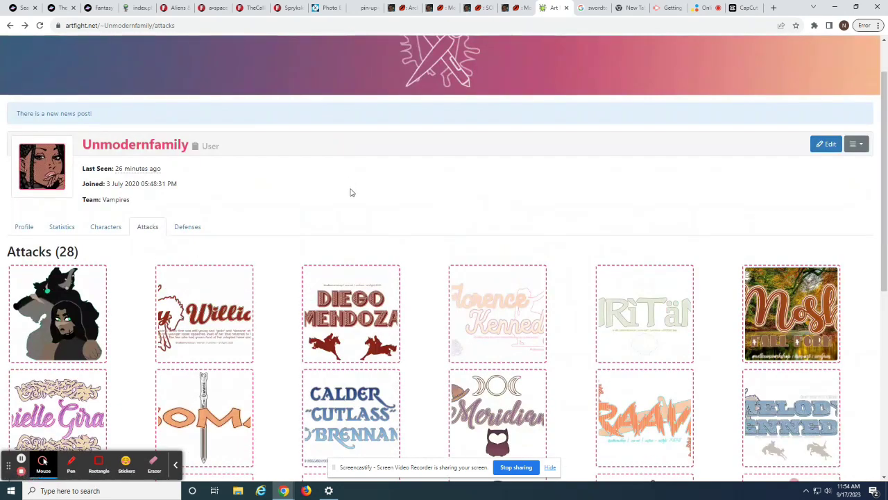
scroll(350, 193, "down", 2)
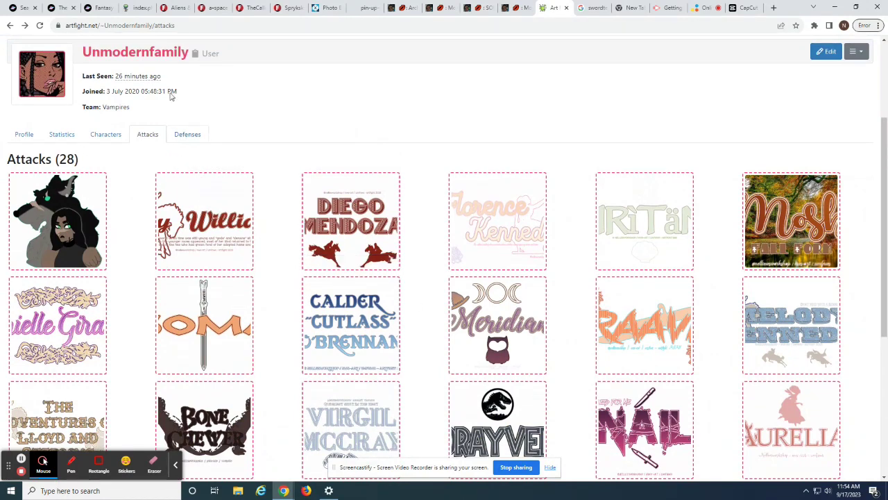
left_click(138, 8)
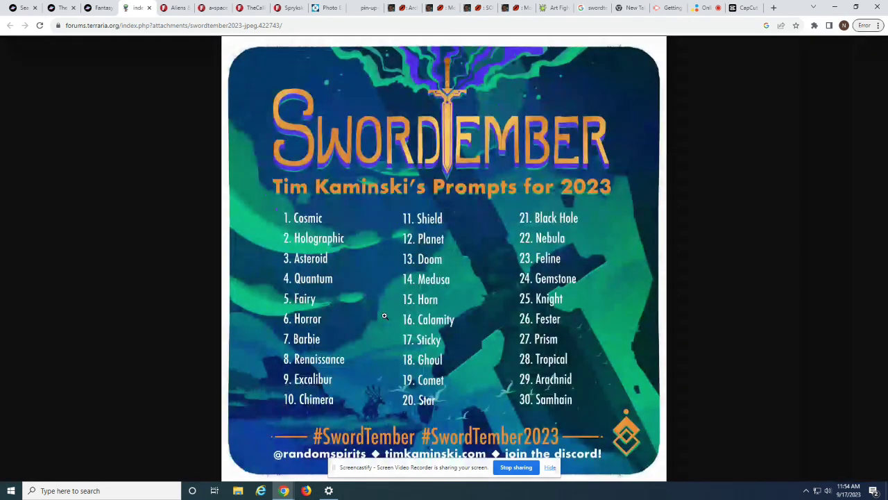
mouse_move(27, 462)
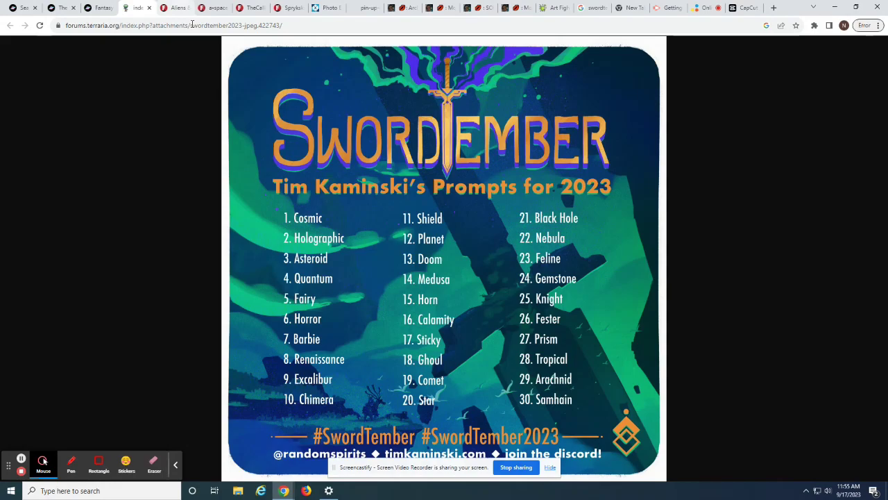
Step: Switch to the Aliens & cows font page on 1001 Fonts and clear the custom sample text to view the default previews
key("ctrl+Tab")
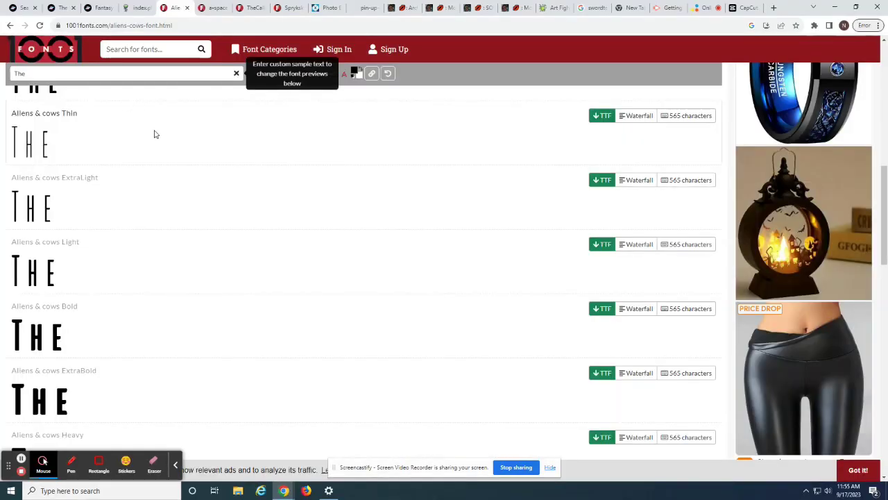
scroll(154, 133, "down", 2)
scroll(154, 134, "up", 5)
scroll(155, 134, "up", 3)
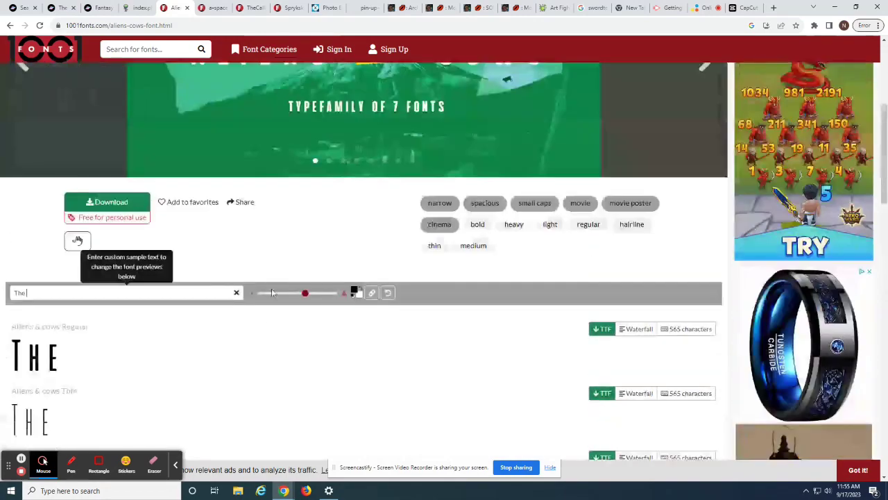
left_click(236, 292)
scroll(239, 295, "down", 2)
scroll(238, 295, "up", 5)
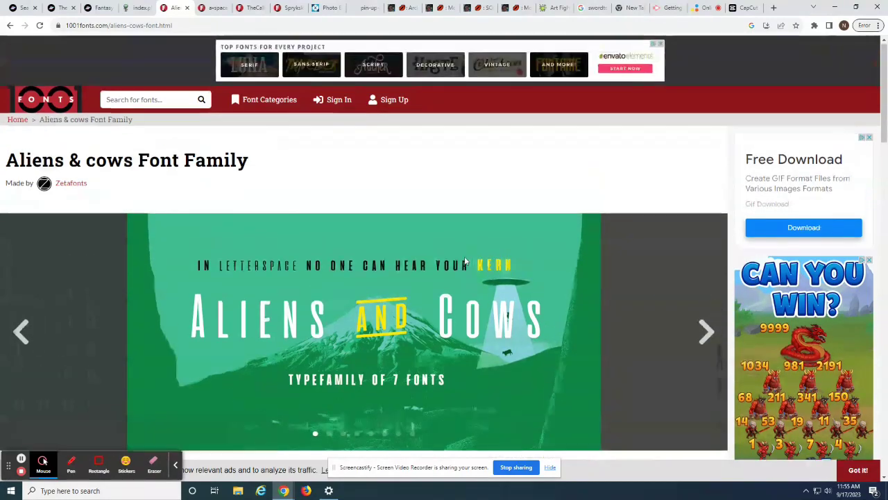
Step: Download the Aliens & cows Regular font as a TTF file
scroll(464, 256, "down", 4)
scroll(464, 261, "up", 3)
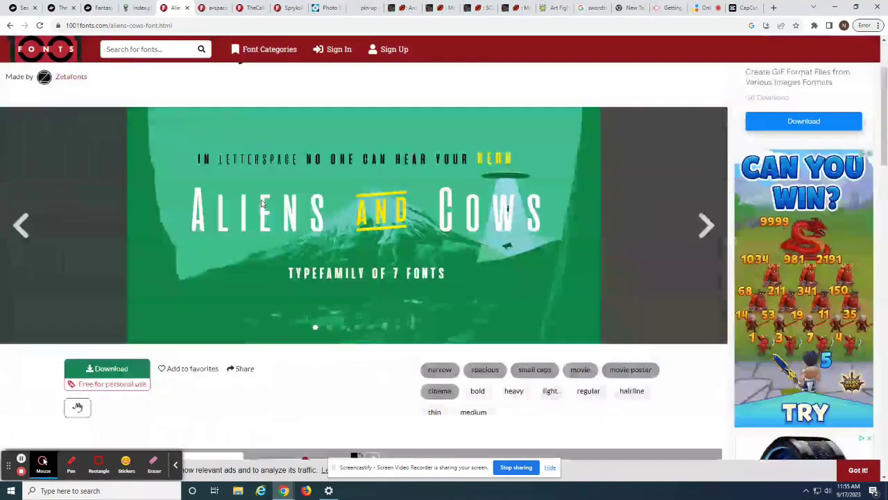
scroll(581, 277, "down", 2)
scroll(581, 277, "down", 2)
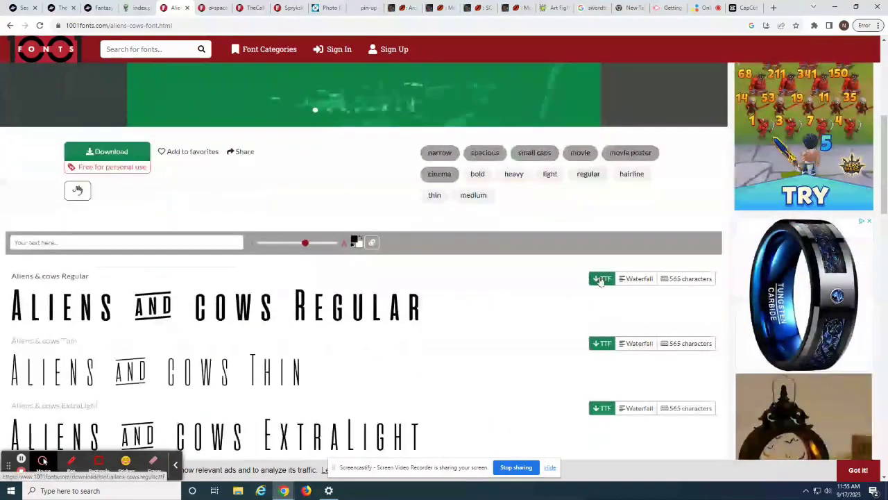
left_click(601, 279)
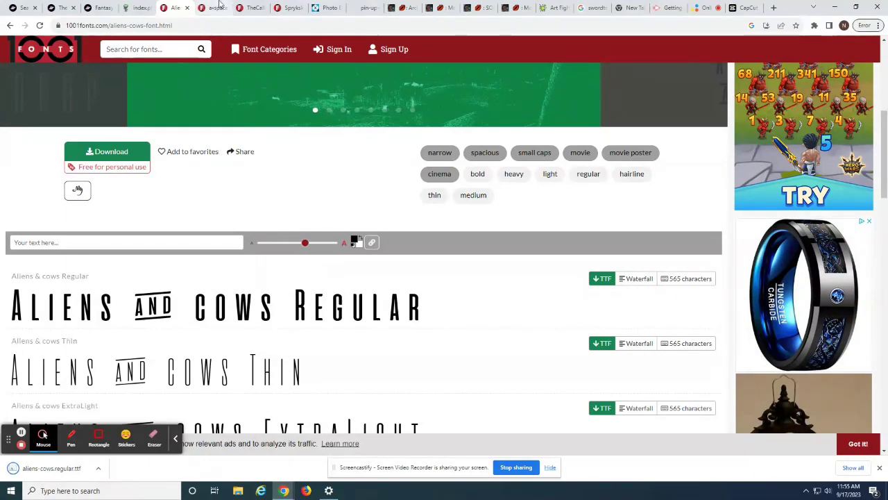
scroll(305, 234, "down", 3)
scroll(301, 234, "up", 8)
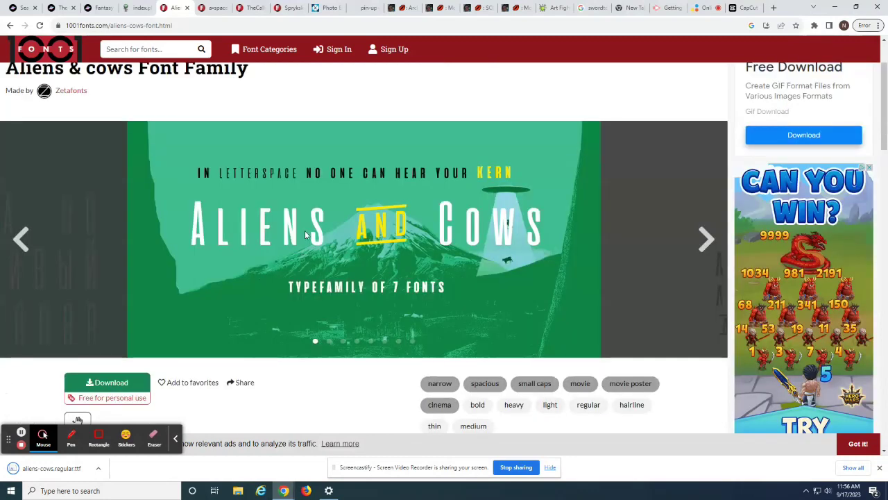
Step: On the a•space font page, preview the bullet character "•" and download a•space Light as an OTF file
left_click(219, 6)
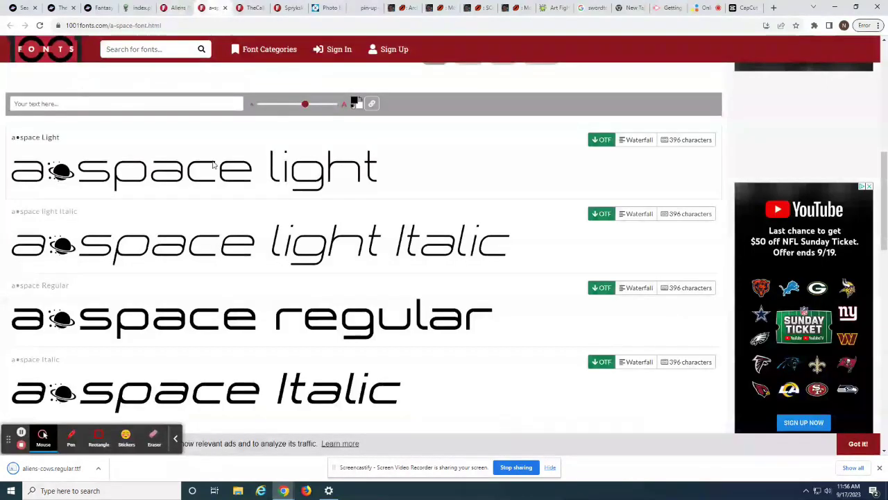
left_click(108, 104)
type(".")
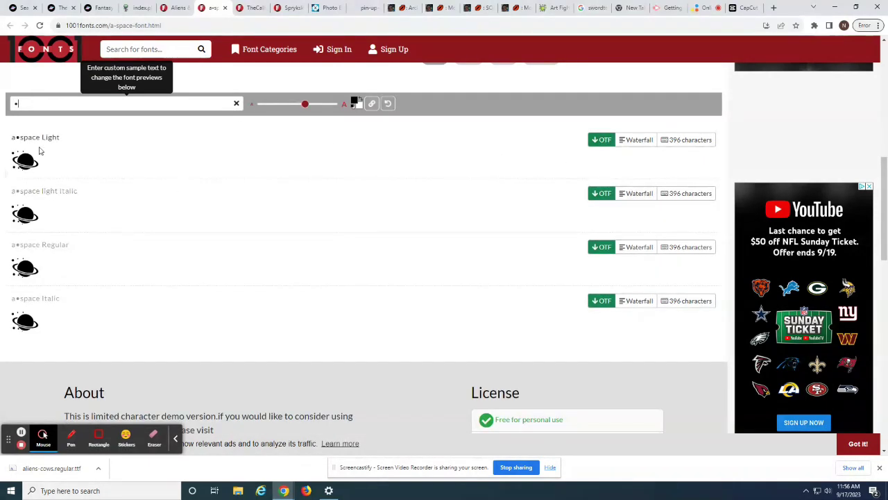
left_click(602, 140)
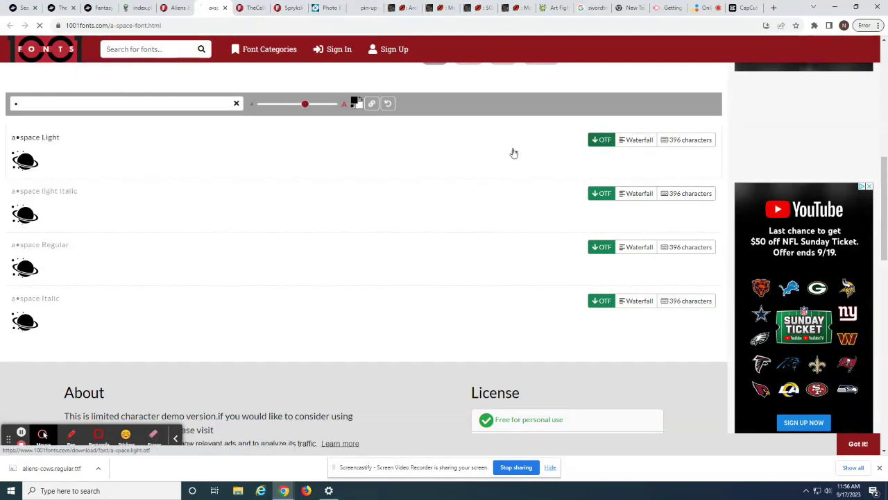
scroll(368, 222, "down", 1)
scroll(365, 222, "up", 10)
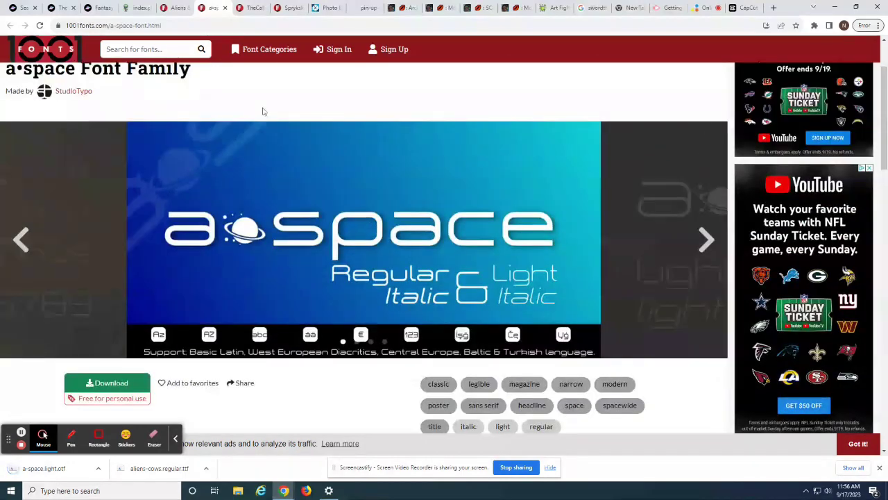
Step: Download the TheCalling Regular TTF font and the Sprykski Regular OTF font from their font pages
left_click(249, 7)
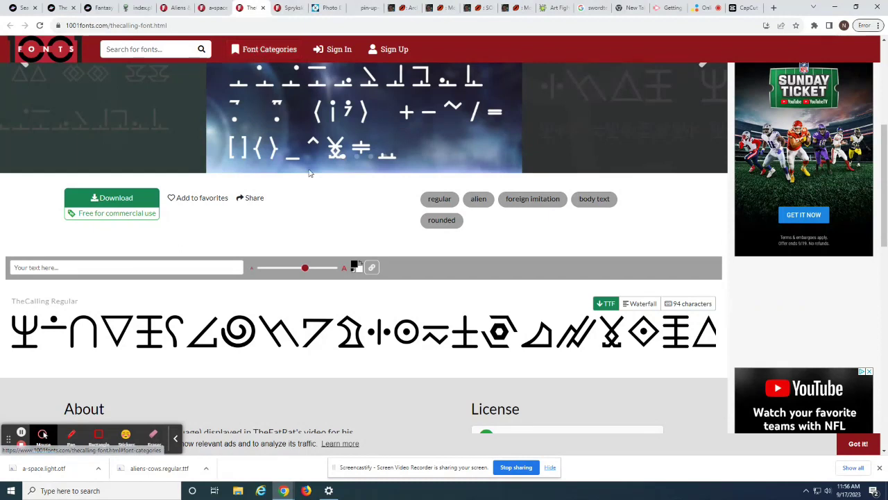
left_click(603, 305)
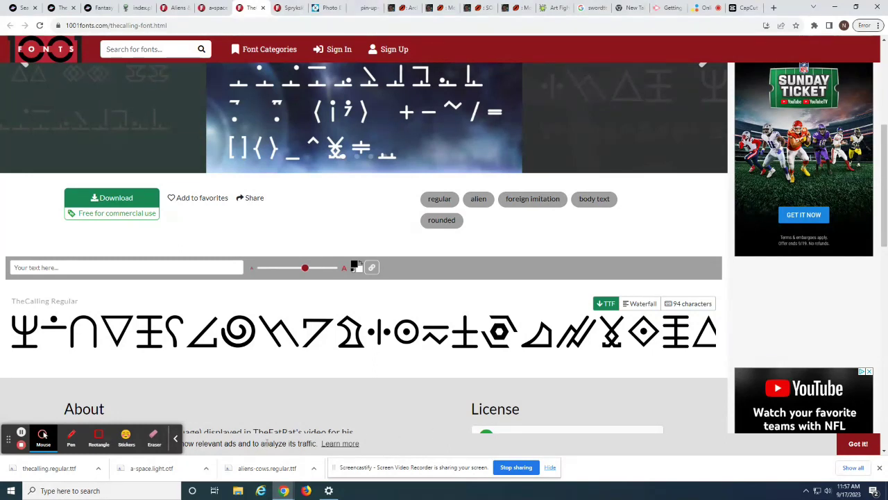
key("ctrl+Tab")
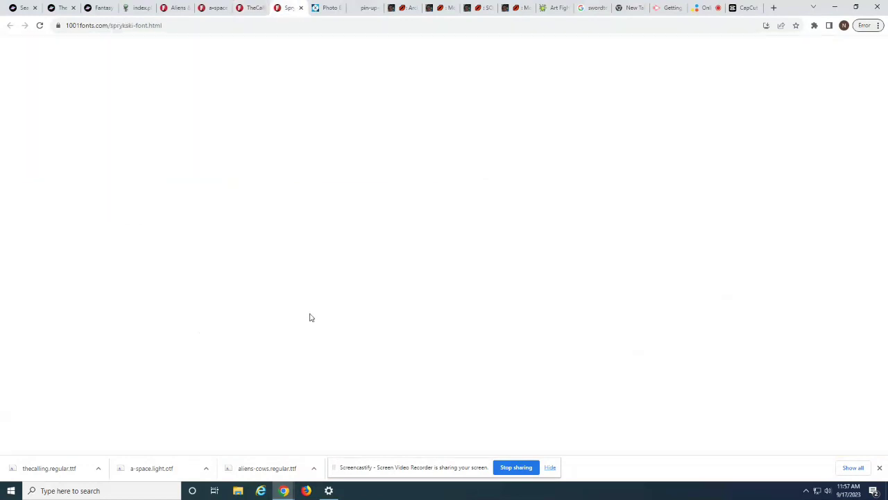
scroll(535, 379, "down", 5)
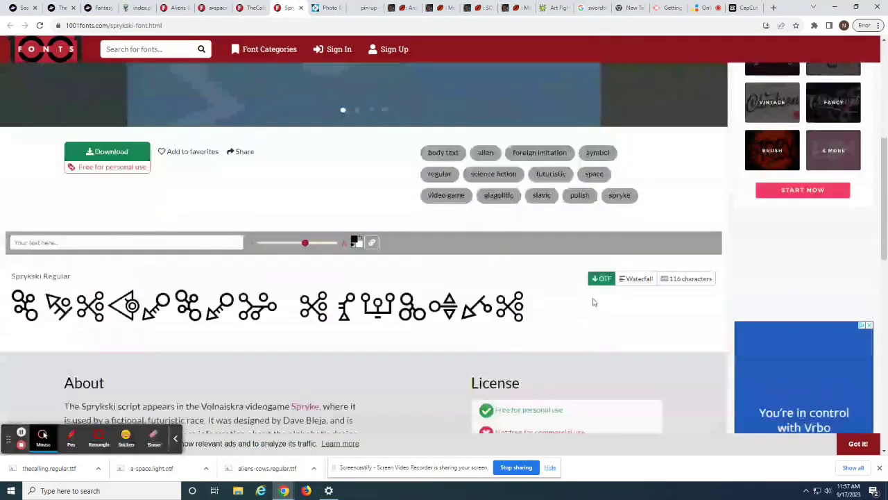
left_click(601, 278)
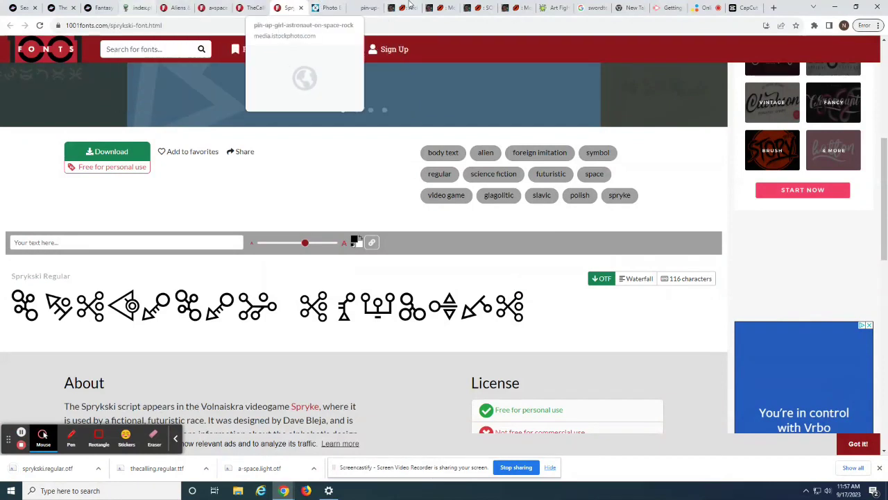
Step: View the pin-up astronaut on rocket reference image and switch to the Pixlr editor, dismissing the list of finished downloads
left_click(366, 8)
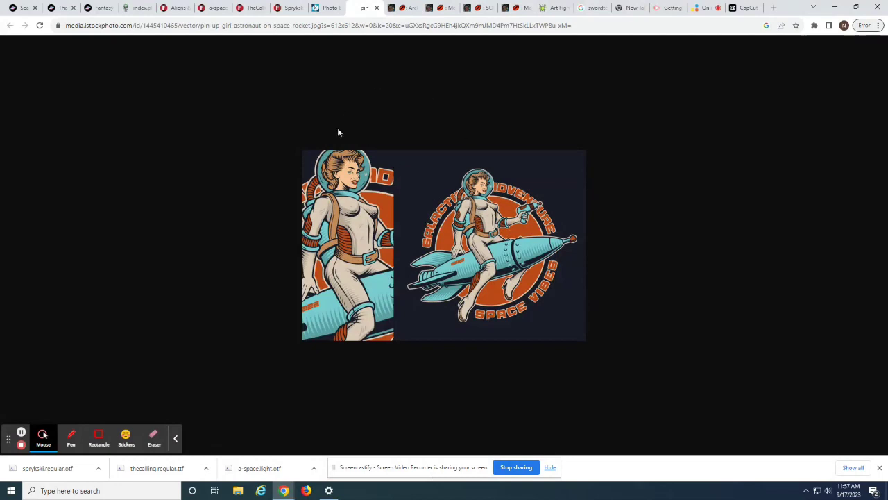
left_click(327, 8)
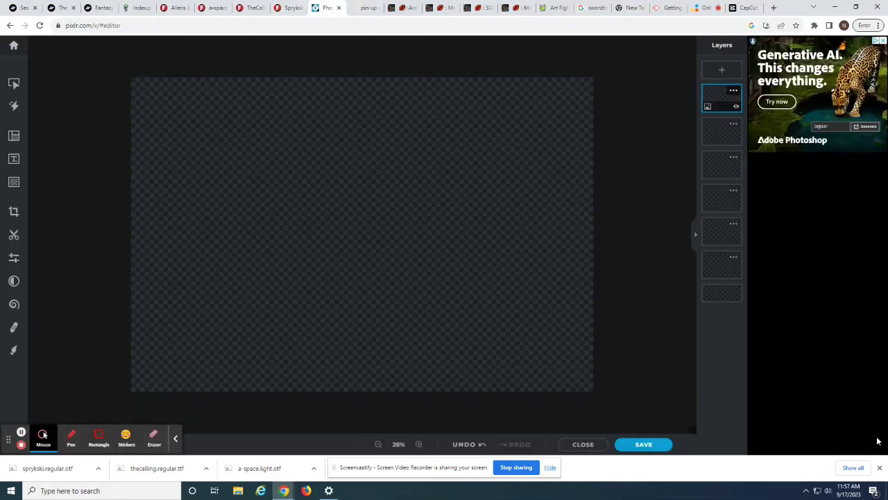
left_click(881, 468)
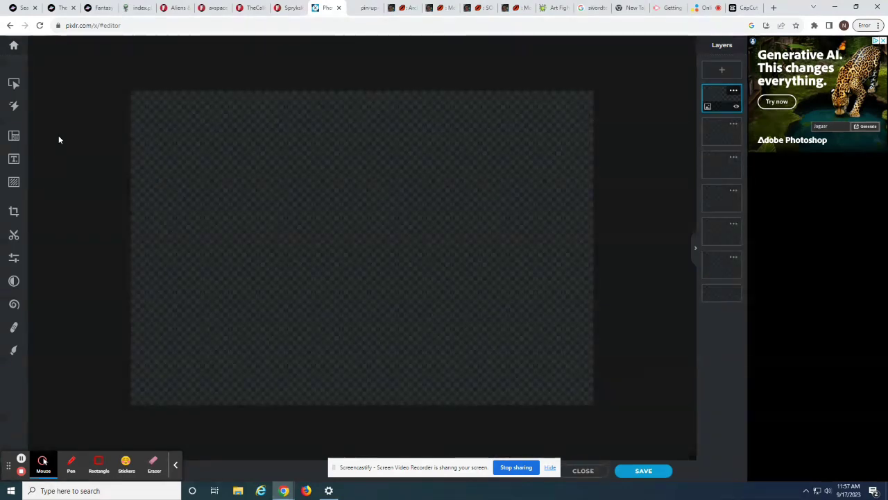
Step: Move the top empty layer down to fourth place and add a text layer above it containing only the bullet "•"
left_click_drag(720, 98, 713, 174)
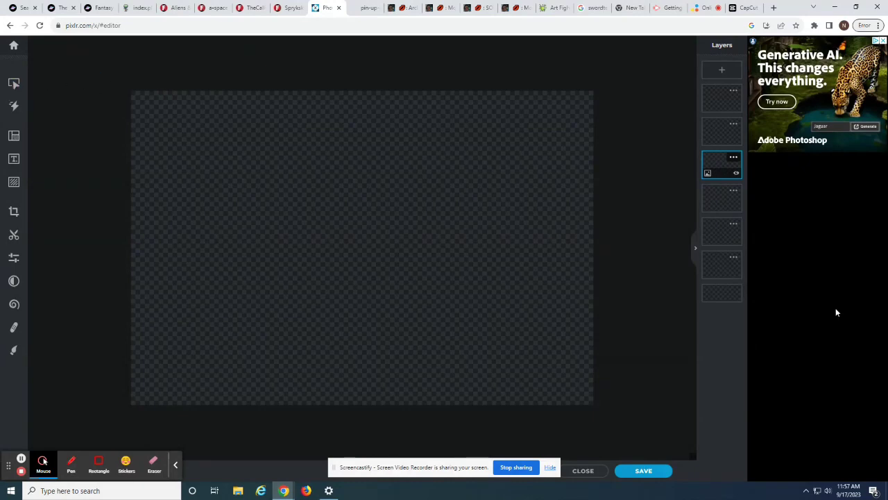
left_click_drag(715, 173, 710, 199)
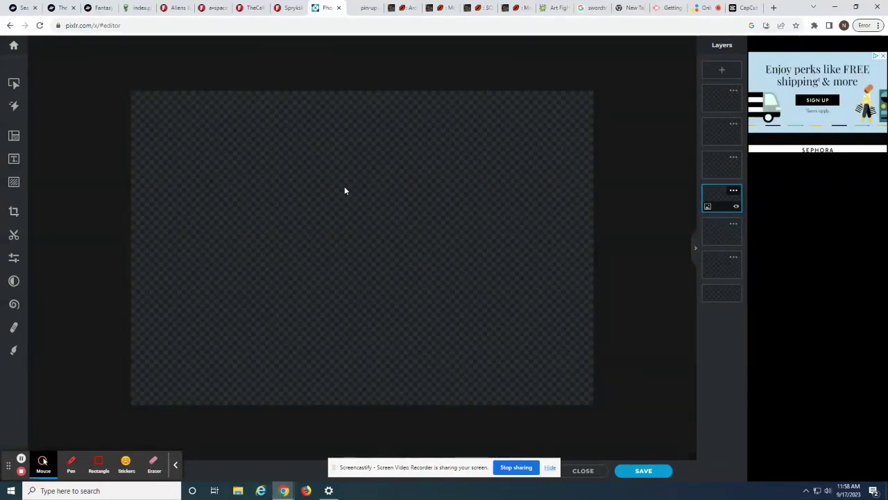
left_click(14, 83)
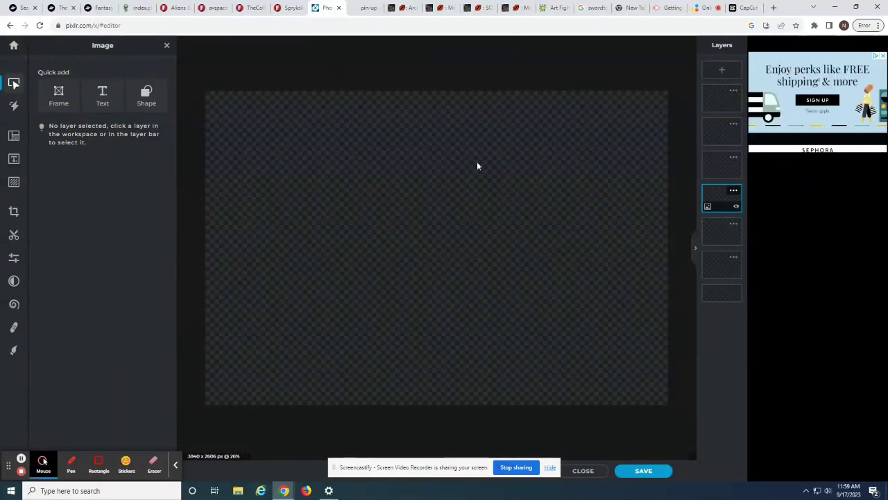
left_click(114, 103)
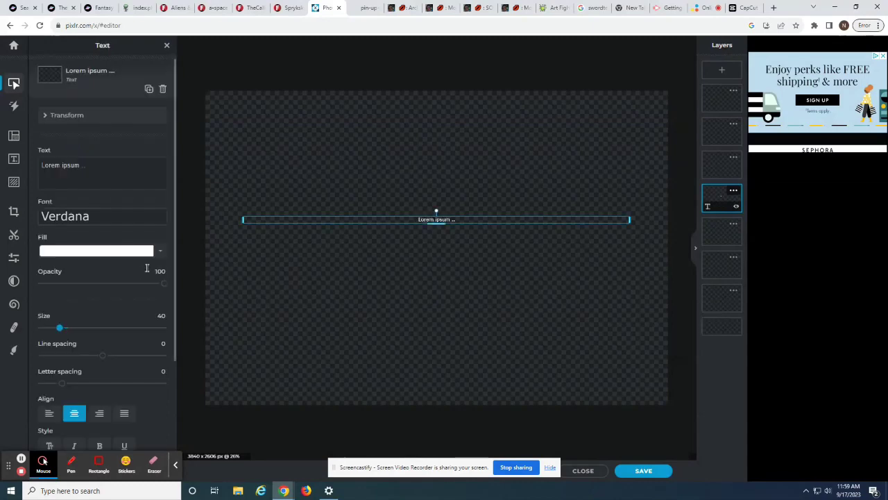
left_click_drag(85, 165, 47, 161)
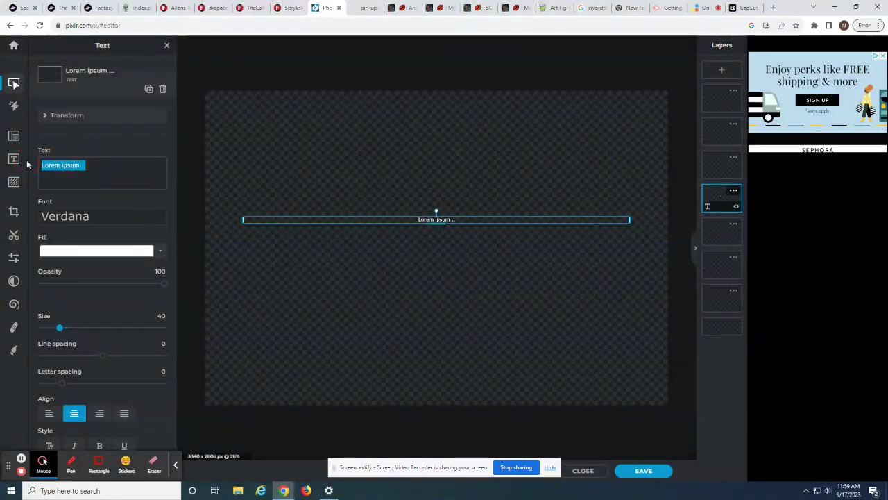
key("BackSpace")
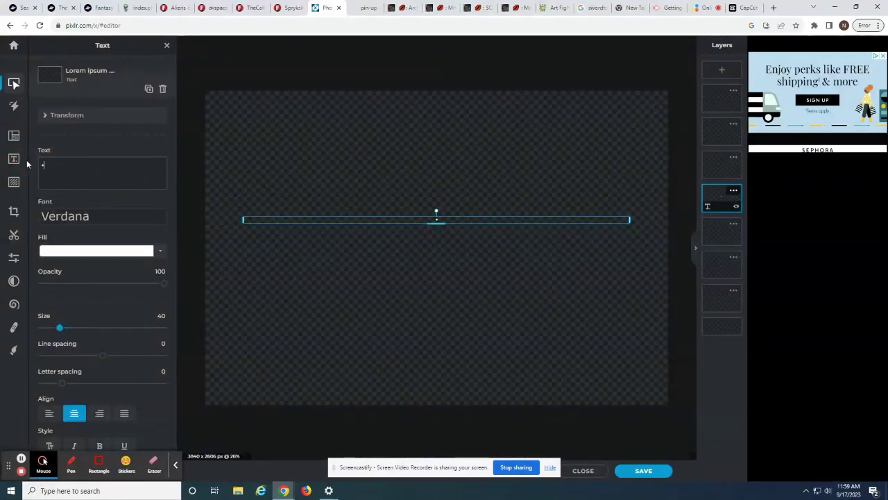
Step: Add the downloaded sprykski, thecalling, a-space and aliens-cows fonts from Downloads as local fonts and apply A-space to the bullet text
left_click(83, 215)
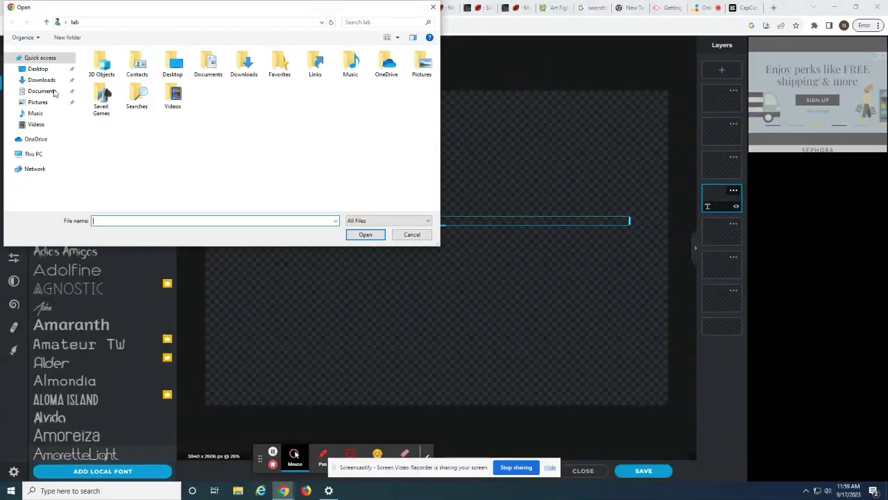
left_click(41, 80)
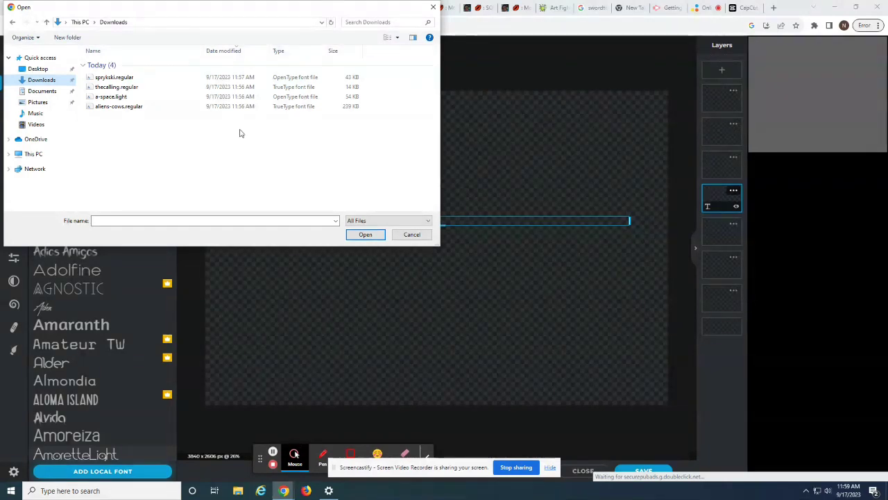
key("ctrl+a")
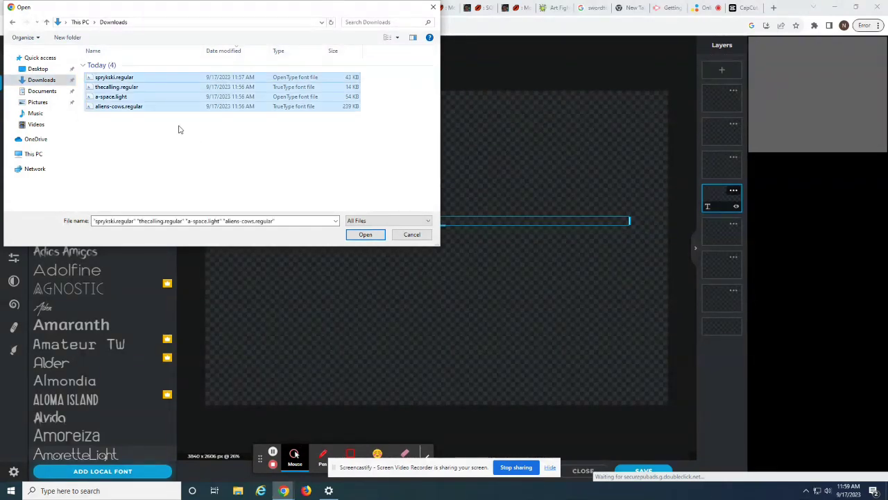
left_click(366, 236)
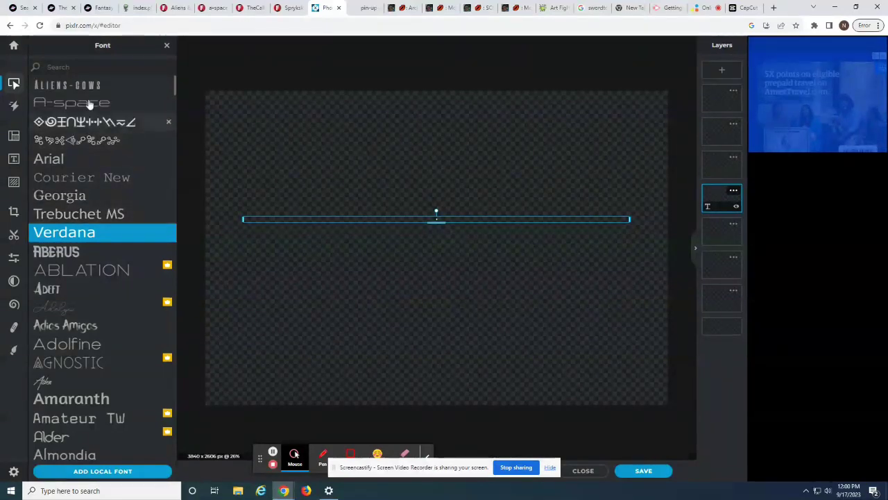
left_click(88, 104)
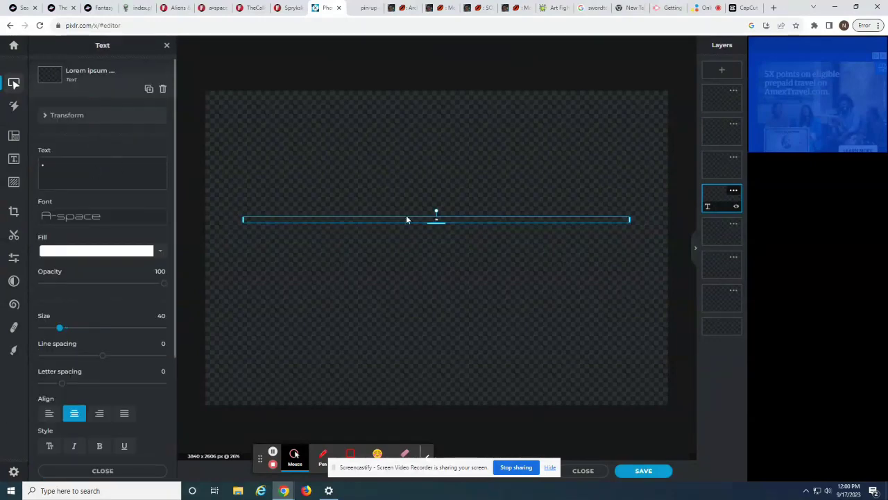
Step: Narrow the bullet's text box and enlarge the text to size 269
left_click_drag(628, 217, 269, 220)
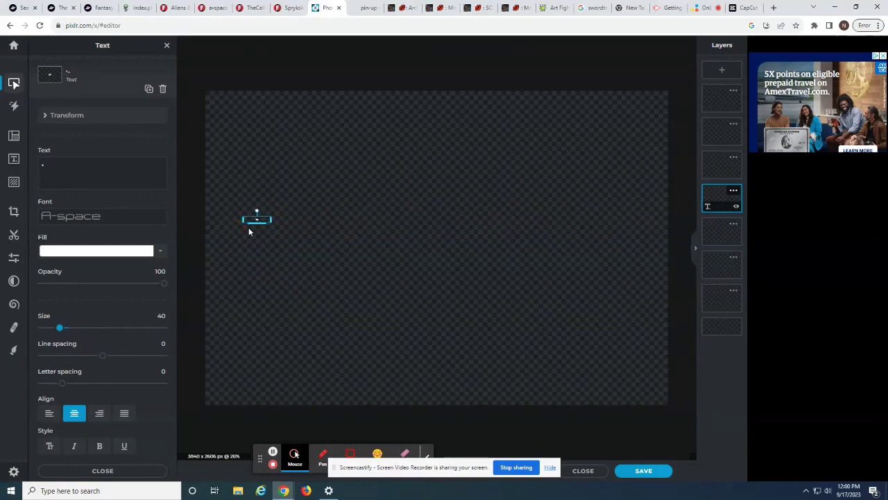
left_click(260, 224)
left_click(256, 219)
double_click(264, 235)
left_click_drag(270, 248, 537, 236)
left_click_drag(426, 236, 524, 248)
Step: Reapply the A-space font to the bullet and move its text box near the centre of the canvas
left_click(72, 216)
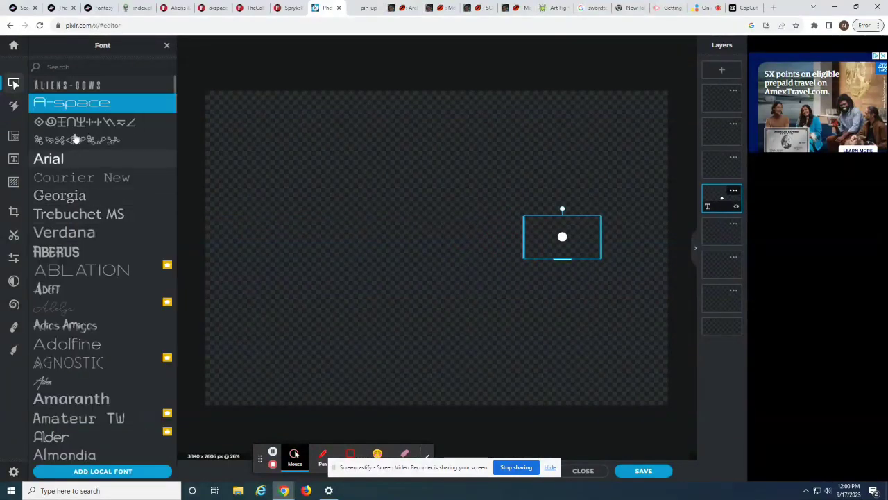
left_click(103, 104)
left_click_drag(562, 236, 437, 231)
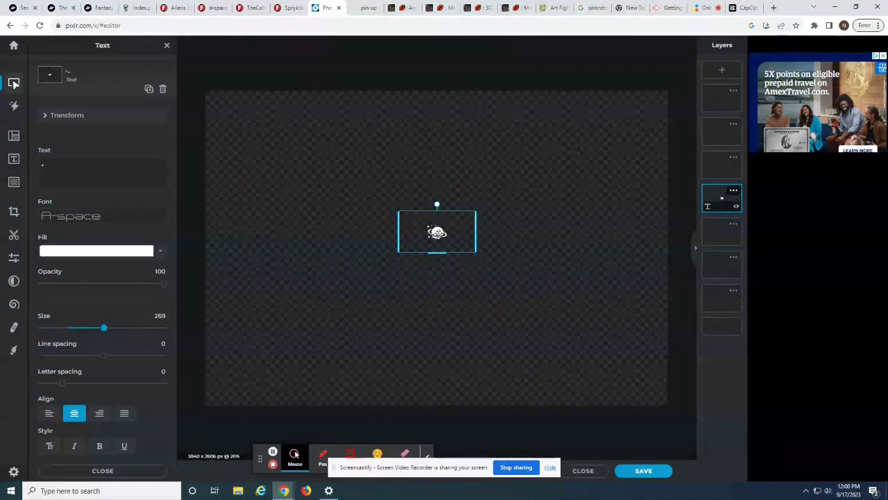
left_click_drag(437, 233, 428, 230)
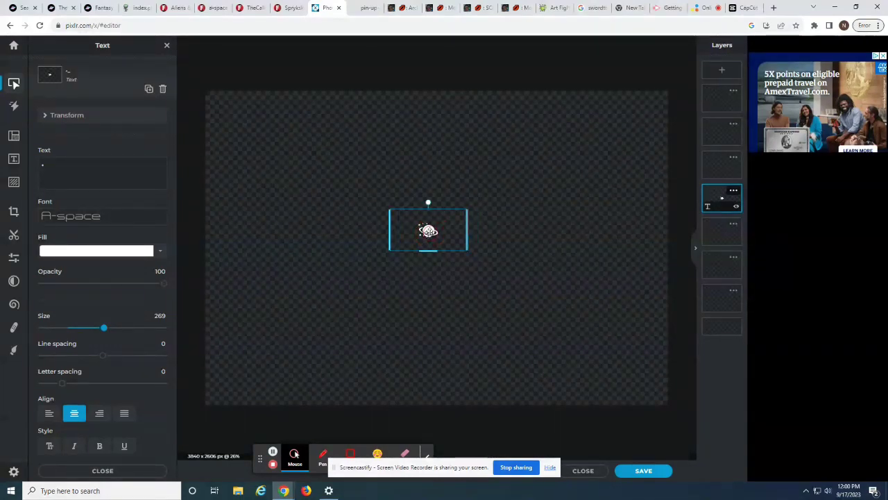
Step: Enlarge the planet glyph to size 1000 and centre its text box on the canvas
scroll(425, 266, "down", 5)
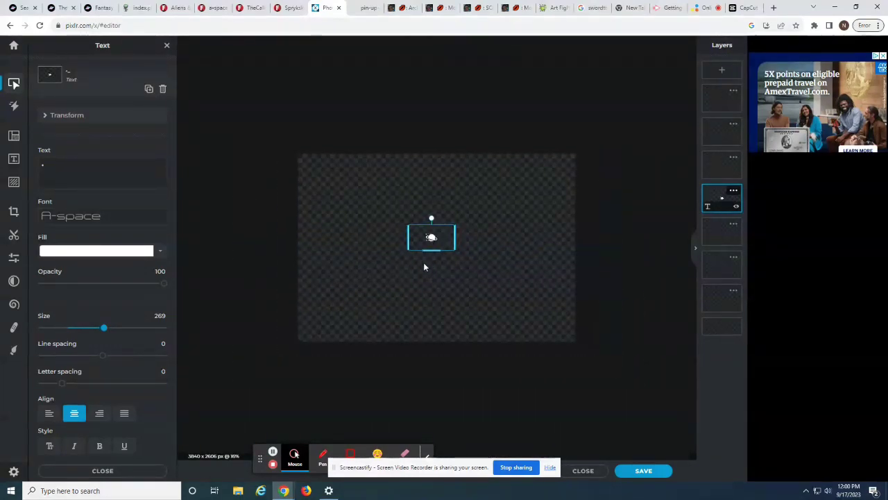
scroll(430, 259, "down", 1)
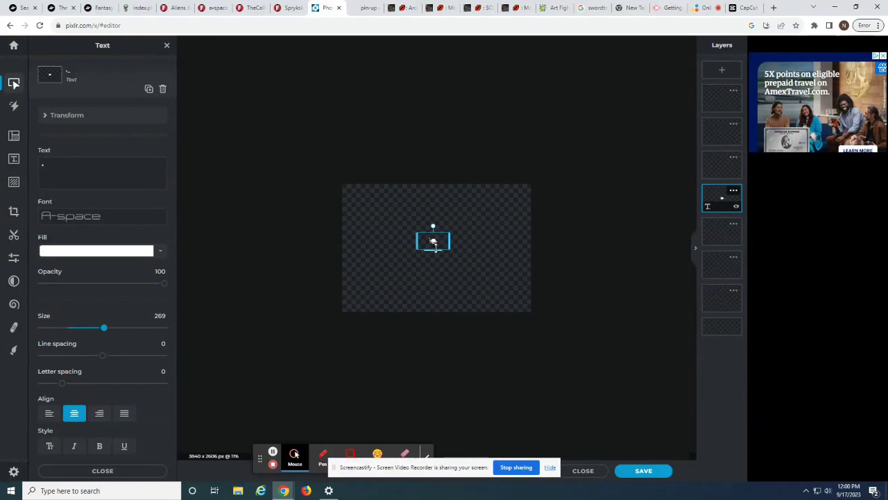
left_click_drag(435, 247, 445, 286)
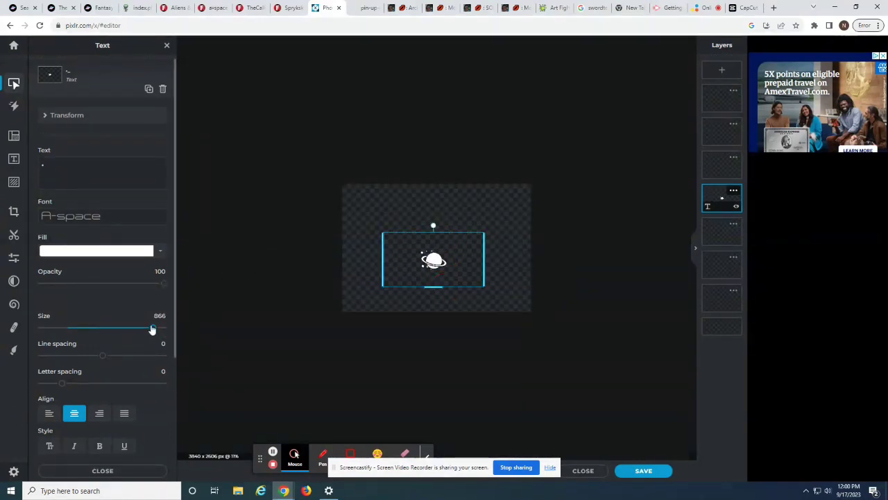
left_click_drag(150, 326, 165, 330)
left_click_drag(163, 327, 166, 328)
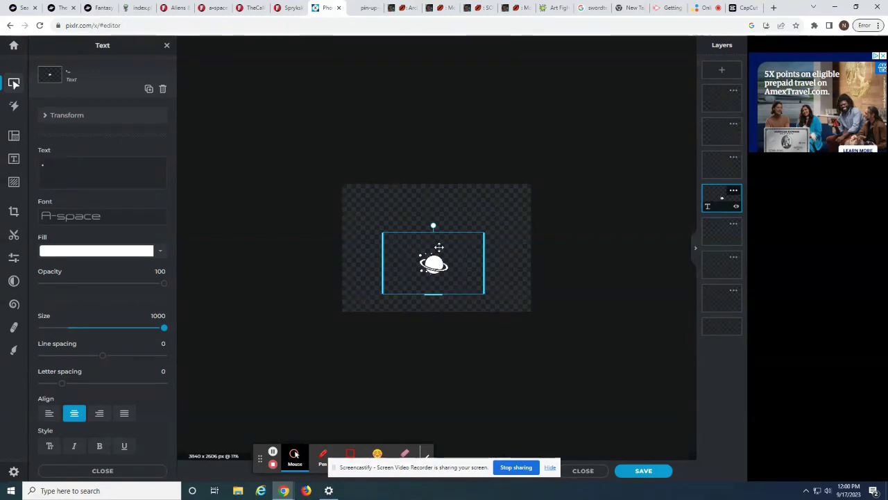
left_click_drag(439, 247, 438, 249)
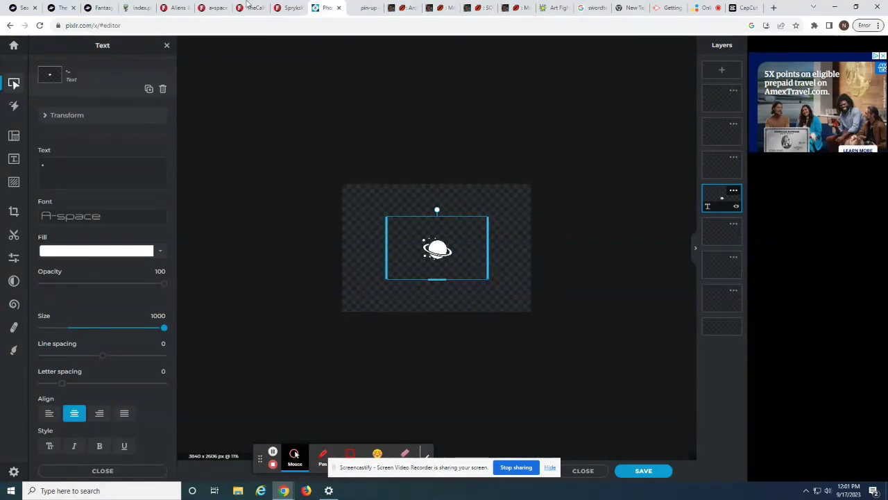
Step: View the SwordTember prompt list and the pin-up astronaut reference image, and return to the Pixlr editor
left_click(125, 6)
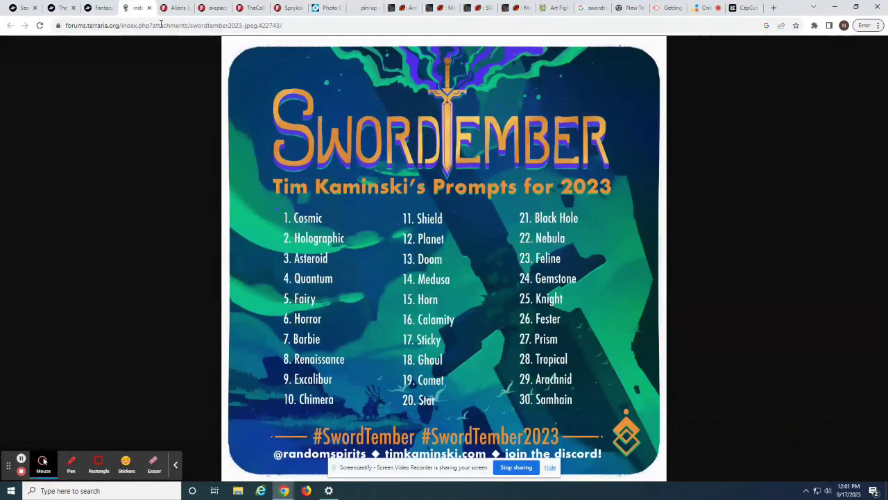
left_click(371, 6)
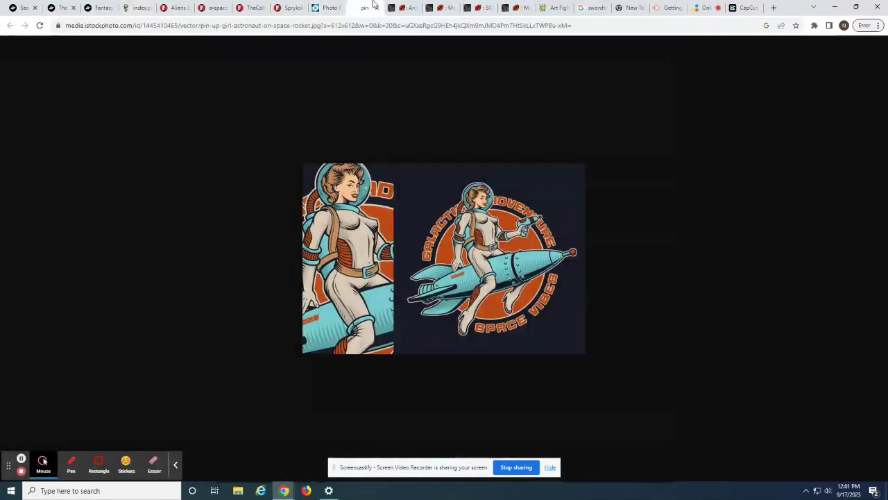
left_click(323, 6)
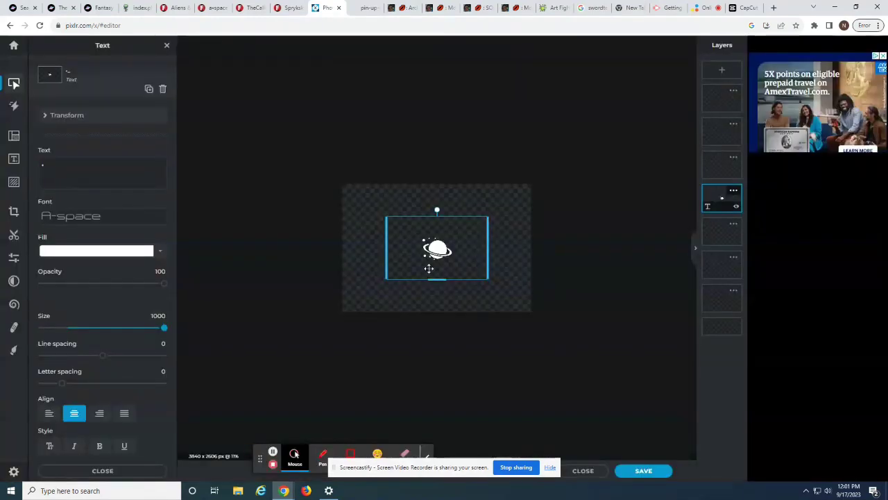
Step: Fill the planet with the grey-to-dark-purple linear gradient preset and change its starting colour to #394272
left_click(111, 255)
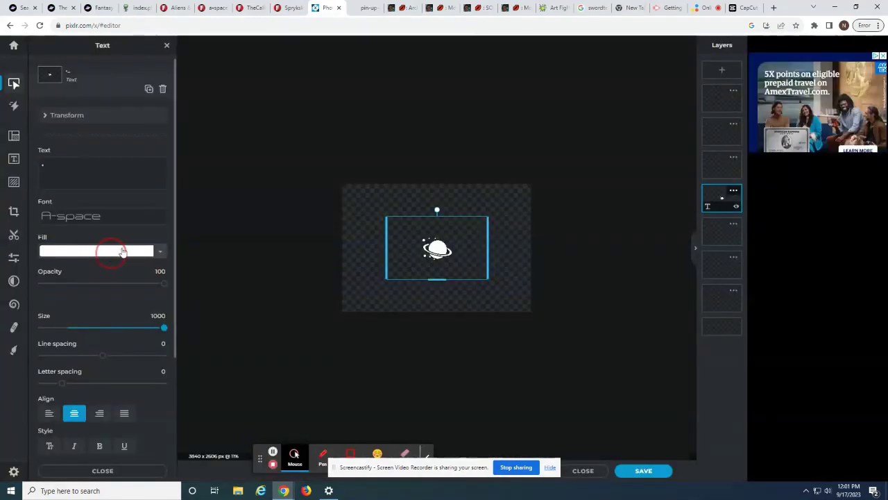
left_click(268, 199)
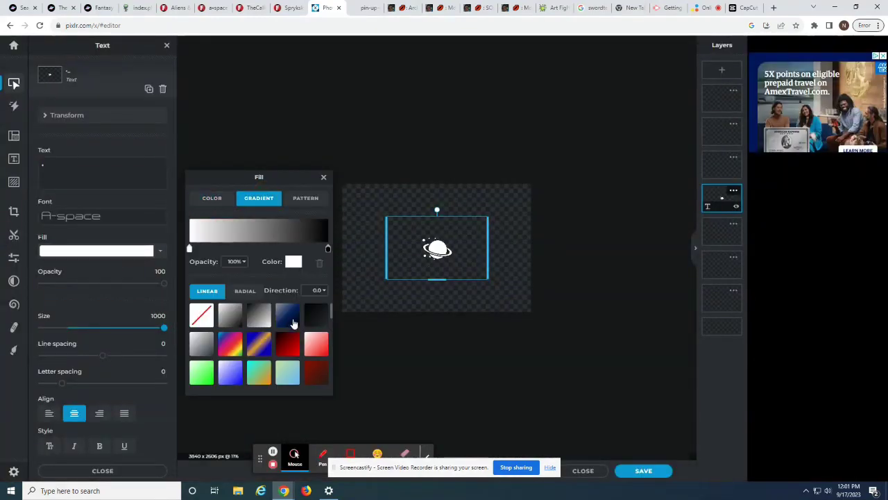
scroll(299, 355, "down", 3)
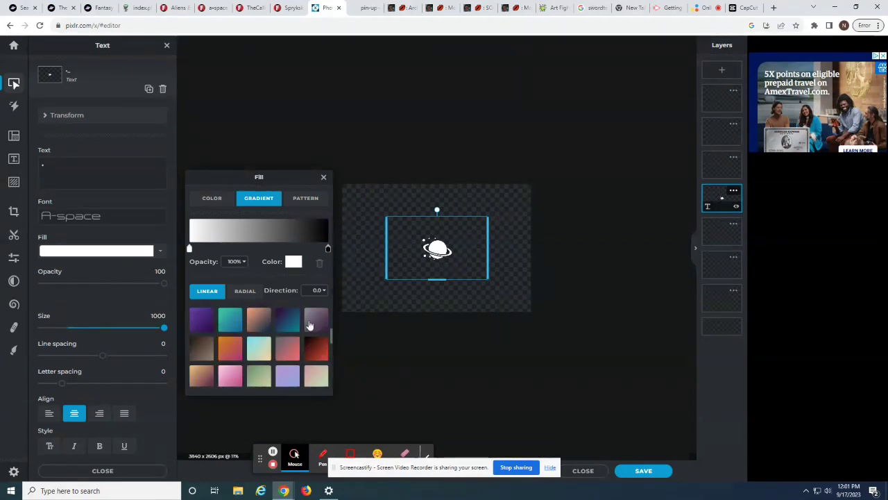
left_click(308, 319)
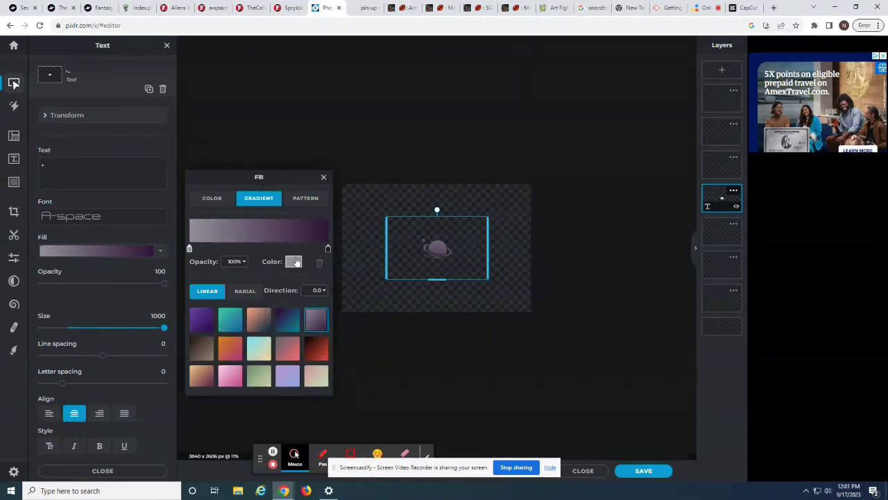
left_click(294, 260)
left_click_drag(399, 246, 382, 267)
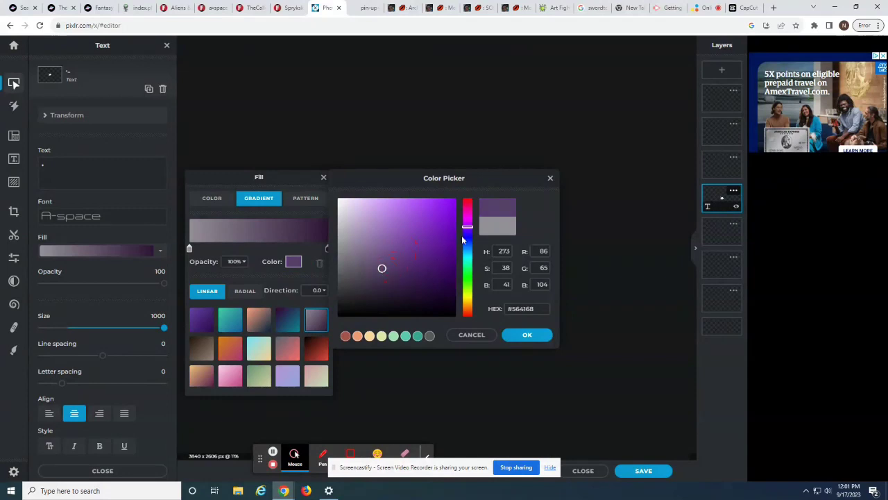
left_click_drag(467, 235, 469, 244)
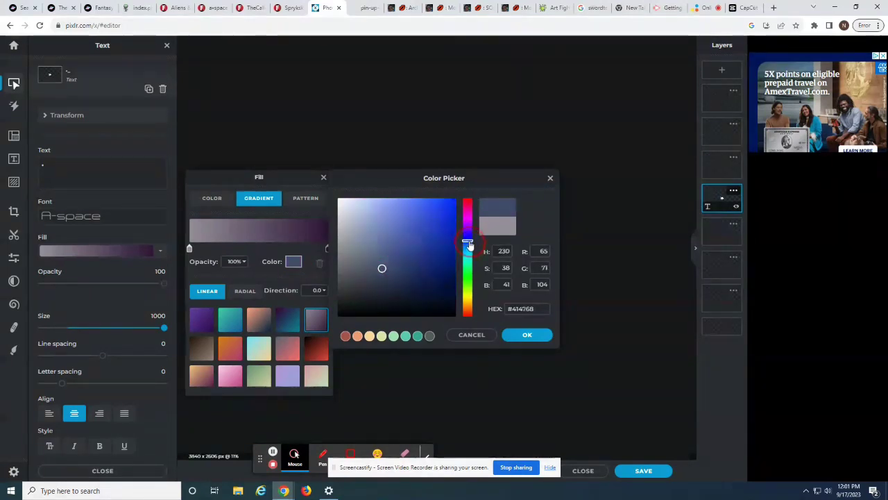
left_click_drag(405, 263, 400, 264)
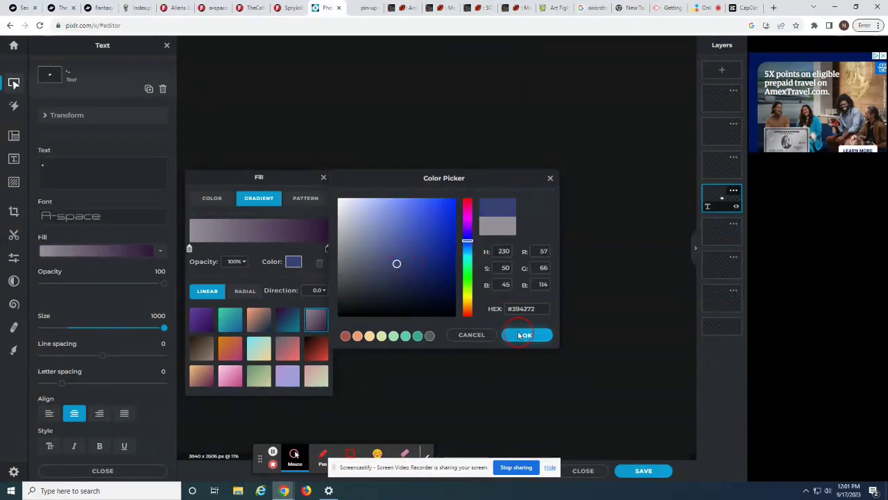
left_click(527, 334)
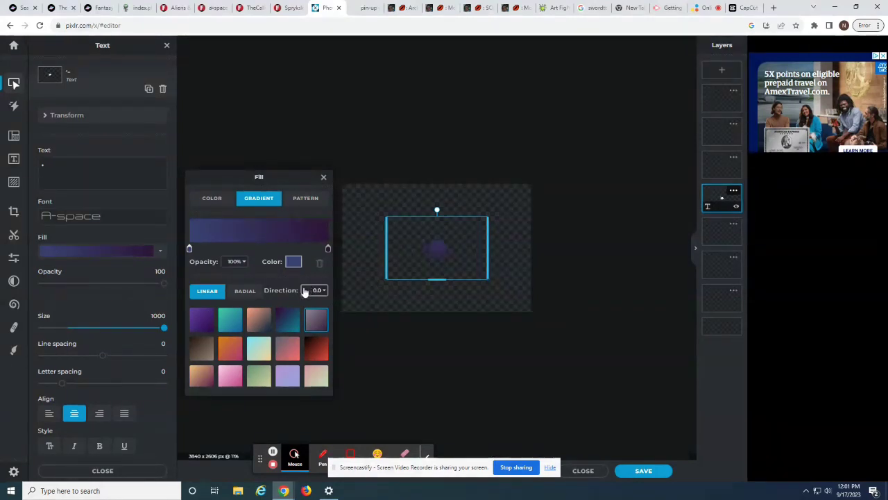
Step: Set the planet's gradient direction to 113.8
left_click(308, 290)
left_click_drag(241, 310, 268, 307)
left_click(324, 178)
scroll(497, 270, "up", 5)
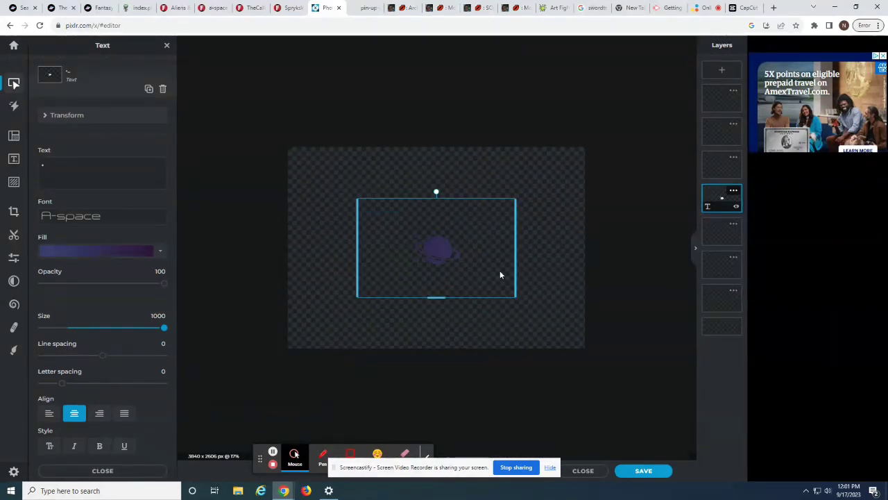
Step: Set the planet's gradient direction to 71.0, keeping the fill settings clear of the artwork
left_click(106, 258)
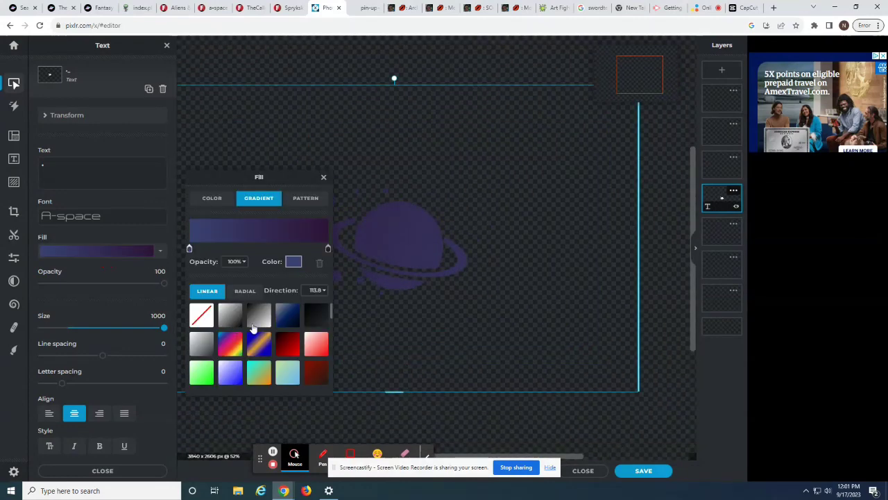
left_click_drag(307, 179, 693, 214)
left_click(713, 331)
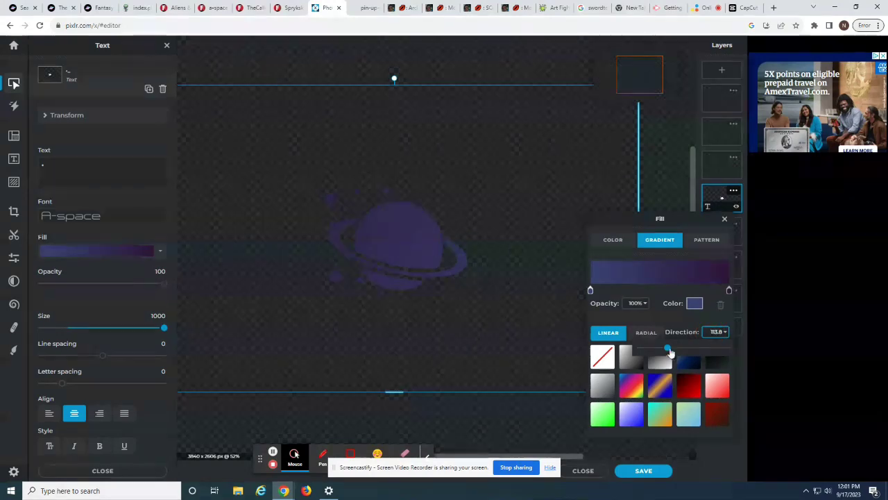
mouse_move(668, 349)
left_mouse_down()
mouse_move(699, 358)
mouse_move(658, 357)
left_mouse_up()
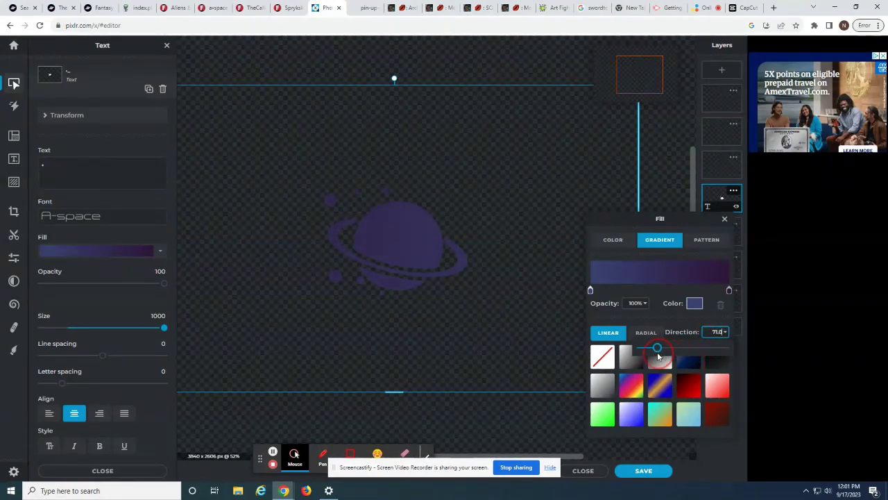
left_click(724, 218)
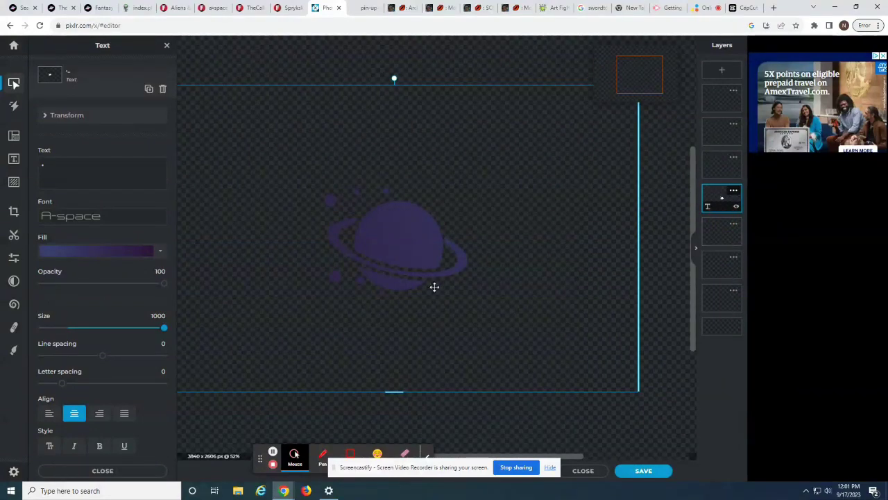
Step: Examine the gradient-filled planet at several zoom levels and look through its text options down to Outline and Shadow
scroll(417, 286, "down", 2)
scroll(418, 287, "down", 1)
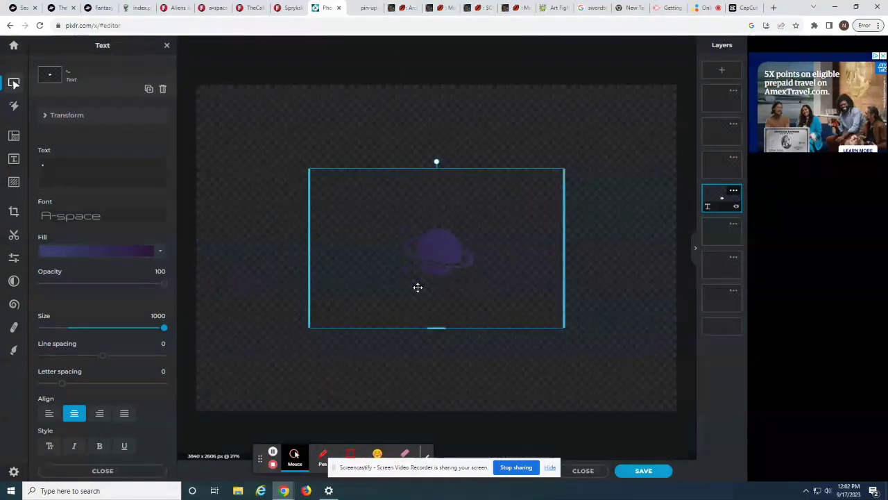
scroll(418, 286, "up", 3)
scroll(418, 287, "down", 4)
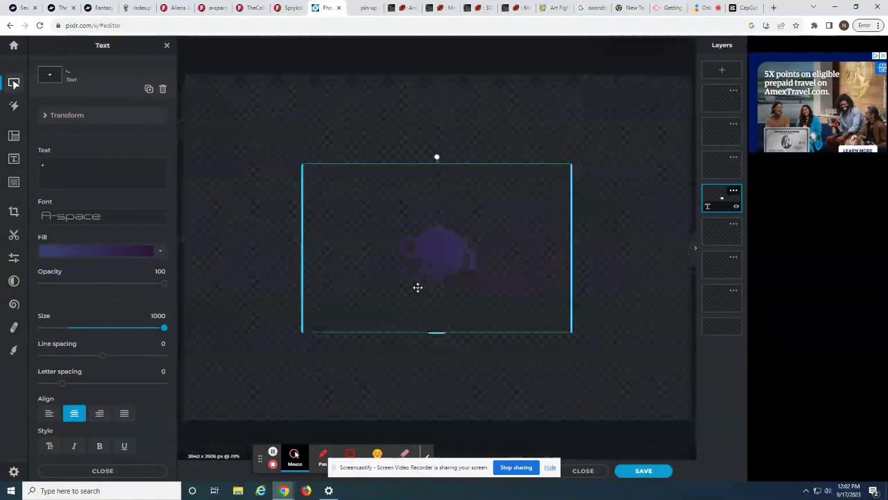
scroll(106, 310, "down", 3)
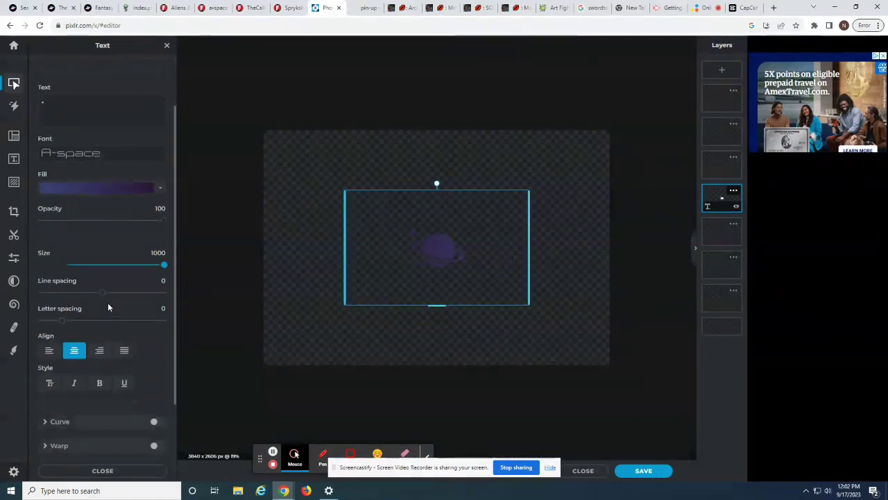
scroll(130, 405, "up", 3)
scroll(131, 405, "down", 3)
scroll(130, 405, "up", 1)
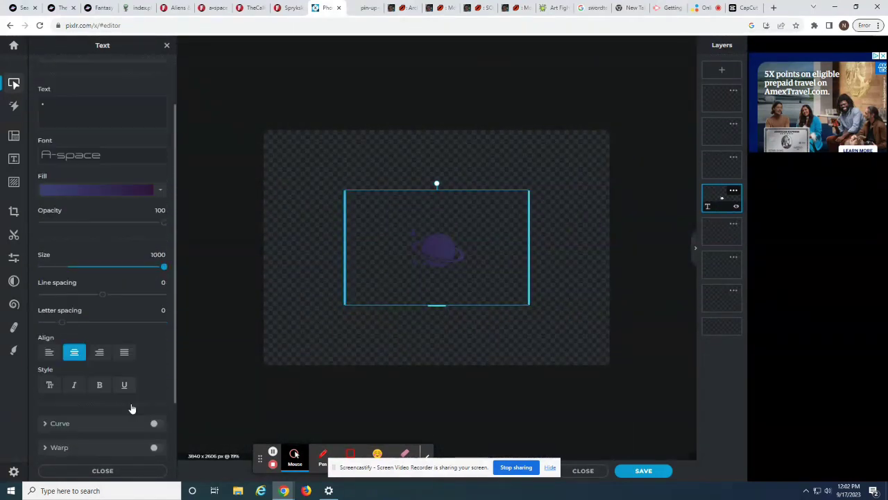
scroll(131, 406, "down", 2)
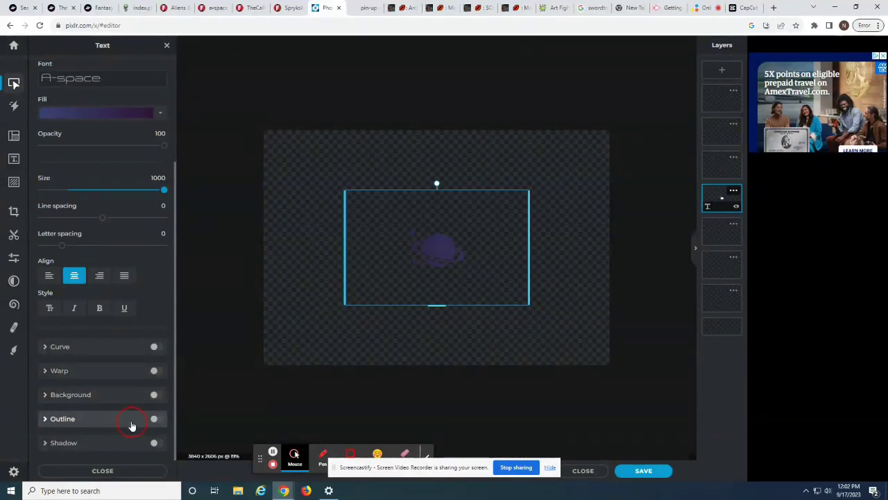
Step: Turn on the outline effect for the gradient-filled planet text
left_click(132, 425)
scroll(86, 226, "down", 2)
scroll(86, 226, "up", 4)
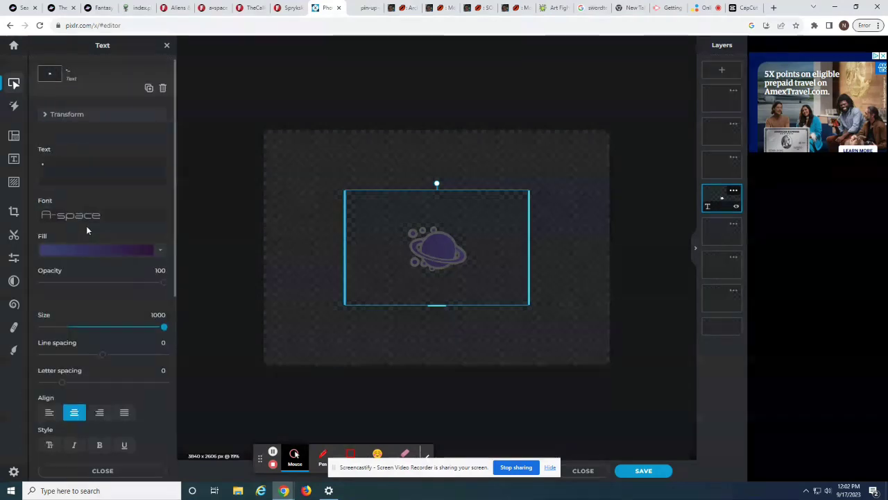
Step: Try a solid white fill on the planet and undo the fill changes
left_click(118, 252)
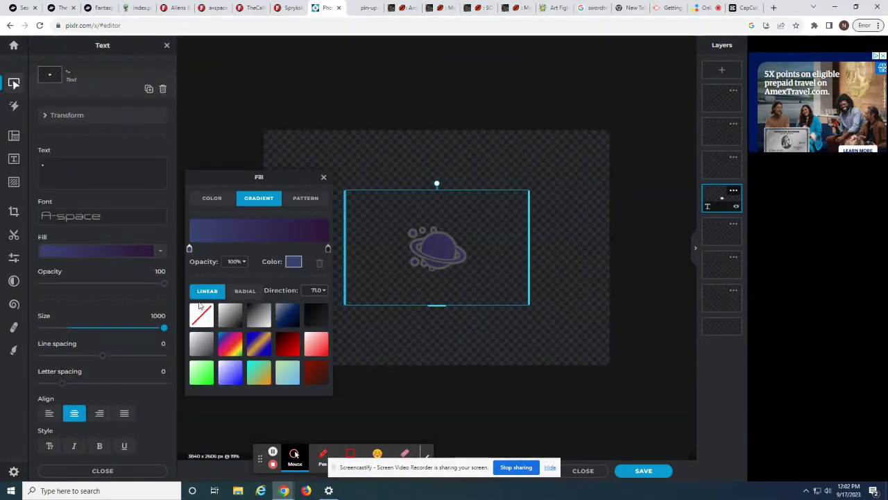
left_click(212, 198)
left_click(220, 230)
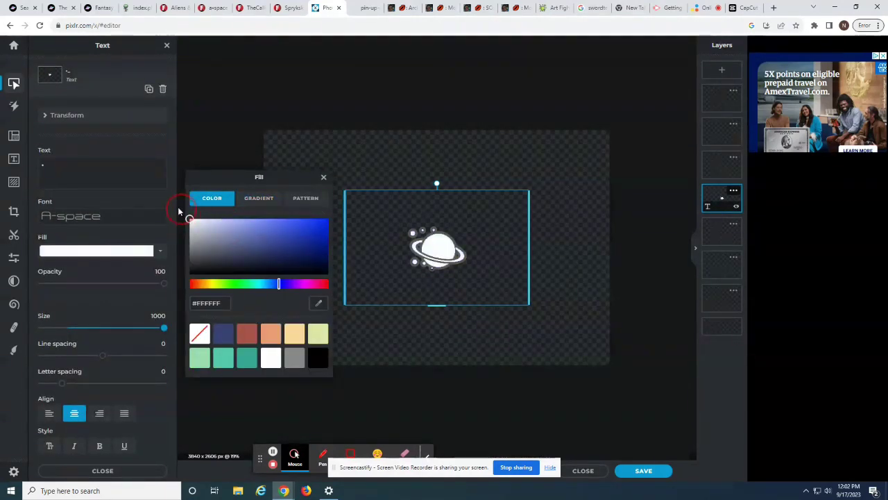
left_click(178, 209)
left_click(97, 251)
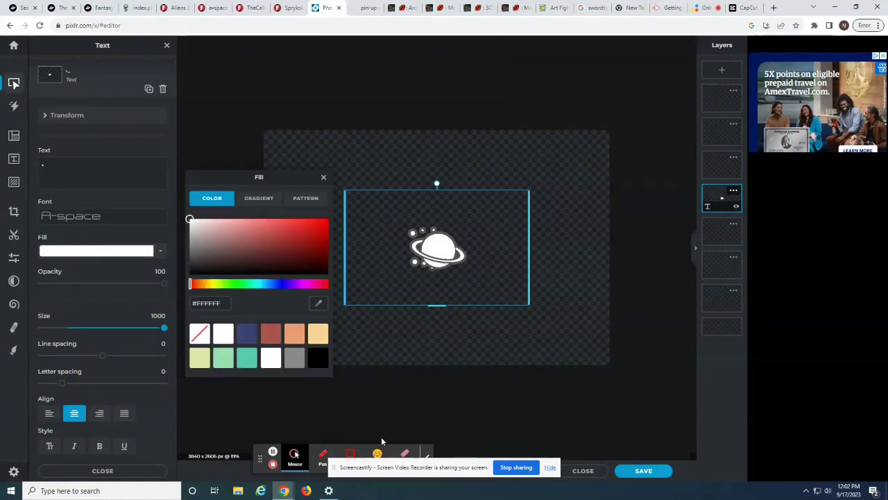
left_click(549, 467)
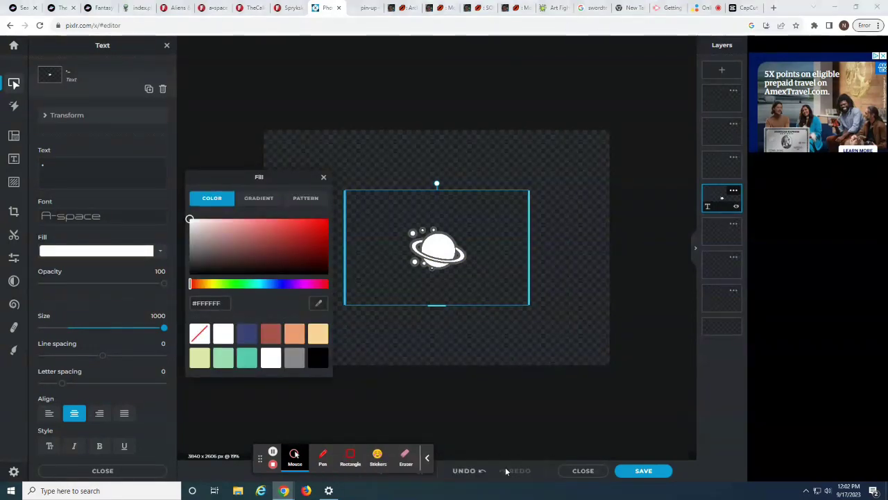
left_click(465, 471)
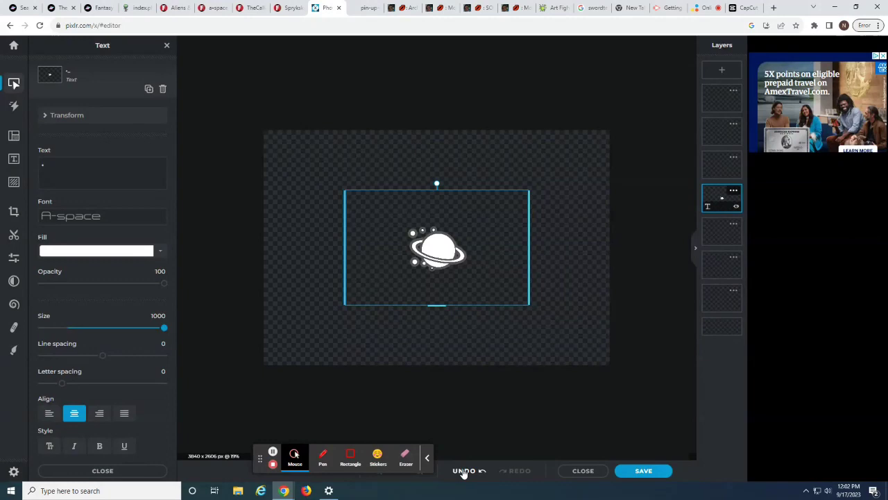
left_click(463, 471)
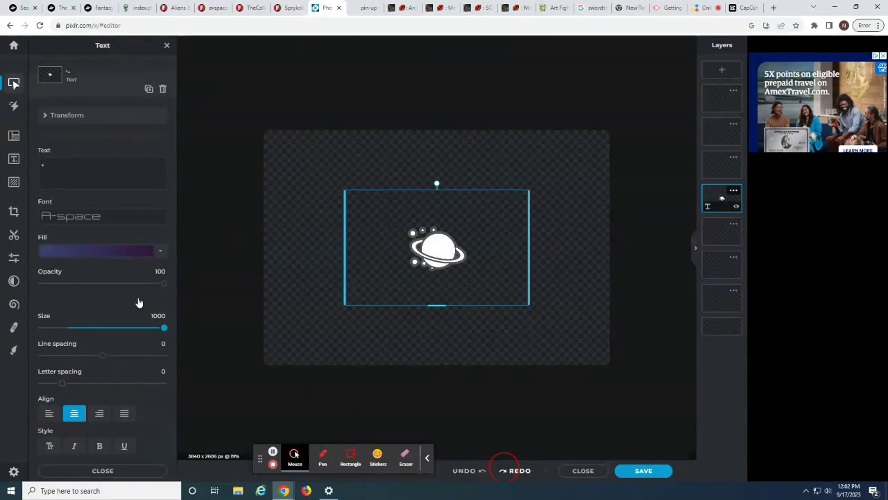
left_click(120, 254)
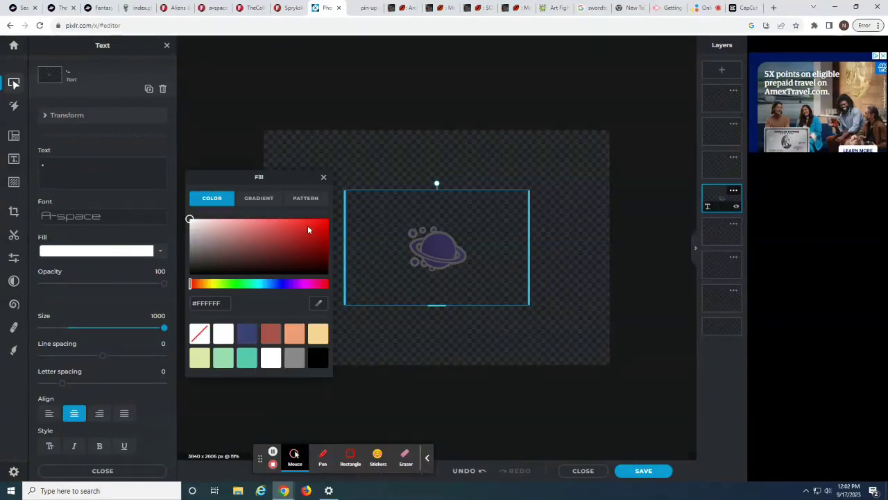
left_click(323, 177)
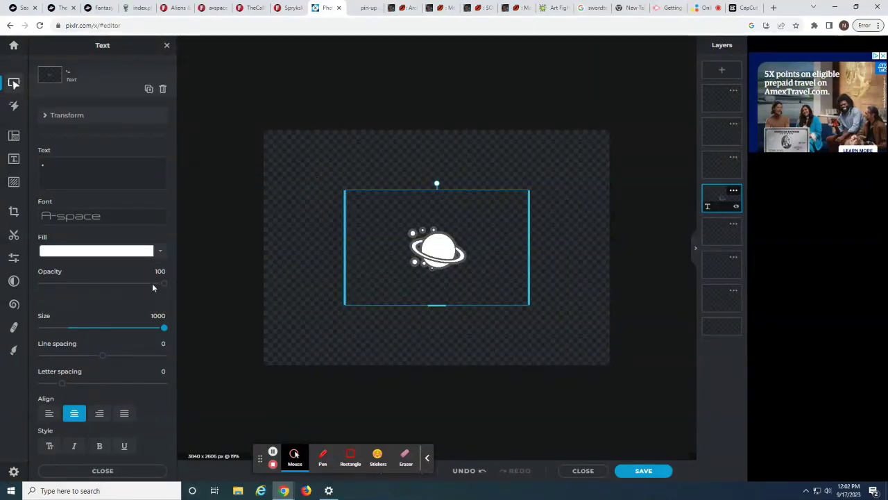
Step: Fill the planet with the grey-to-dark-purple linear gradient preset and change its starting colour to #2A2F59
left_click(80, 249)
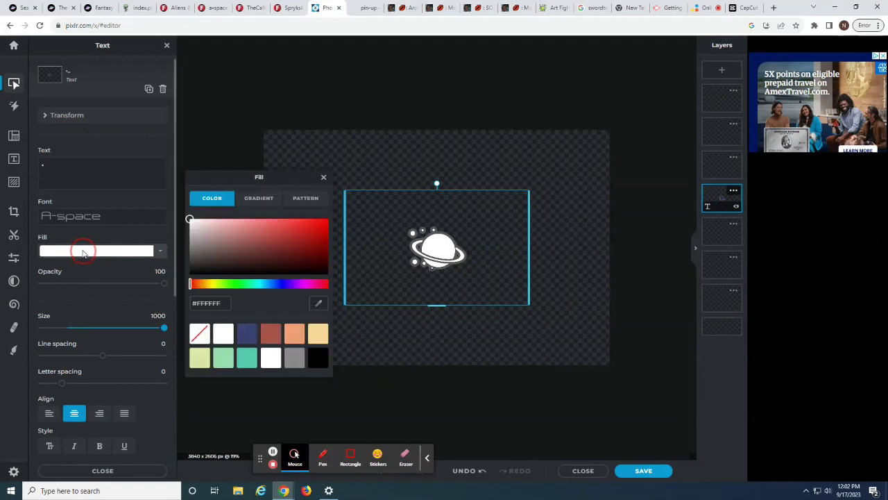
left_click(258, 198)
scroll(317, 368, "down", 3)
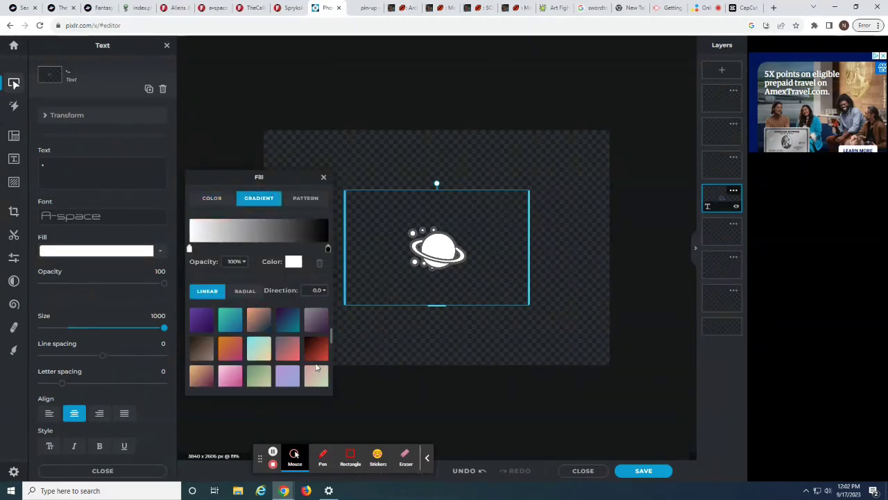
left_click(316, 321)
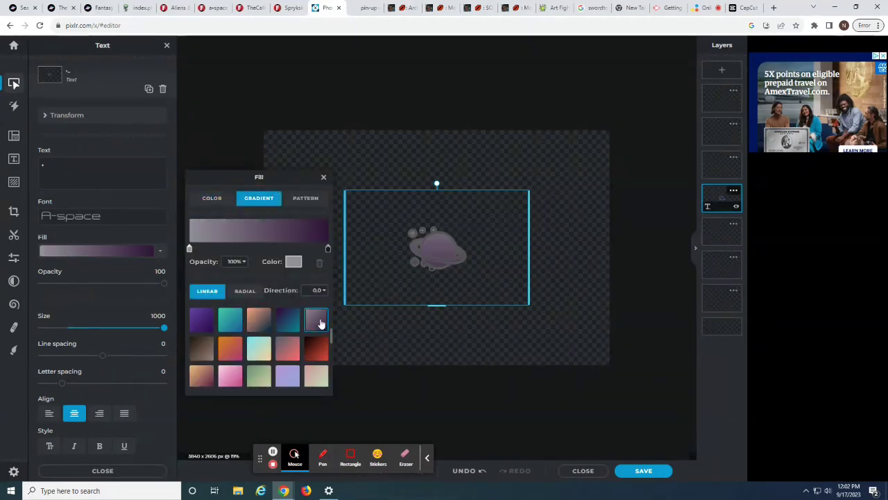
left_click(293, 262)
left_click_drag(468, 216, 468, 239)
left_click_drag(428, 259, 400, 275)
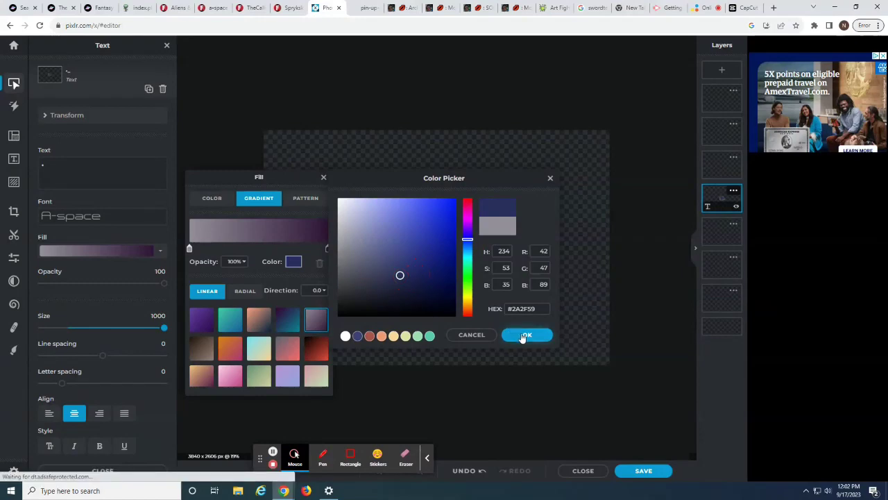
left_click(525, 336)
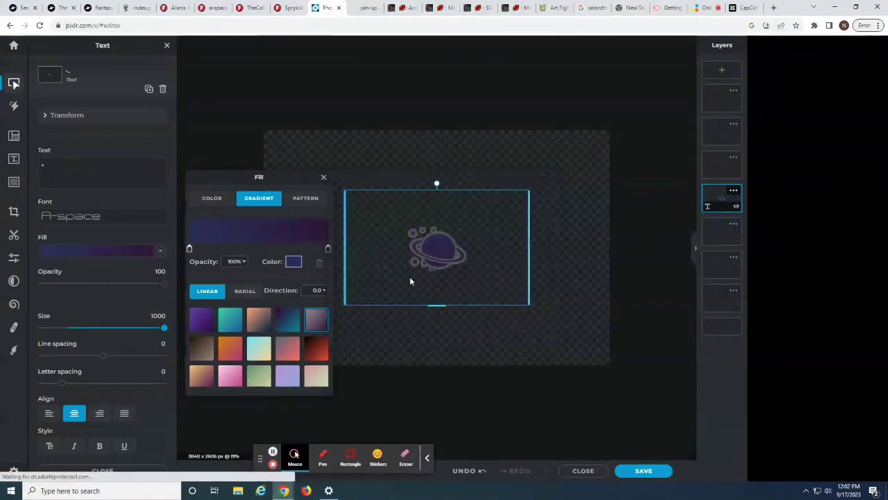
Step: Turn the planet's gradient direction to a small positive angle and close the fill settings
left_click(316, 290)
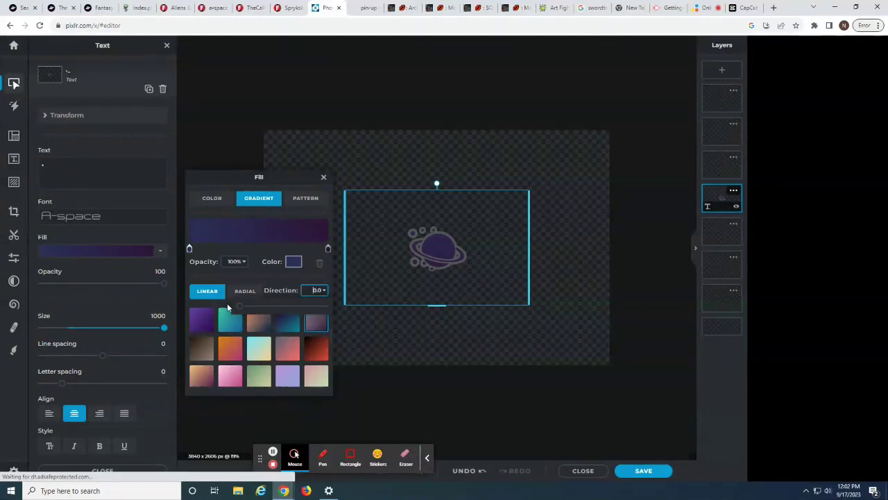
left_click_drag(241, 307, 248, 307)
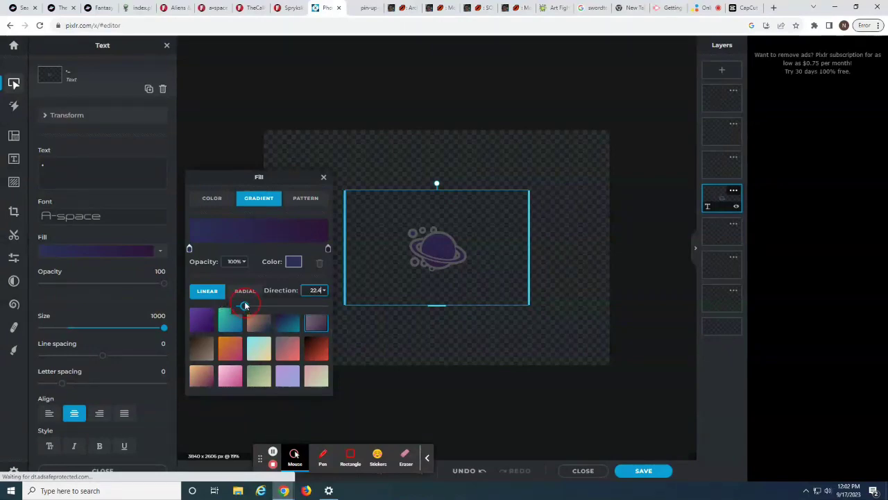
left_click(324, 178)
Step: Give the planet's outline the colour #FFFFFF and a size of 5
scroll(126, 410, "down", 4)
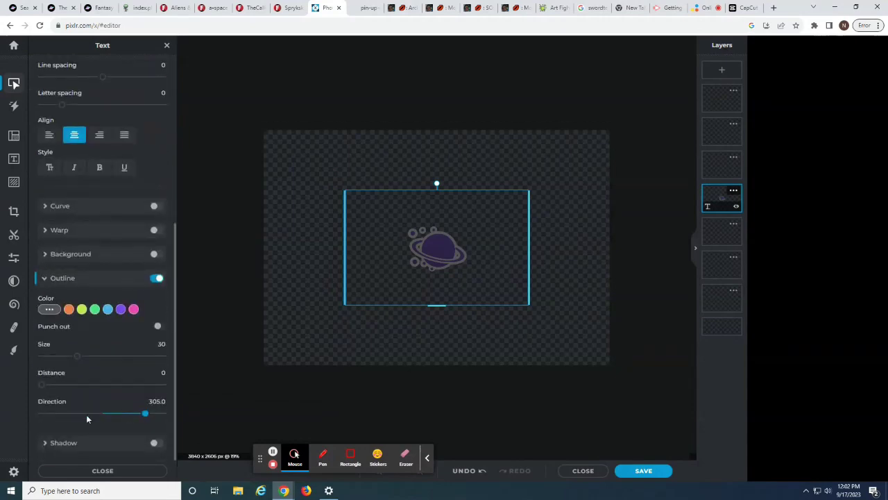
left_click(50, 310)
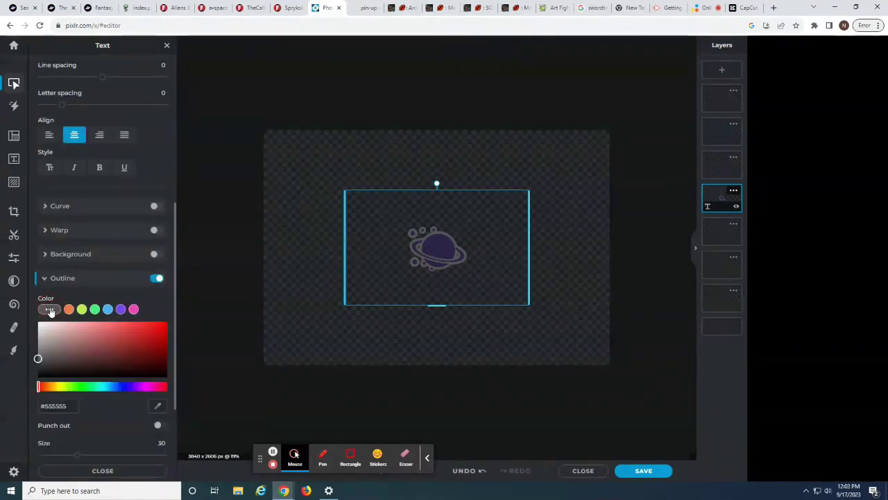
left_click(39, 323)
scroll(77, 403, "down", 1)
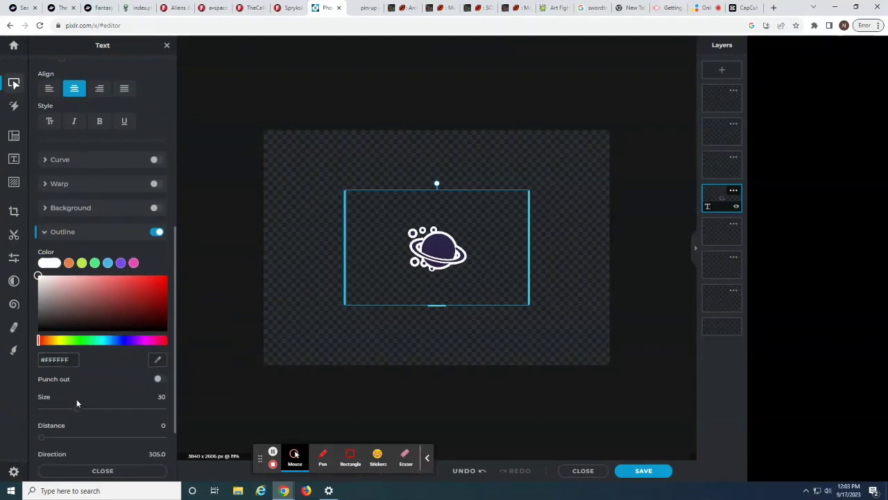
left_click_drag(74, 412, 46, 410)
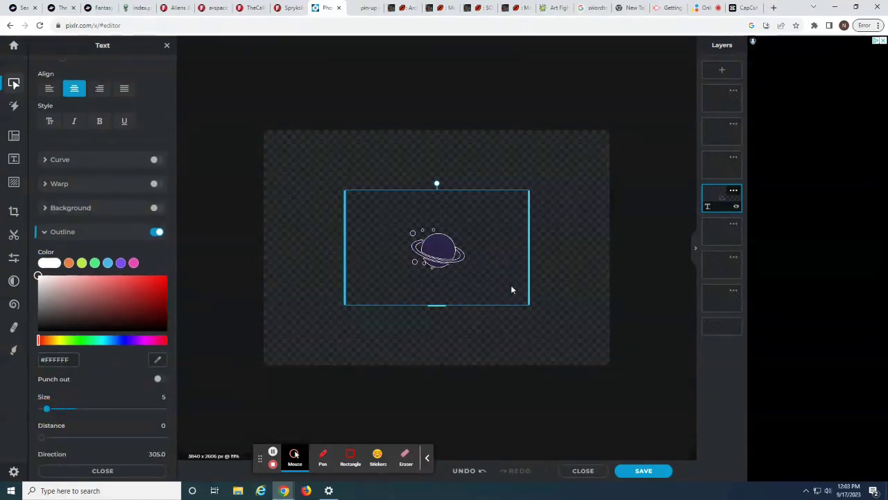
Step: Thin the planet's white outline to size 2, judging it against the enlarged artwork
scroll(458, 284, "down", 2)
scroll(458, 285, "up", 5)
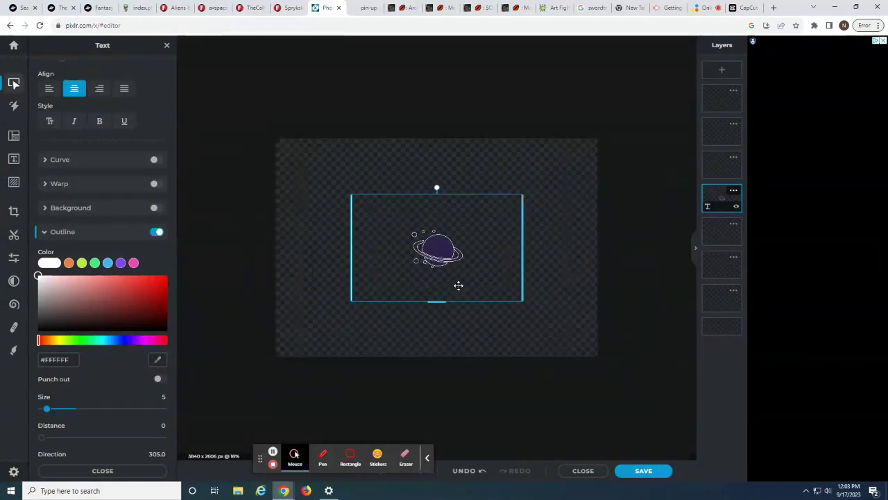
scroll(458, 285, "up", 5)
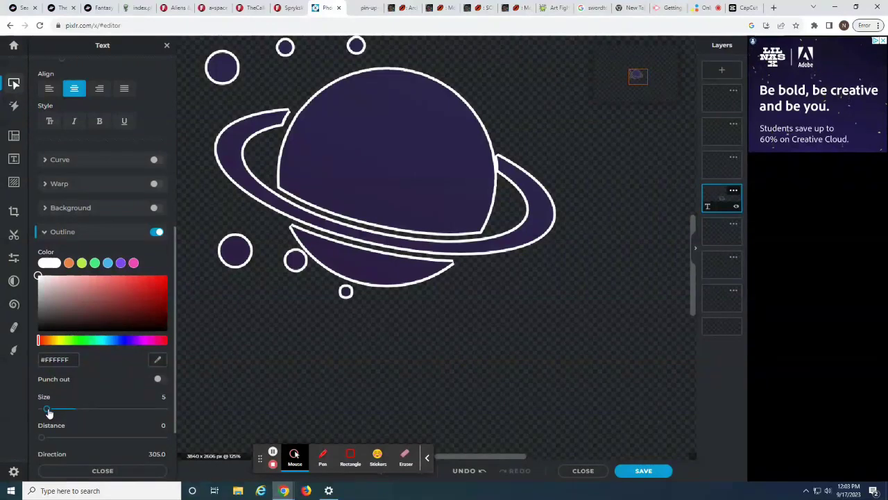
left_click_drag(49, 412, 43, 411)
Step: Duplicate the planet layer and give the lower copy a size 4 outline in #2D1F45, sampled from the planet
left_click(734, 190)
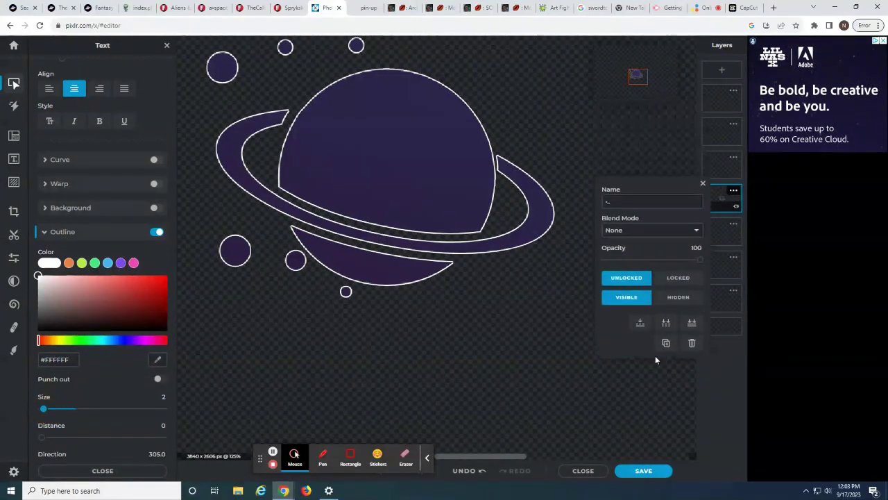
left_click(665, 343)
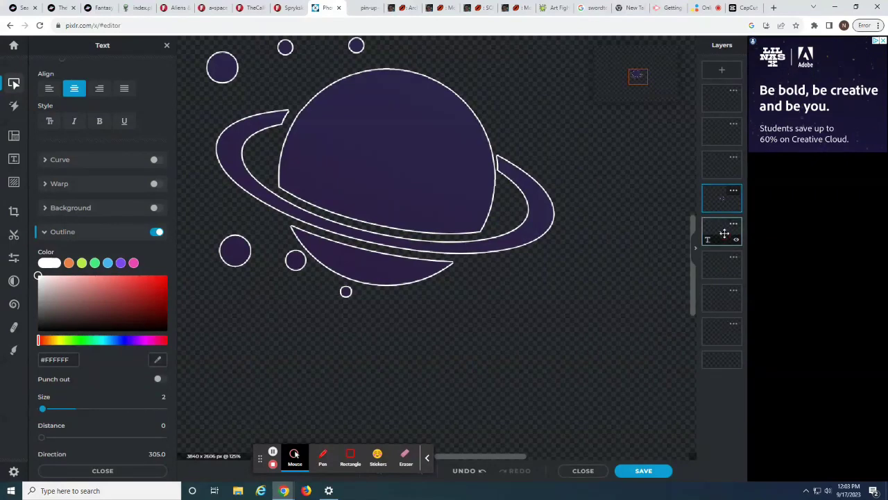
left_click(724, 233)
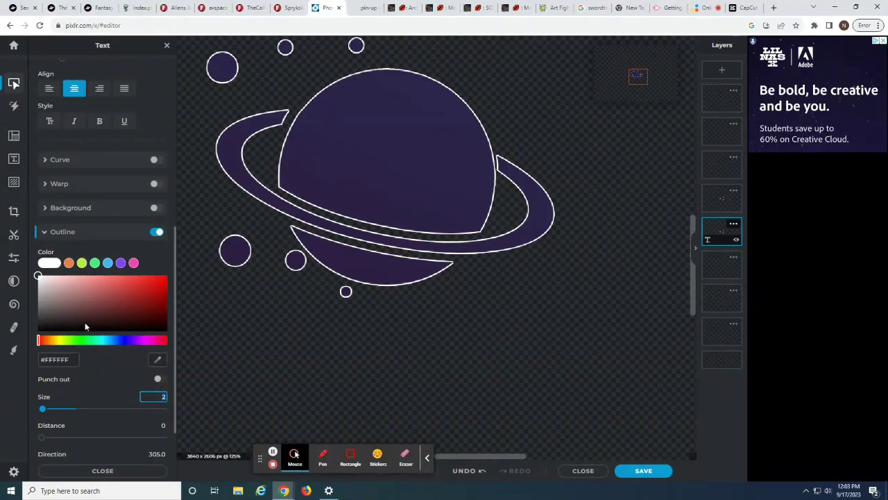
left_click(158, 360)
left_click(370, 262)
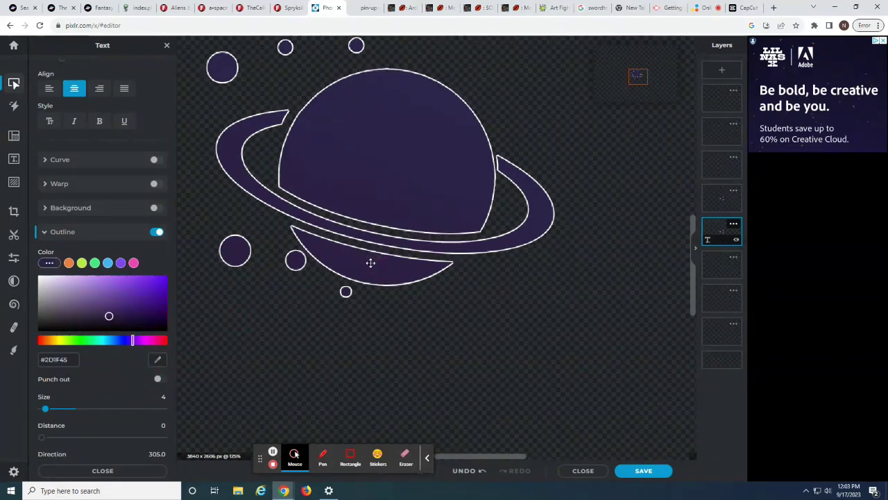
Step: Duplicate the size 4 outlined planet layer and set the lowest copy's outline to size 6 in #6D5499
left_click(733, 226)
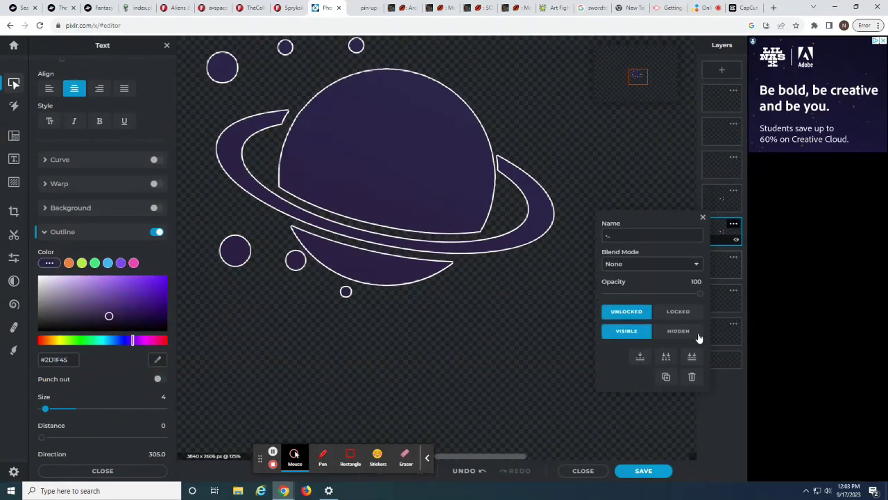
left_click(668, 372)
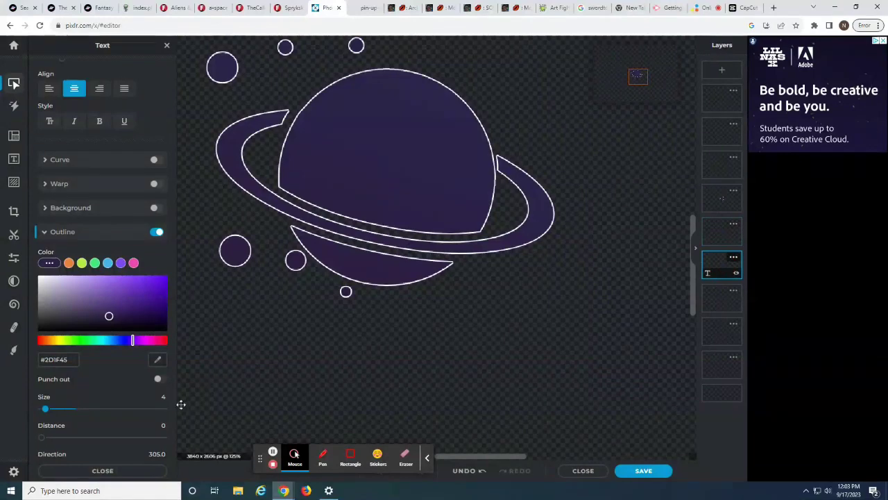
left_click(165, 397)
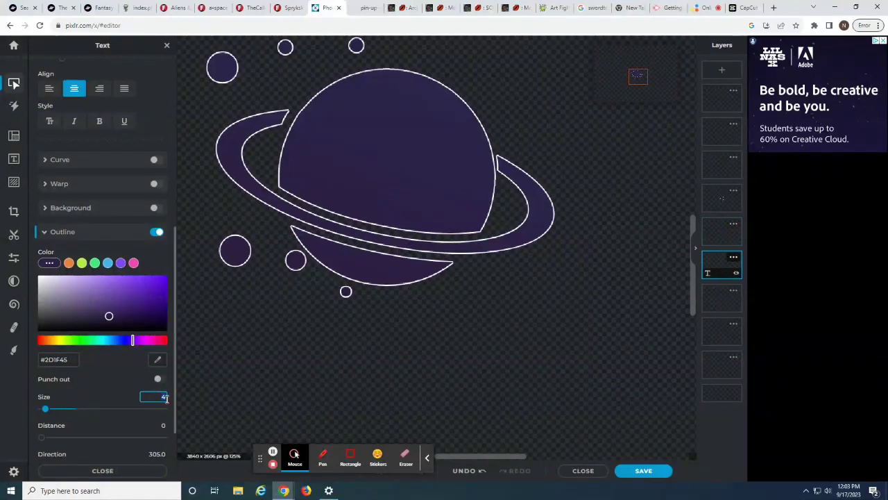
type("6")
left_click(108, 299)
left_click_drag(108, 299, 96, 297)
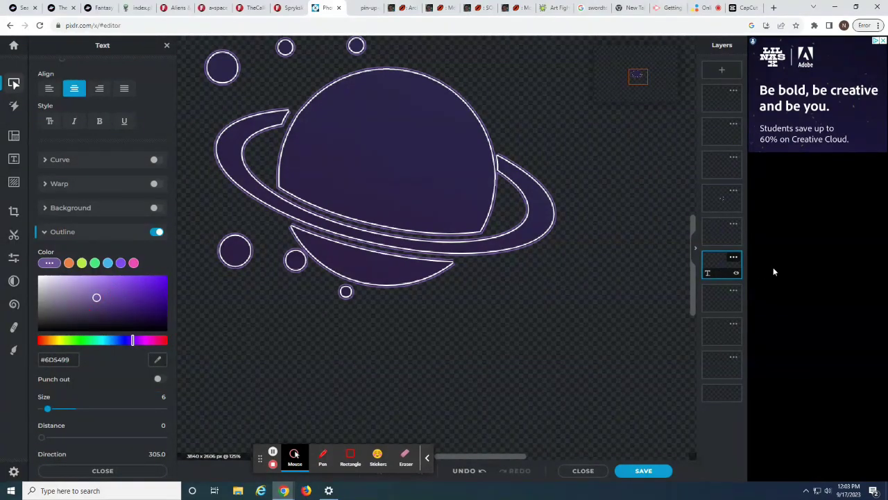
Step: Merge the three stacked planet layers into a single image layer, starting from the white-outlined top copy
scroll(692, 299, "up", 4)
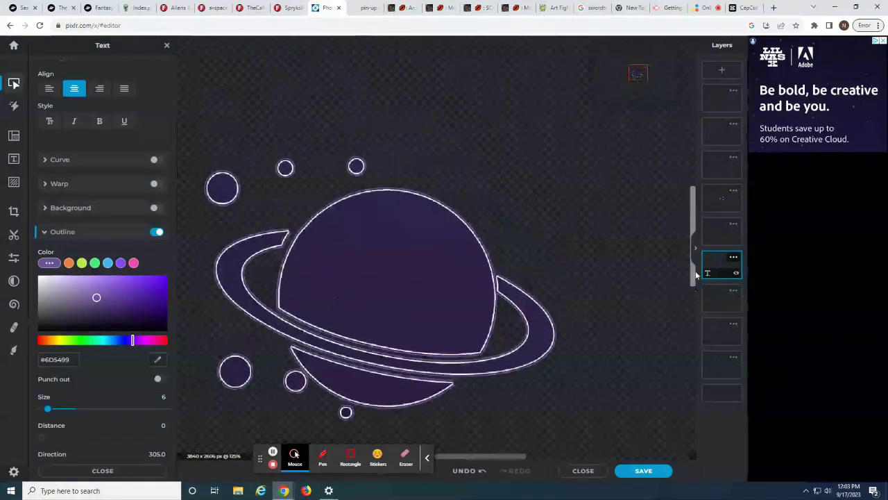
scroll(399, 323, "down", 5)
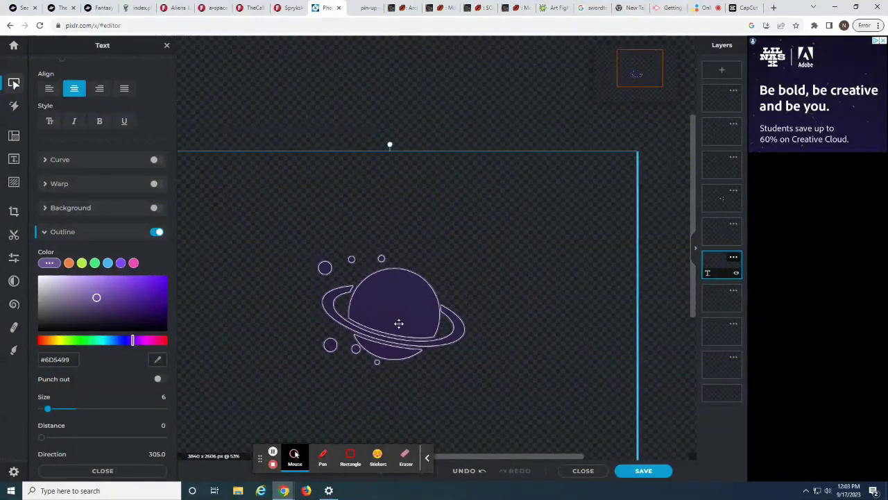
scroll(399, 323, "down", 1)
left_click(721, 199)
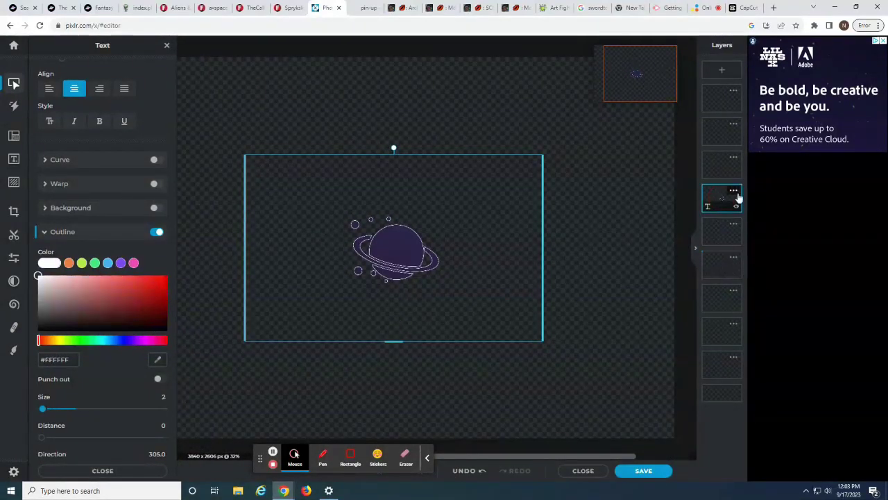
left_click(733, 190)
left_click(640, 323)
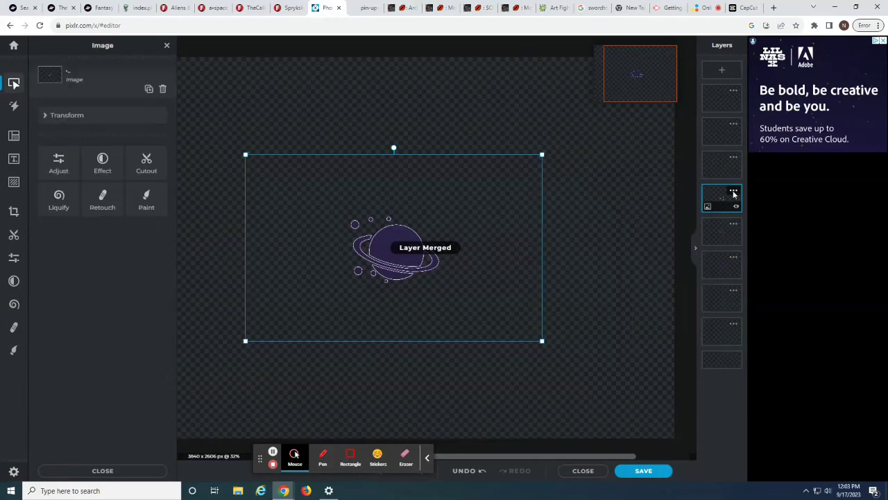
left_click(732, 192)
left_click(640, 323)
scroll(365, 254, "down", 2)
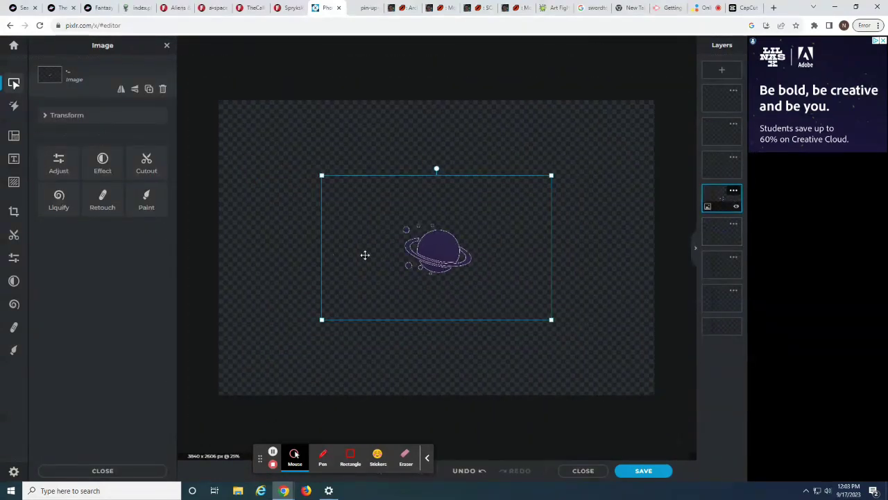
left_click(121, 116)
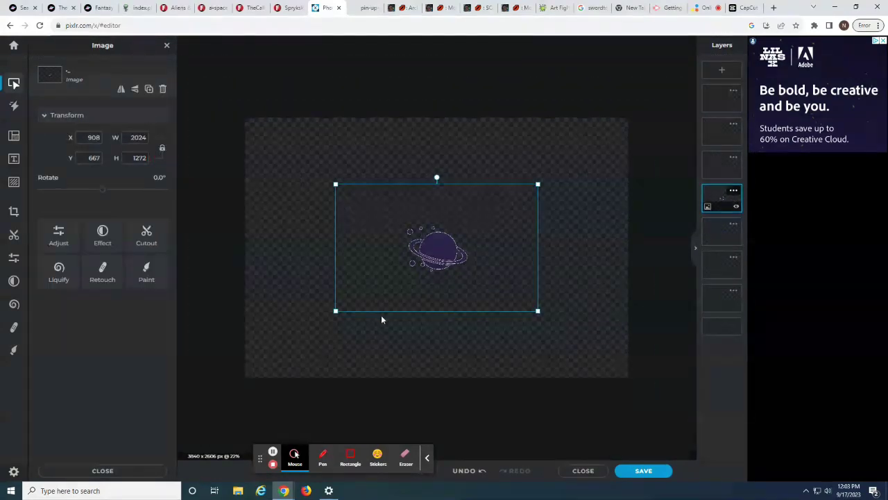
left_click(160, 150)
left_click_drag(335, 185, 208, 194)
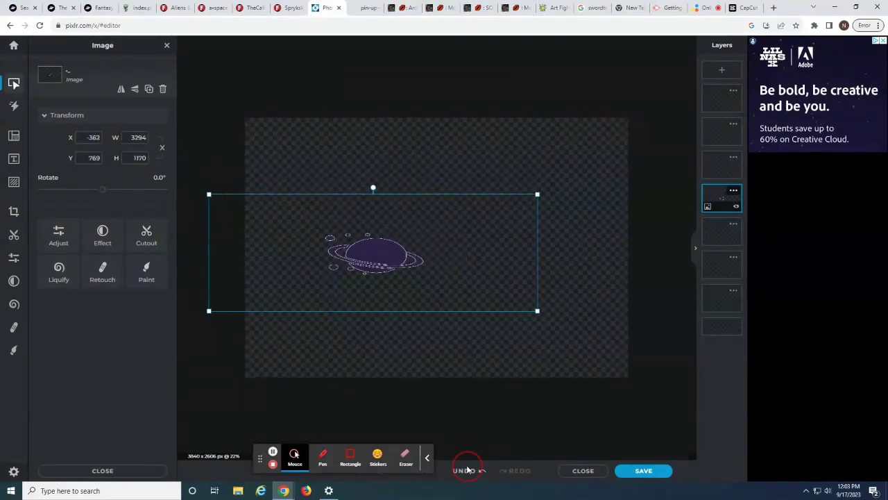
left_click(465, 470)
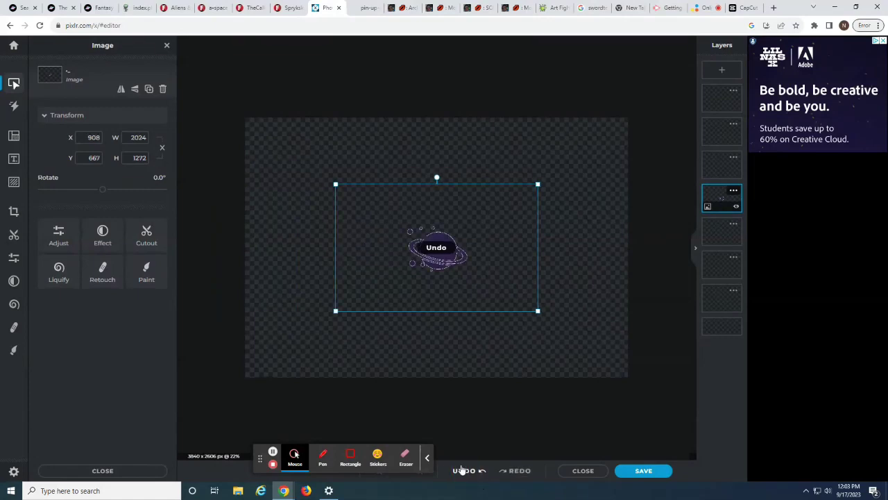
left_click(162, 148)
Step: Enlarge the merged planet proportionally to about 5387 × 3386 px, centre it on the canvas, and compare with the pin-up rocket reference image
left_click_drag(336, 183, 250, 106)
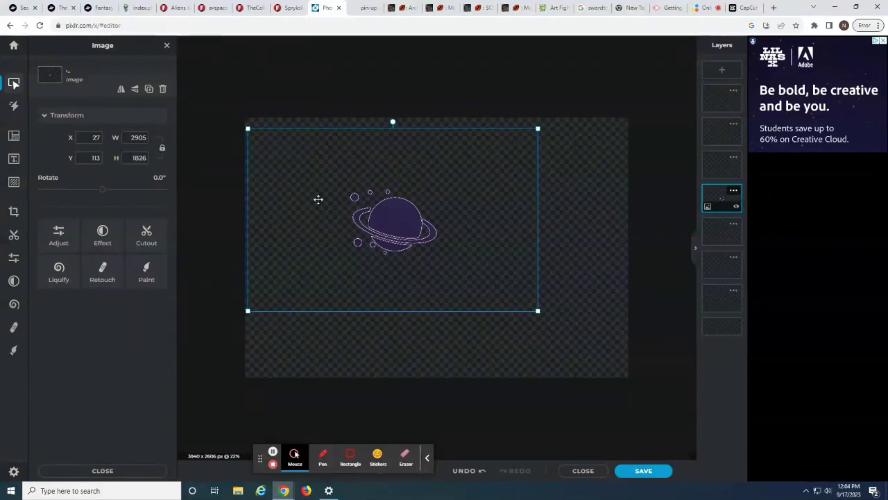
left_click_drag(538, 313, 630, 369)
scroll(534, 329, "down", 2)
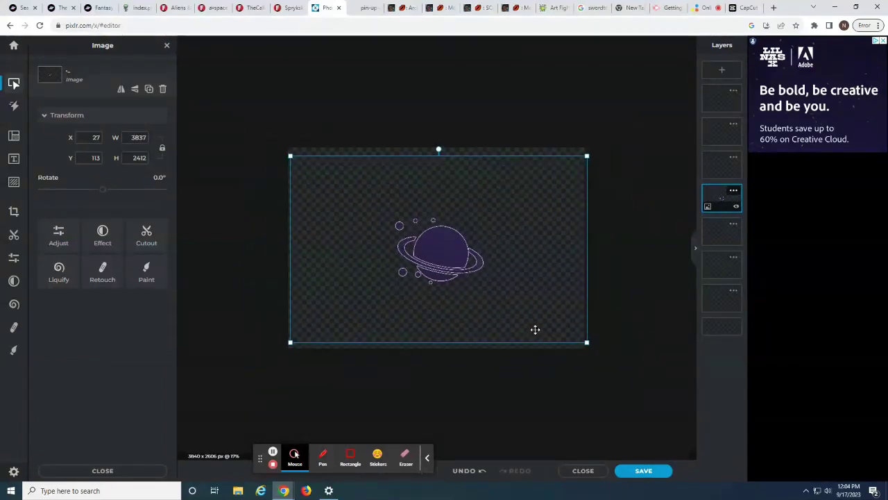
left_click_drag(525, 191, 598, 145)
left_click_drag(474, 238, 448, 256)
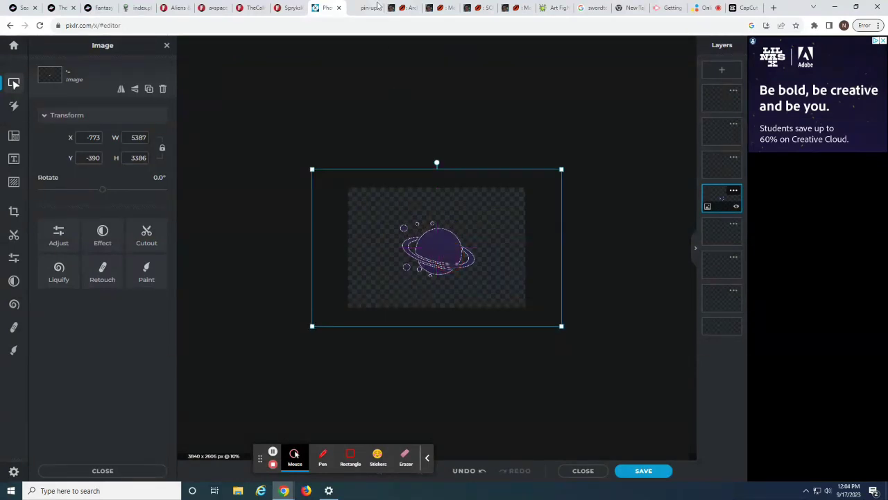
left_click(368, 7)
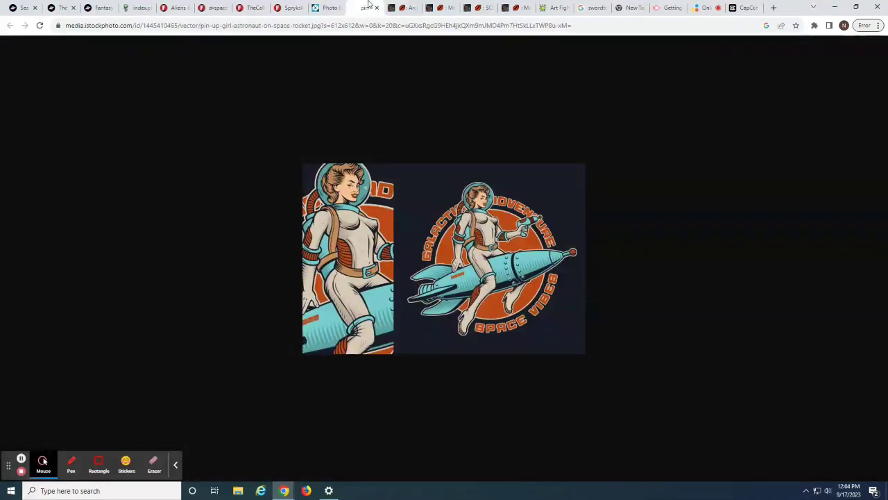
left_click(326, 8)
scroll(470, 377, "up", 3)
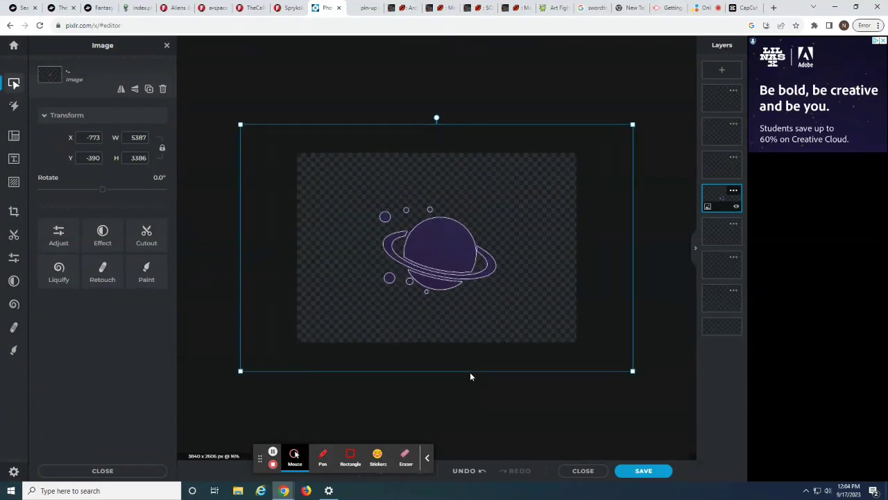
Step: Lock the merged planet layer and move the empty image layer directly above it to below it
left_click(733, 191)
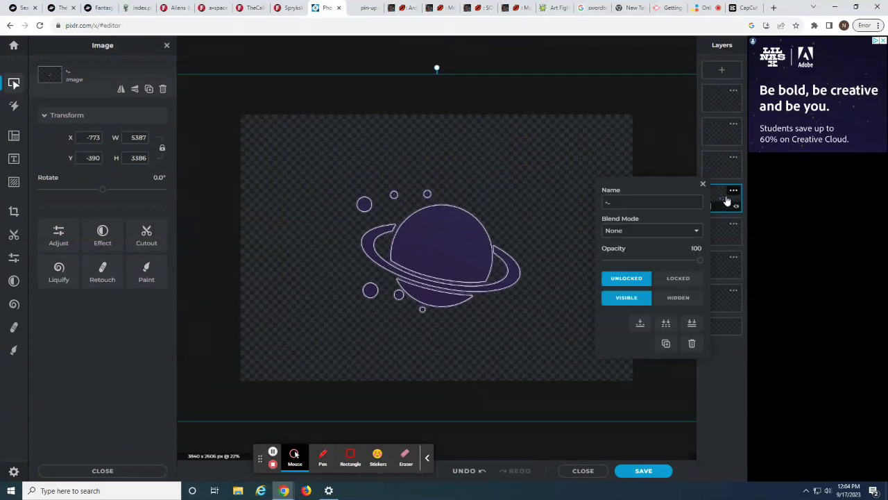
left_click(677, 278)
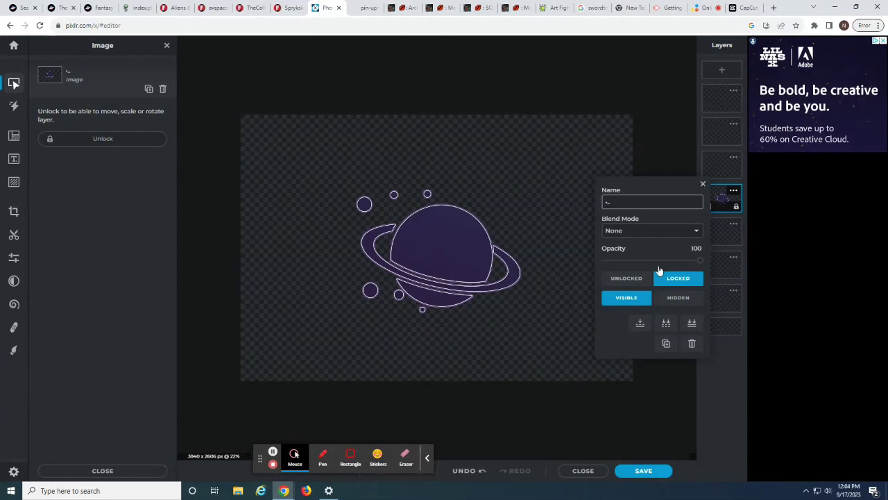
left_click(703, 220)
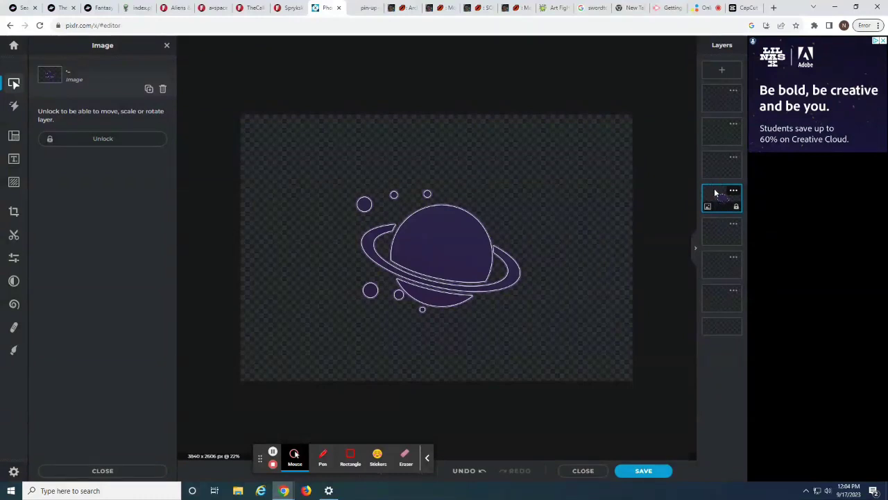
left_click(716, 165)
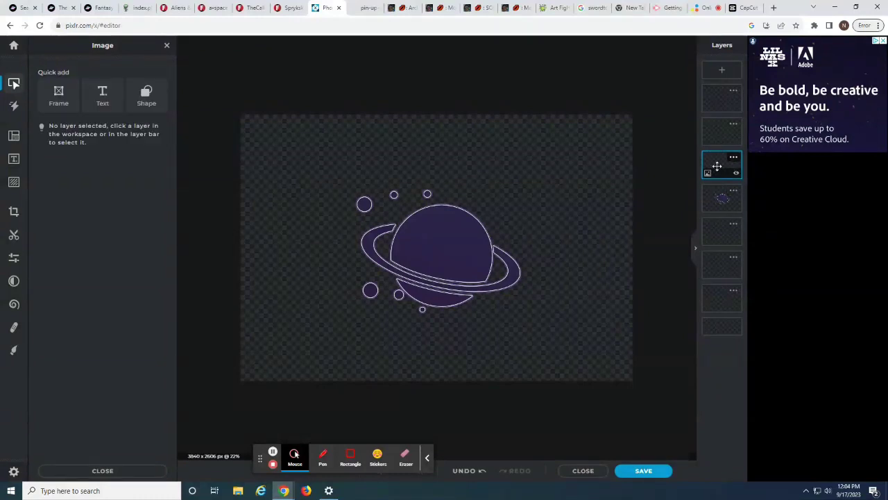
left_click_drag(717, 166, 725, 199)
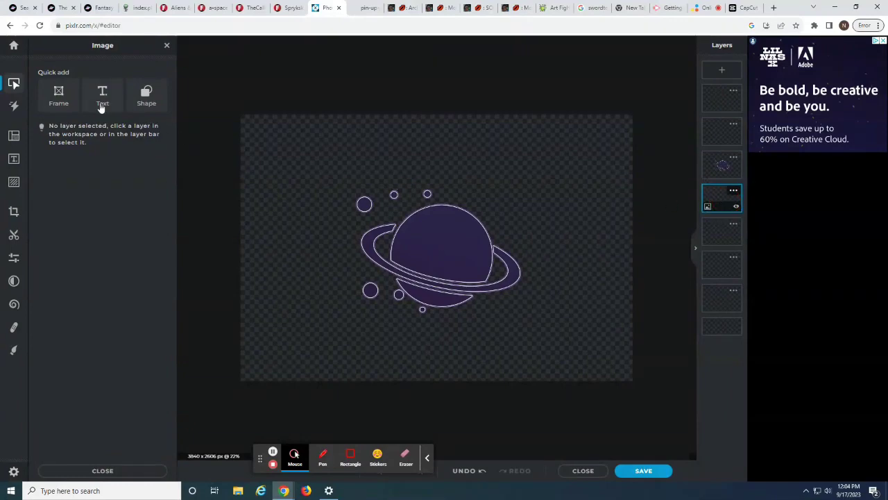
Step: Switch to the FontSpace page of The Blowar font and download the-blowar-font.zip
left_click(62, 10)
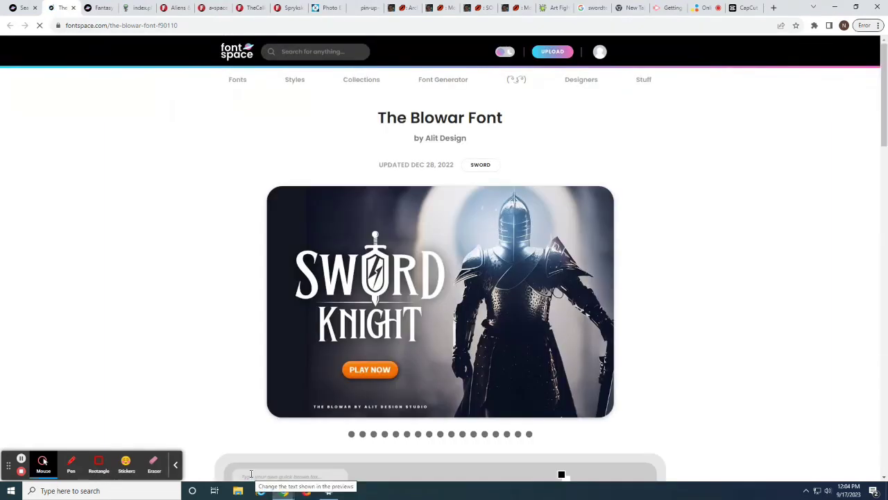
scroll(405, 348, "down", 2)
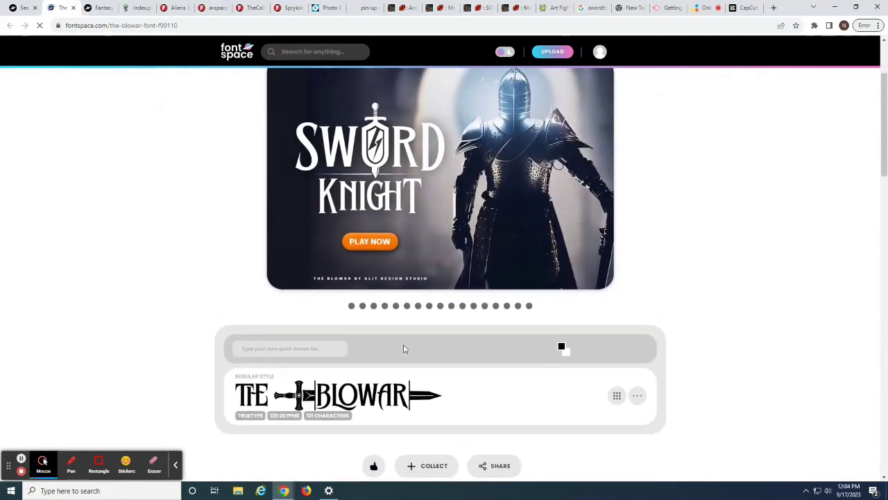
scroll(405, 348, "up", 2)
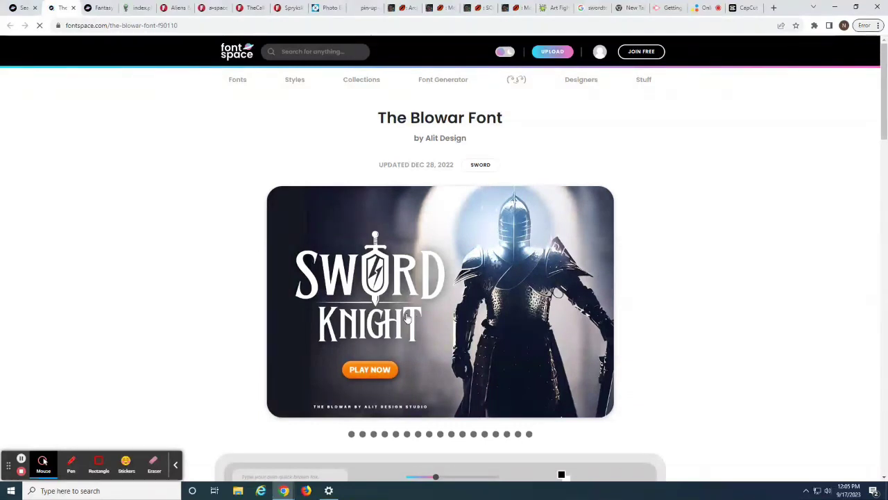
scroll(371, 357, "down", 3)
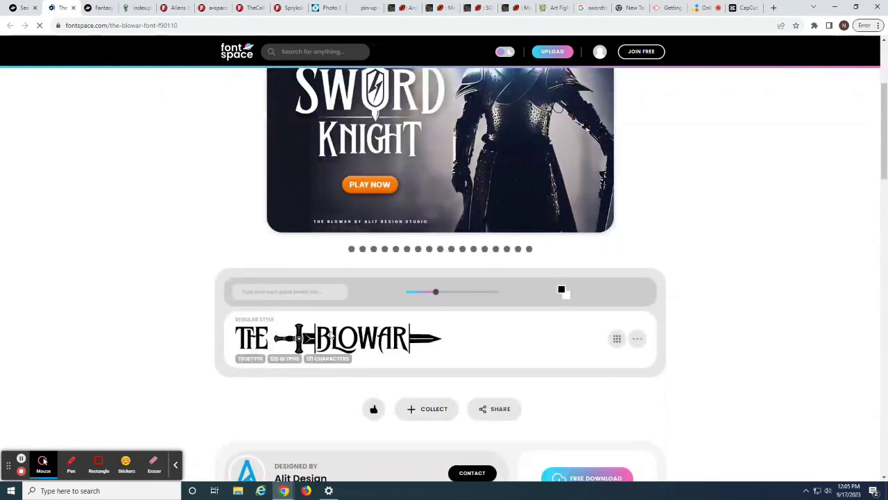
scroll(525, 368, "down", 1)
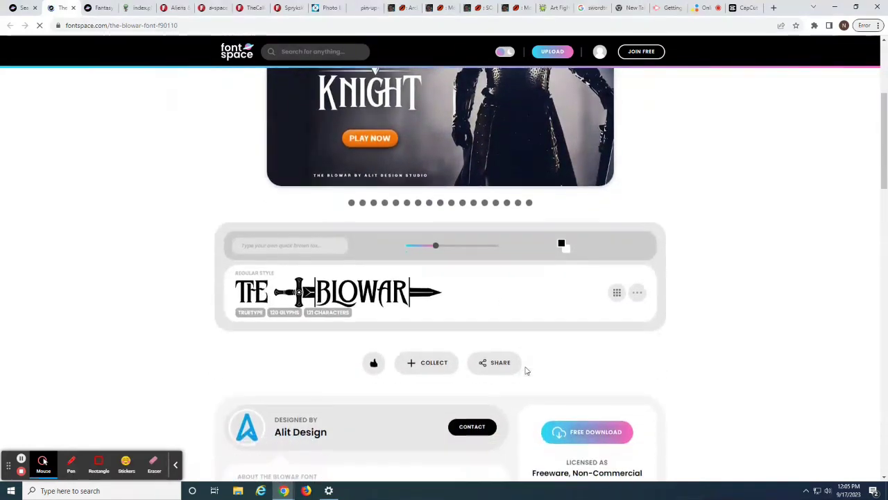
left_click(575, 436)
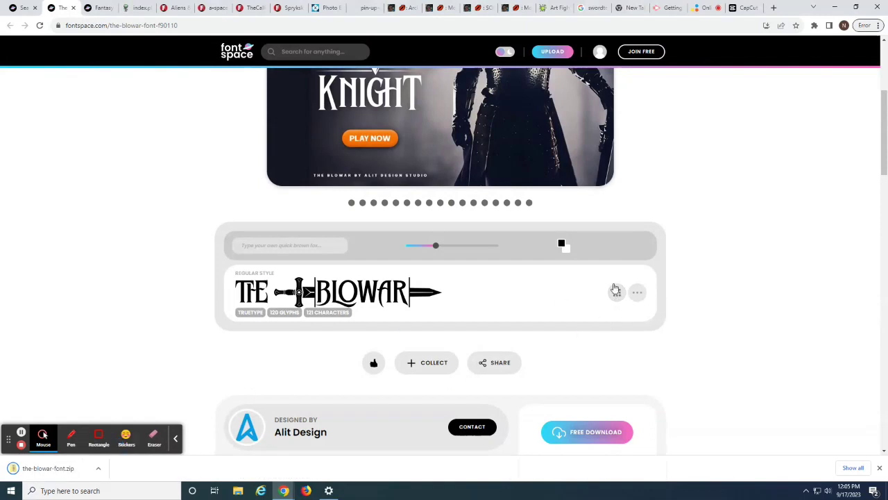
Step: Copy the sword hilt glyph from the Private Use Area of The Blowar's character map
left_click(616, 291)
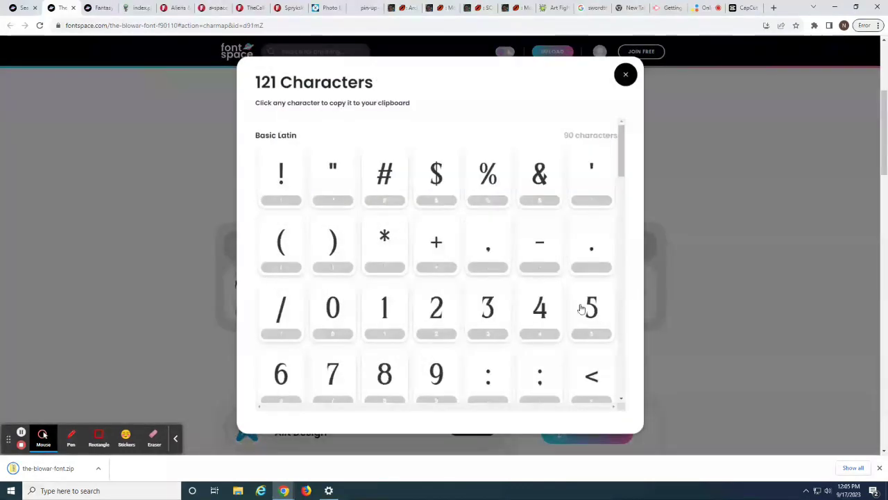
left_click(621, 154)
left_click_drag(622, 179, 621, 386)
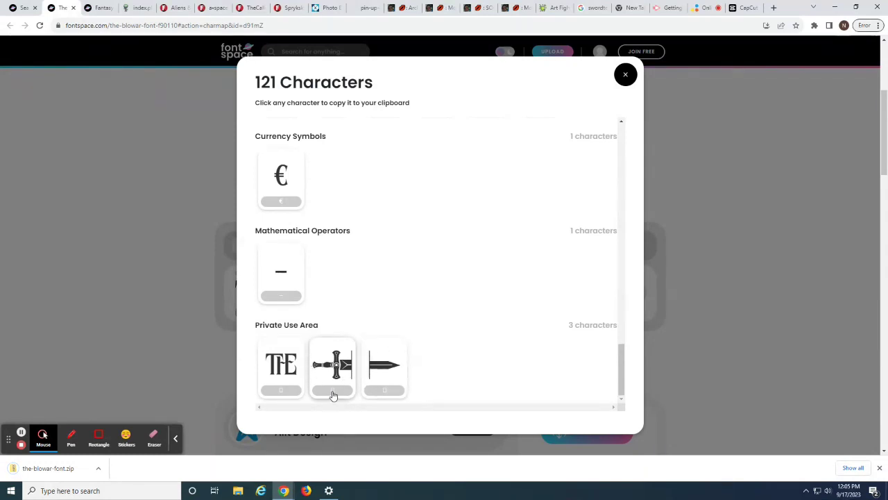
left_click(331, 382)
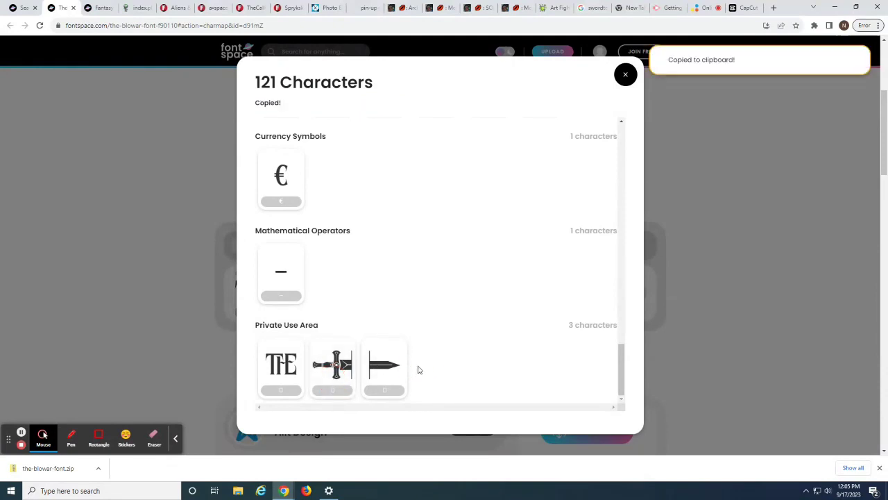
Step: Extract the TheBlowarRegular-d91mZ font file from the downloaded archive into the Downloads folder and return to the browser
left_click(7, 471)
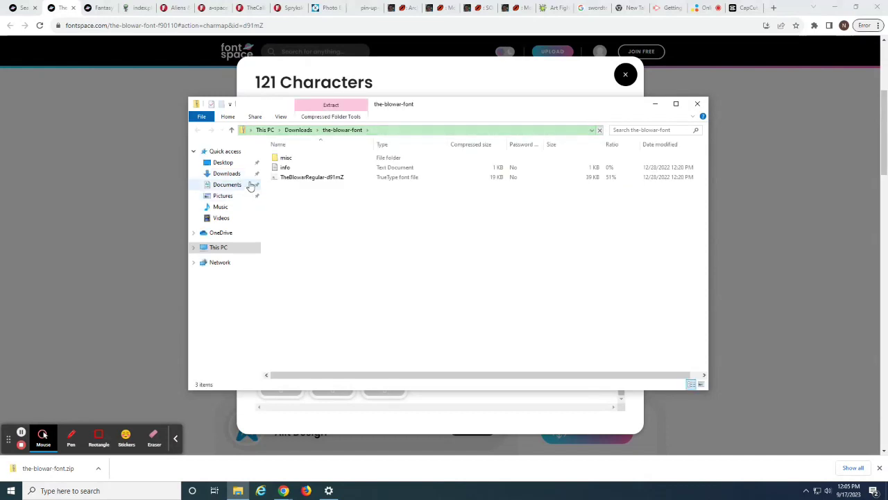
left_click(233, 174)
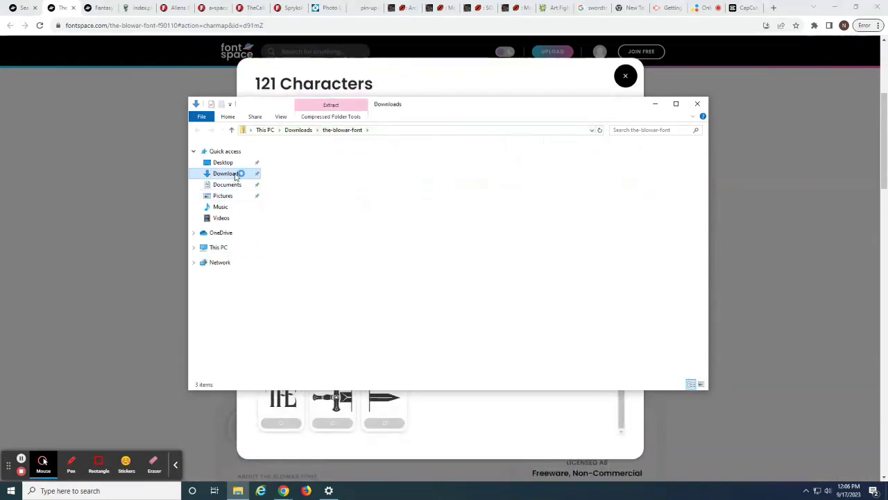
double_click(364, 176)
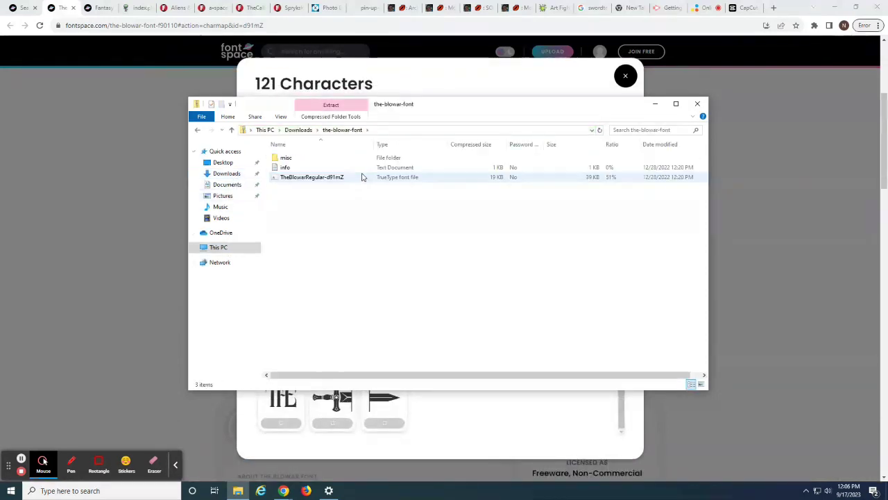
left_click(316, 179)
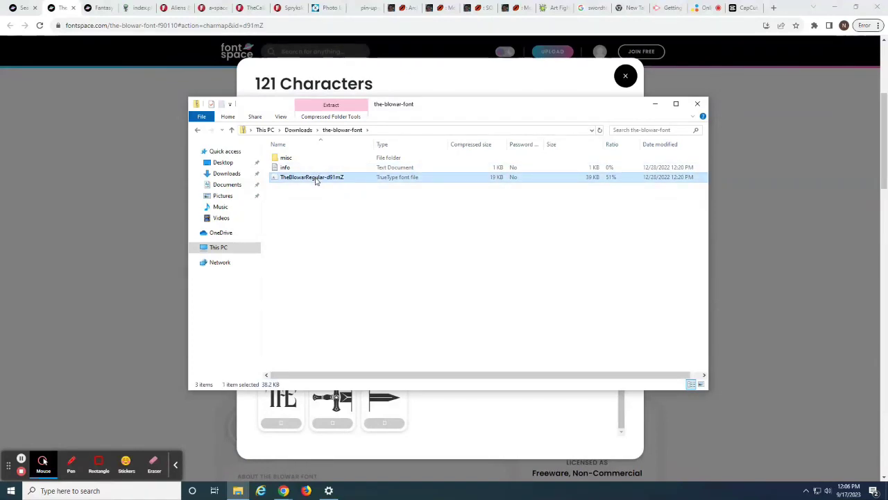
left_click_drag(316, 180, 229, 176)
left_click(422, 96)
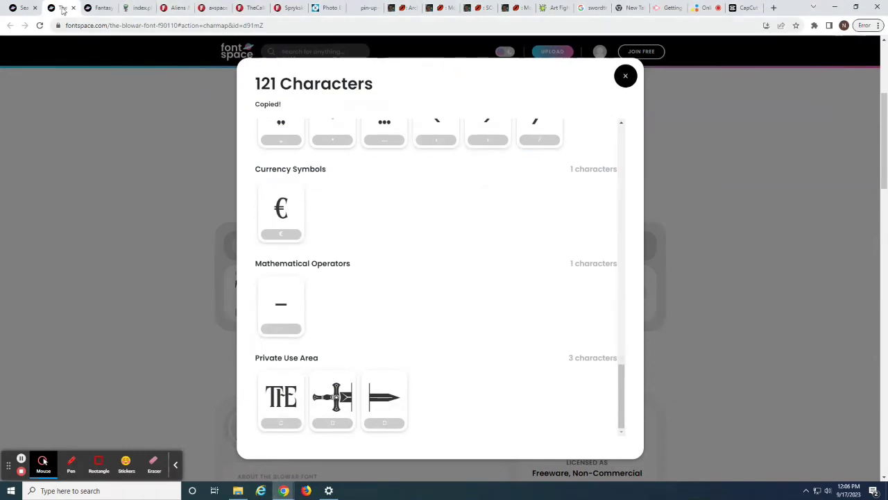
Step: Close the Fantasy clipart 2 font page and switch back to Pixlr
left_click(92, 4)
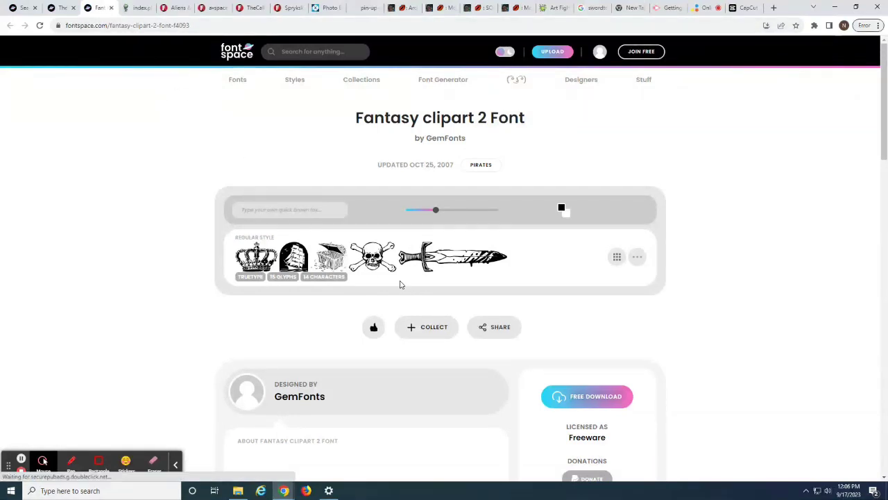
left_click(111, 8)
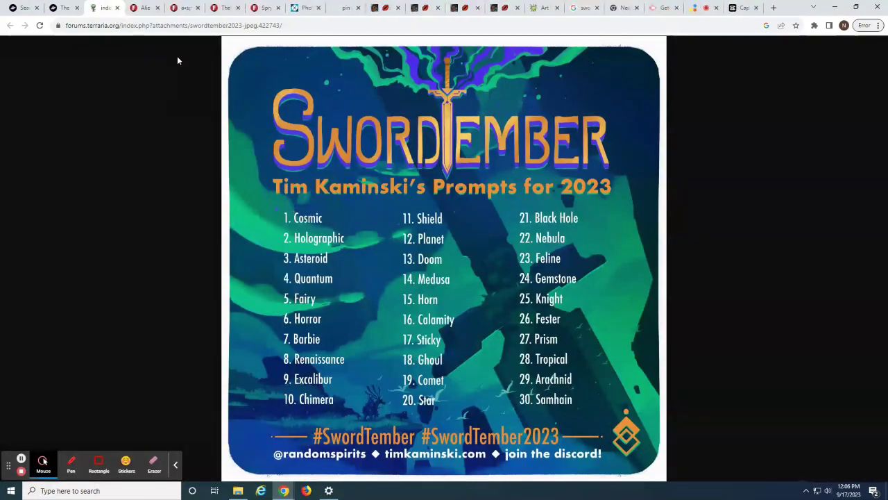
left_click(298, 7)
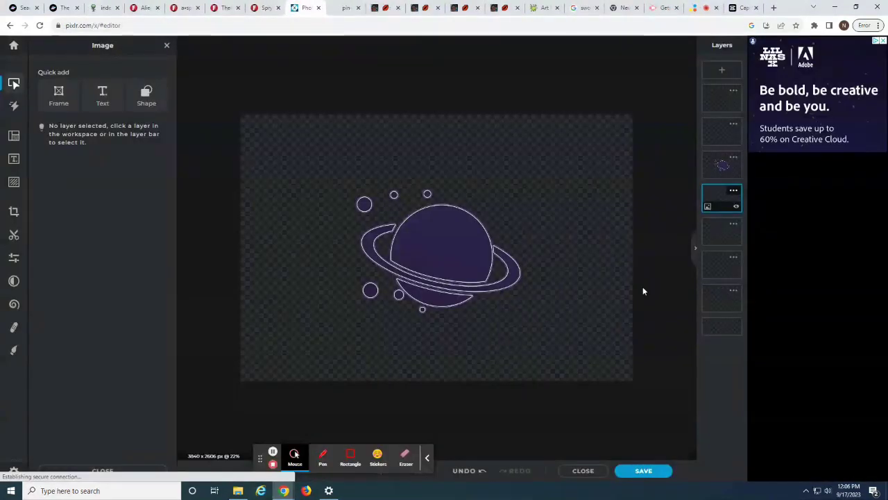
Step: Add a text layer and replace its placeholder text with the copied sword hilt glyph
left_click(104, 111)
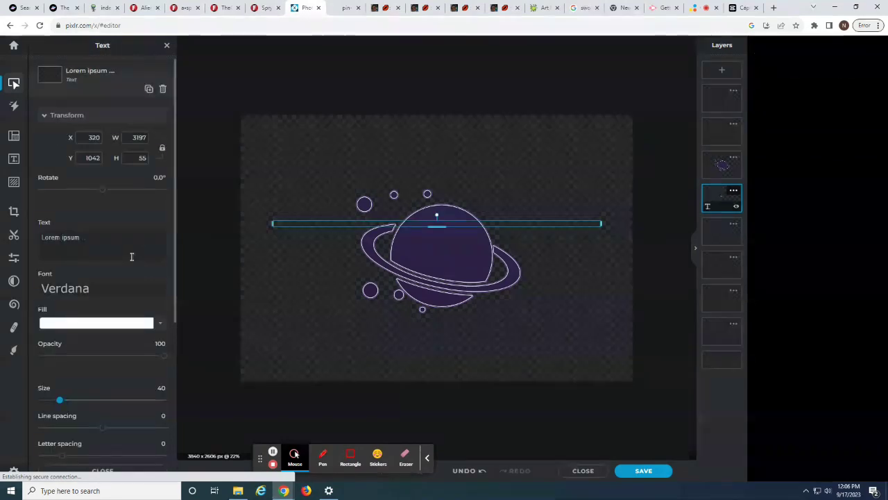
double_click(74, 239)
left_click_drag(75, 239, 42, 238)
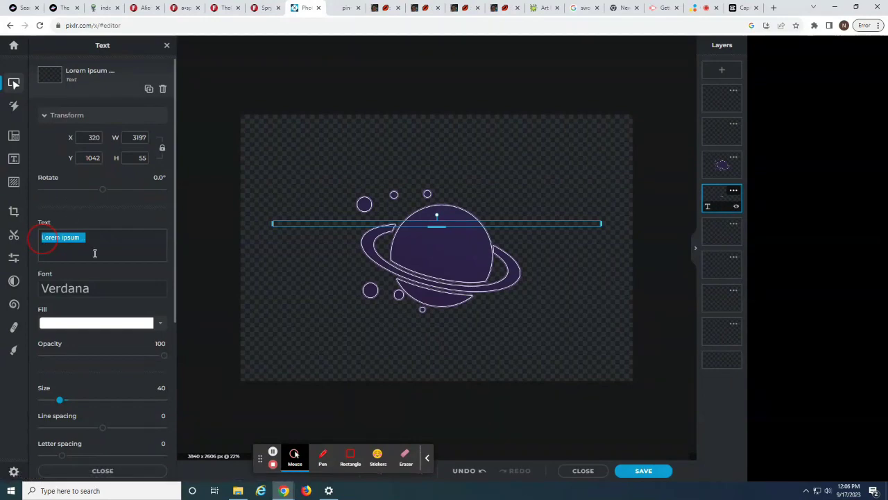
type("I")
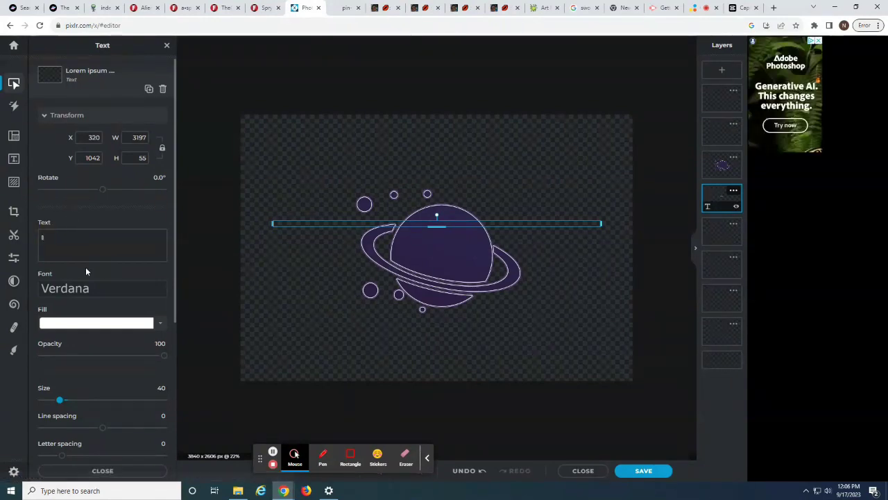
Step: Load TheBlowarRegular-d91mZ from Downloads as a local font, apply it to the glyph text layer, and narrow its box to about 401 px
left_click(90, 293)
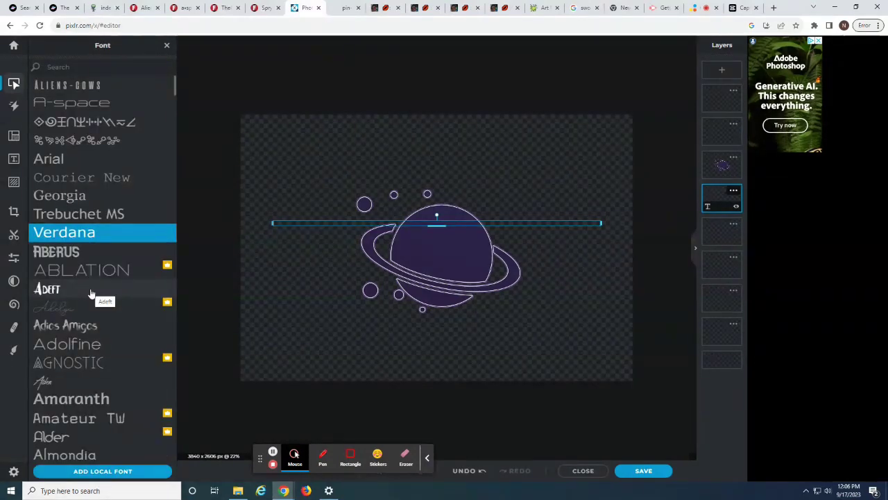
left_click(133, 472)
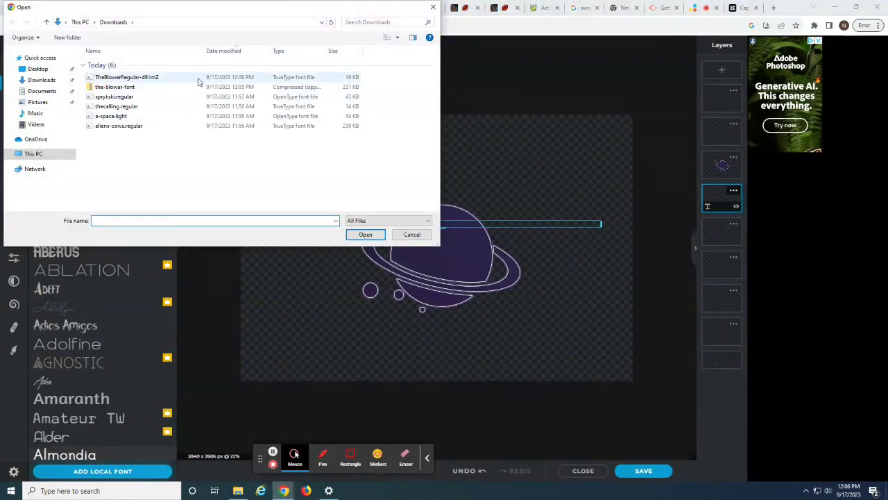
double_click(197, 79)
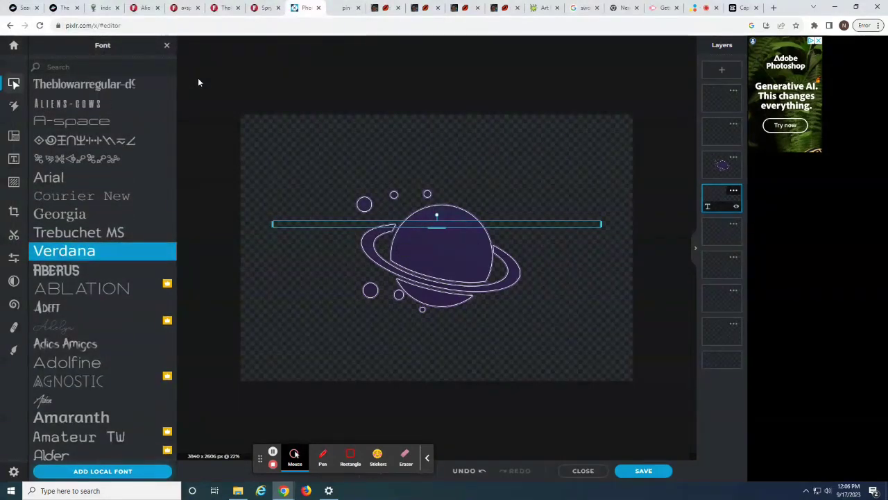
left_click(107, 84)
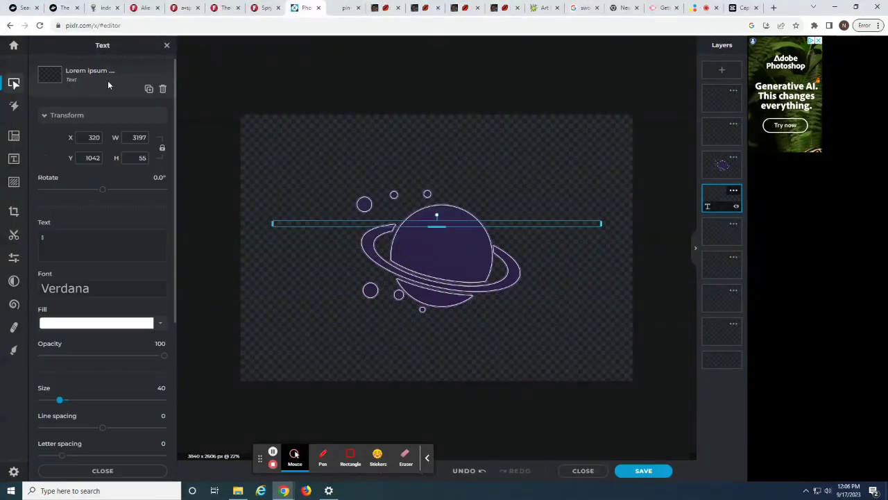
left_click_drag(600, 223, 315, 224)
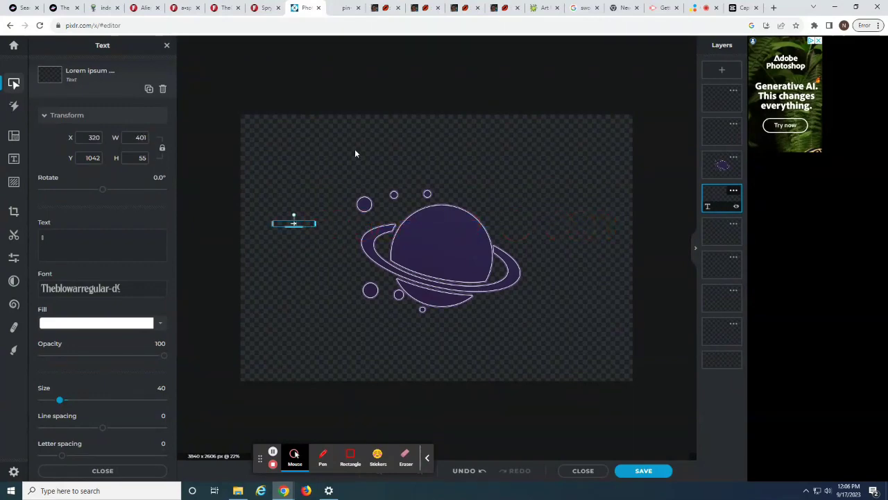
Step: Close the four open Tumblr artwork tabs
left_click(387, 7)
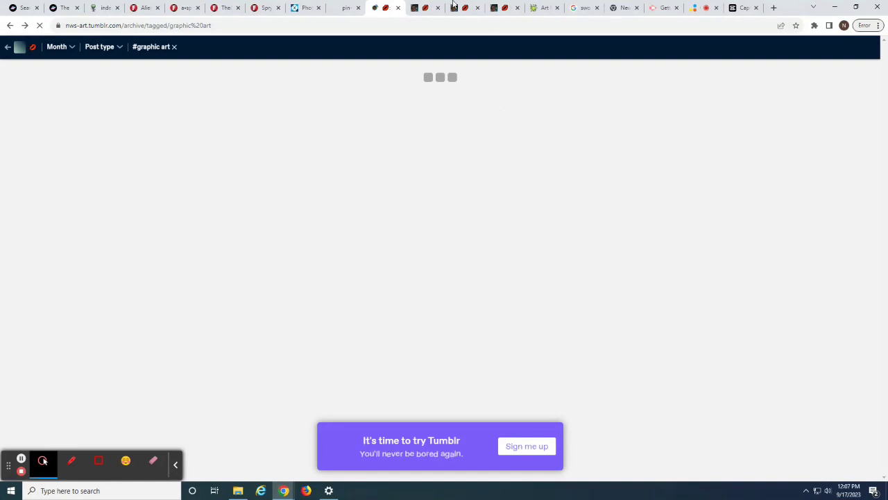
left_click(399, 8)
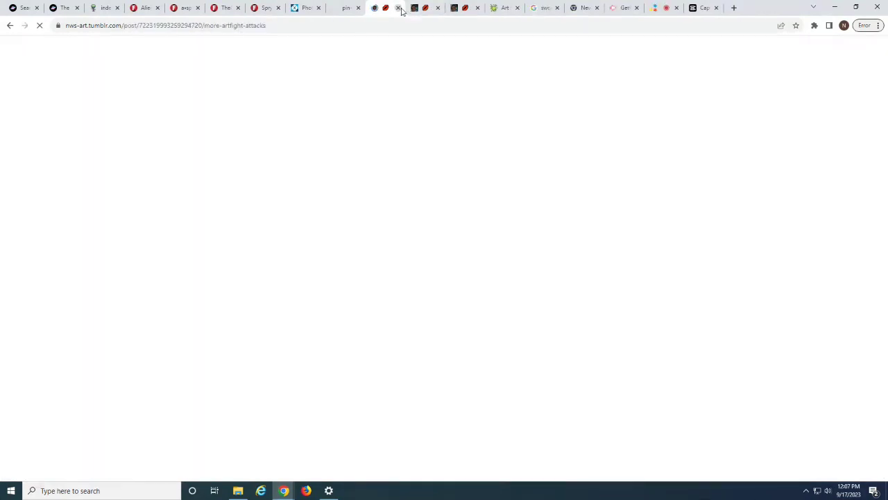
left_click(399, 8)
left_click(399, 7)
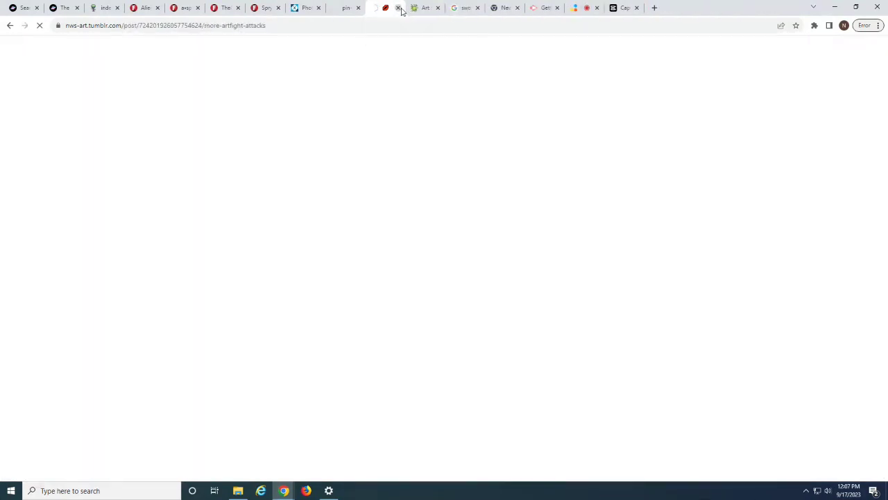
left_click(399, 7)
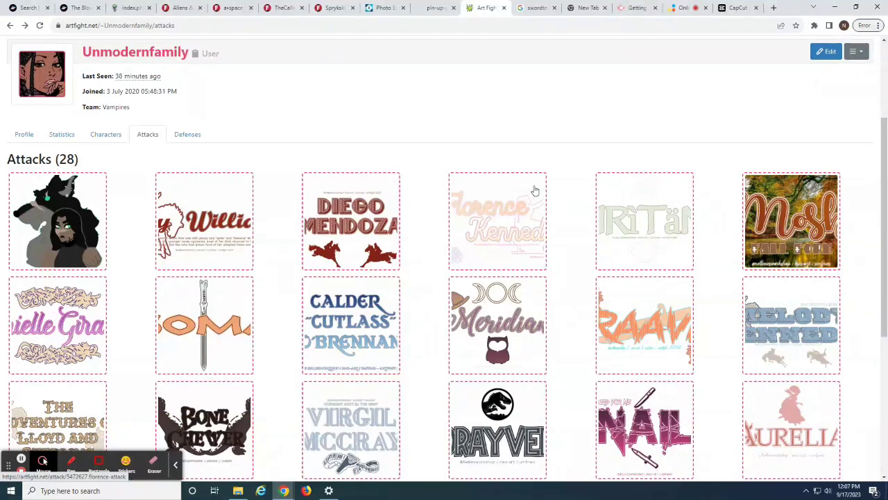
Step: Open the Florence attack on Art Fight, examine its lettering and outlined motifs as a logo reference, and return to Pixlr
scroll(281, 253, "down", 1)
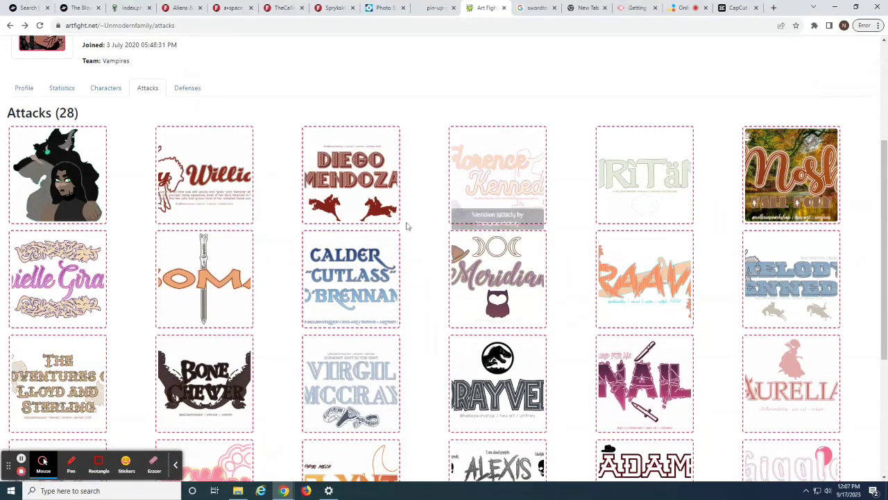
left_click(513, 175)
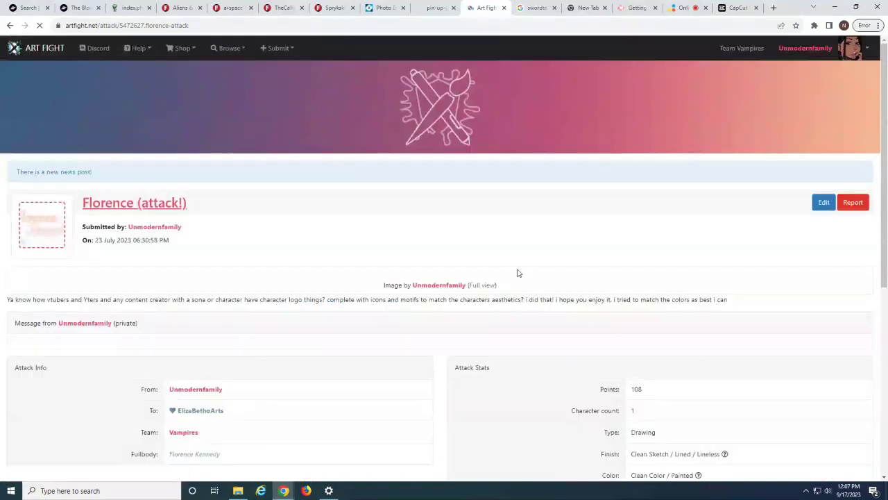
scroll(505, 298, "down", 4)
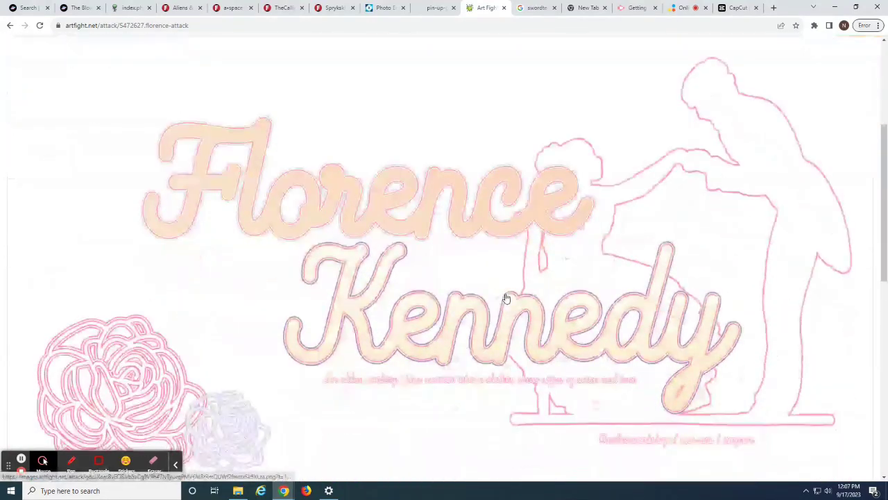
scroll(611, 286, "up", 1)
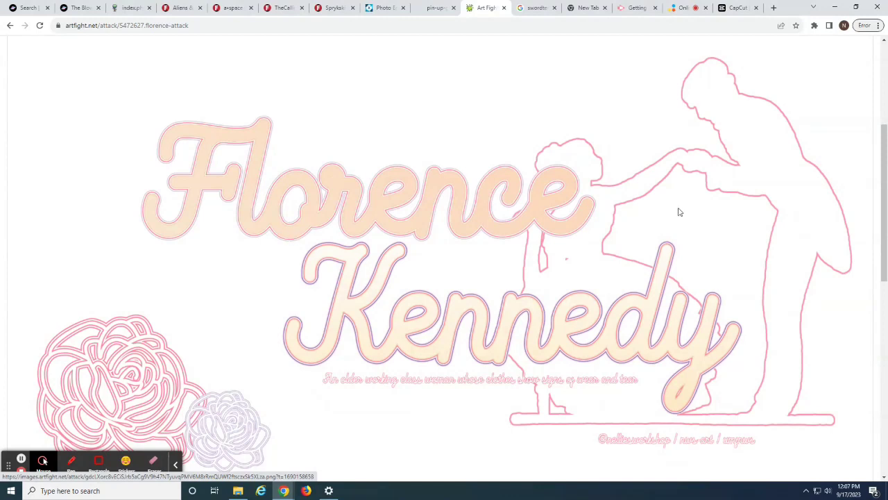
scroll(640, 294, "down", 1)
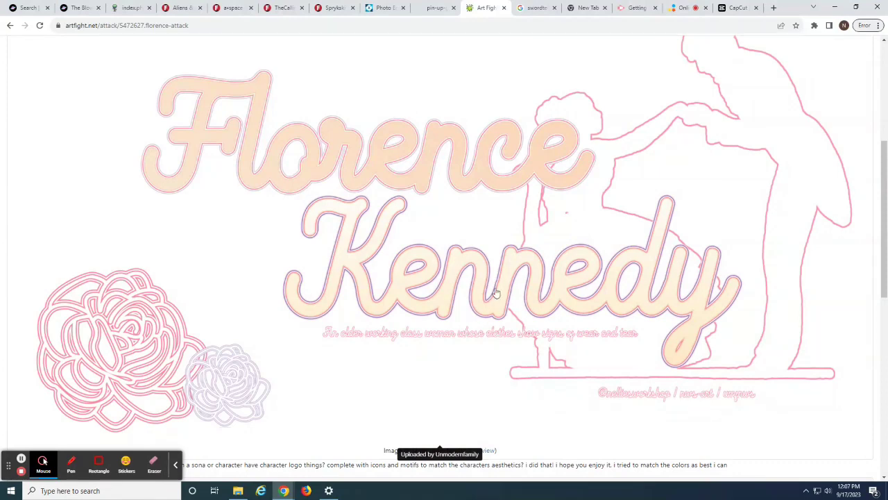
left_click(283, 5)
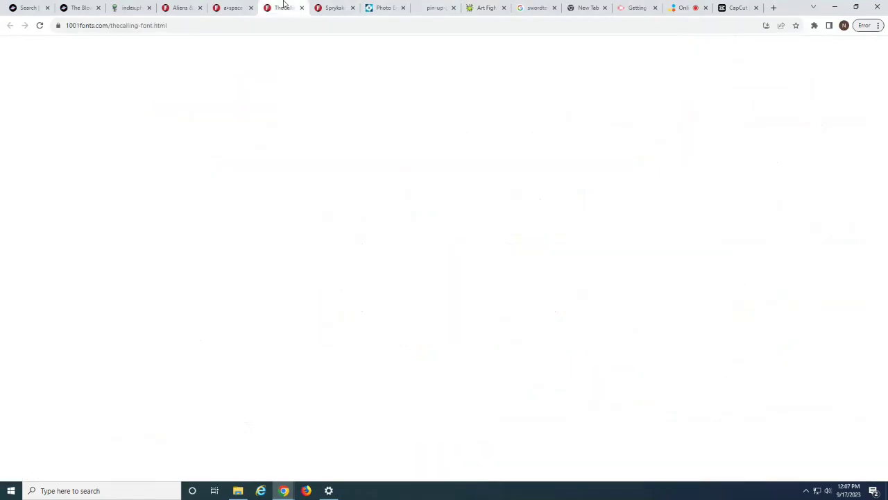
left_click(378, 8)
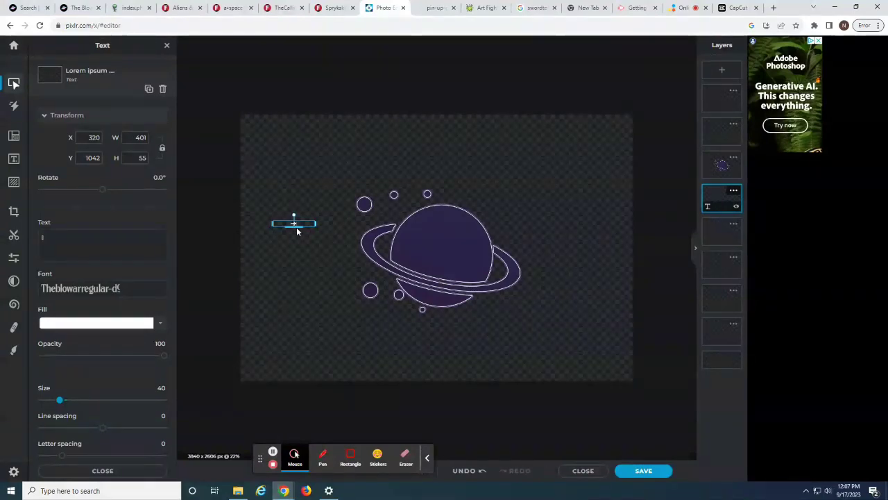
Step: Enlarge the sword hilt to about size 658, rotate it about 36.7°, and place it at the planet's upper-left edge
left_click_drag(295, 226, 324, 298)
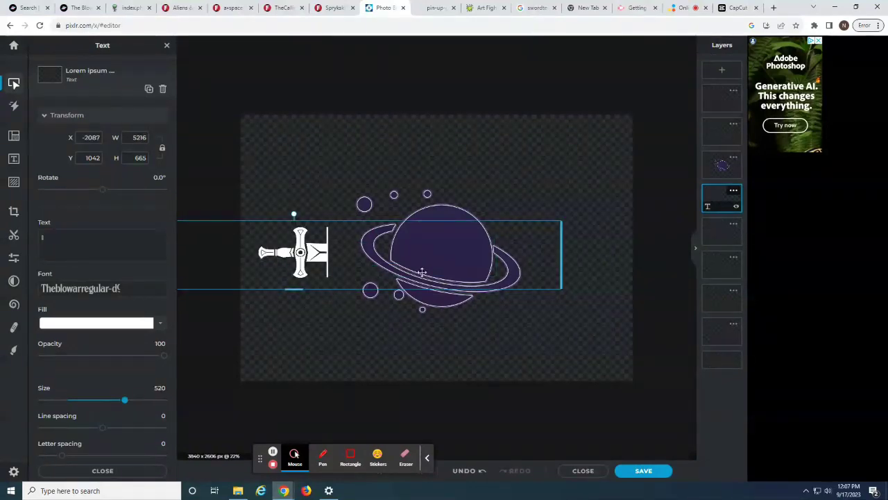
left_click_drag(302, 243, 524, 206)
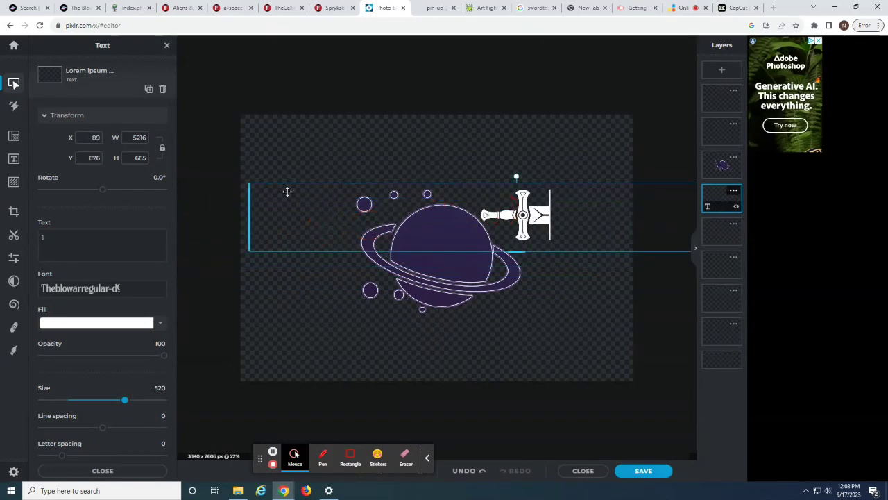
left_click_drag(250, 200, 575, 215)
left_click_drag(631, 218, 257, 193)
left_click_drag(305, 150, 336, 160)
left_click_drag(311, 192, 380, 210)
mouse_move(352, 243)
left_mouse_down()
mouse_move(323, 262)
mouse_move(341, 253)
left_mouse_up()
mouse_move(389, 215)
left_mouse_down()
mouse_move(389, 201)
mouse_move(397, 211)
left_mouse_up()
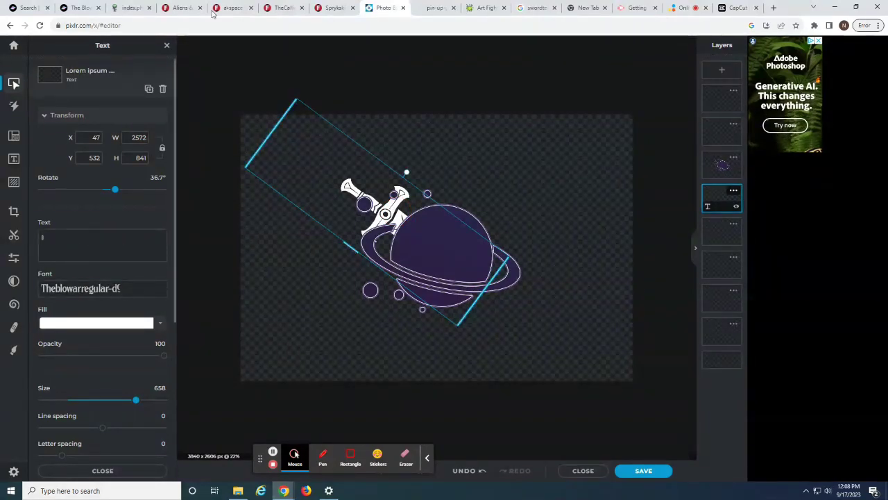
Step: Copy the sword blade glyph from The Blowar's character map on FontSpace and add it after the hilt in Pixlr's text layer
left_click(281, 8)
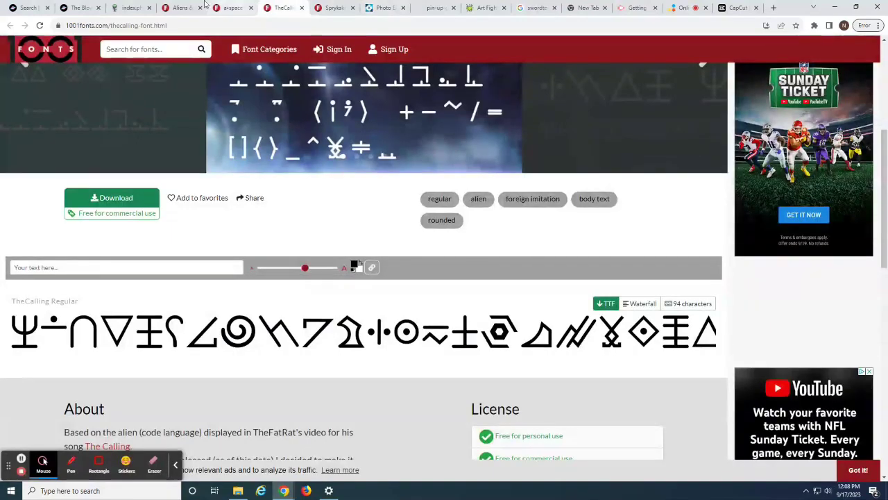
left_click(131, 7)
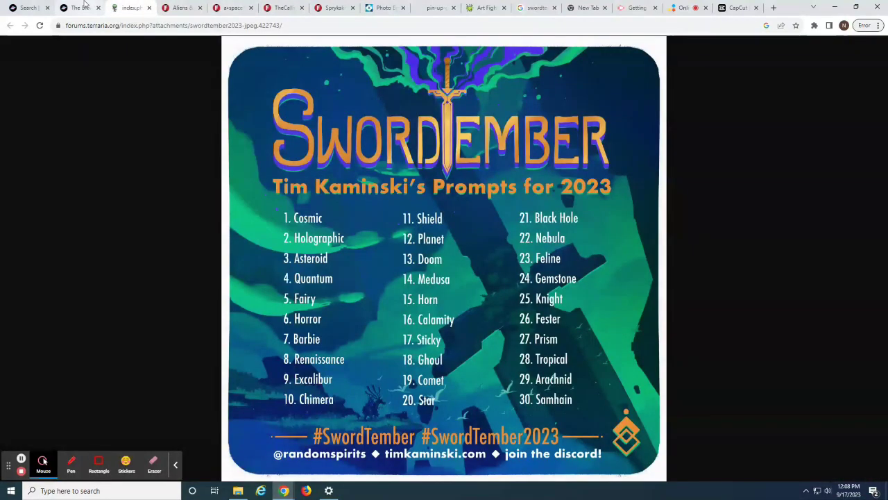
left_click(82, 8)
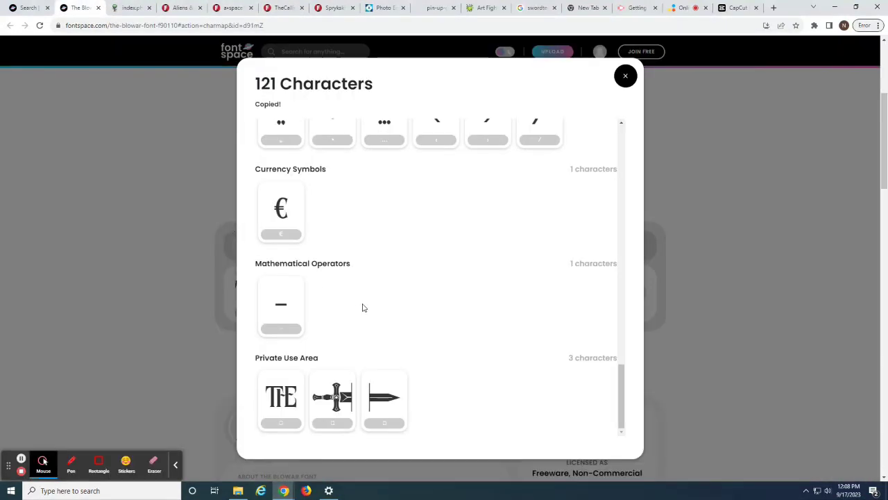
left_click(383, 418)
left_click(386, 8)
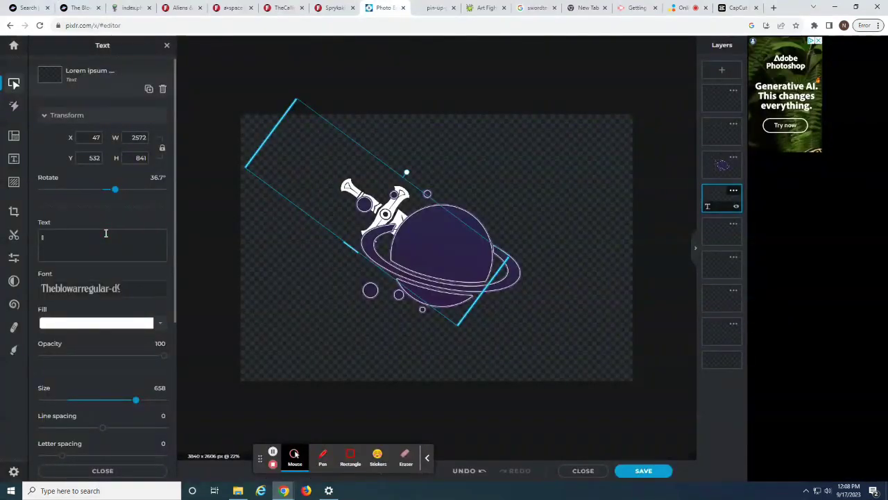
key("ctrl+v")
Step: Remove excess spacing between hilt and blade, widen the text box to about 3289 px, and move the sword to about X 446, Y 508
left_click_drag(329, 195, 401, 220)
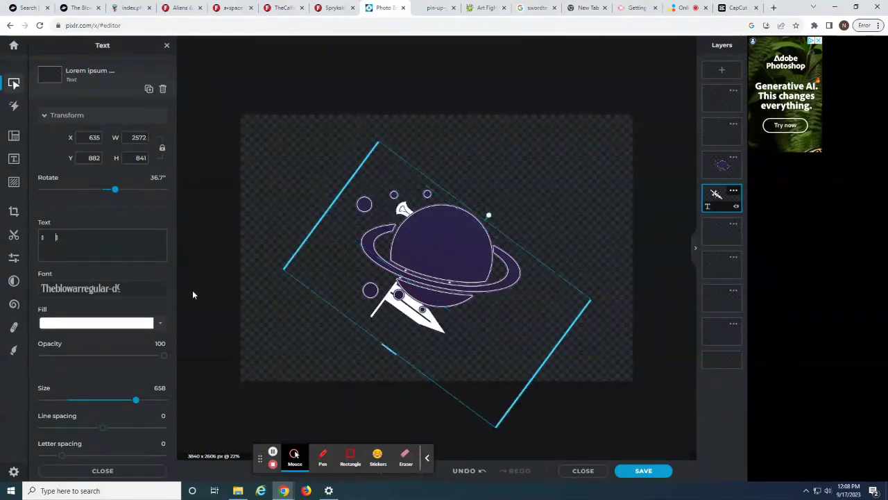
key("BackSpace")
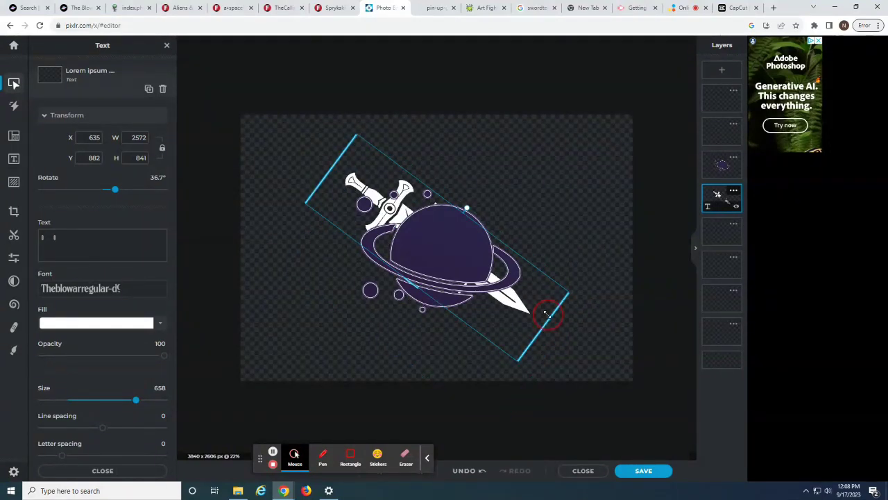
left_click_drag(547, 315, 569, 269)
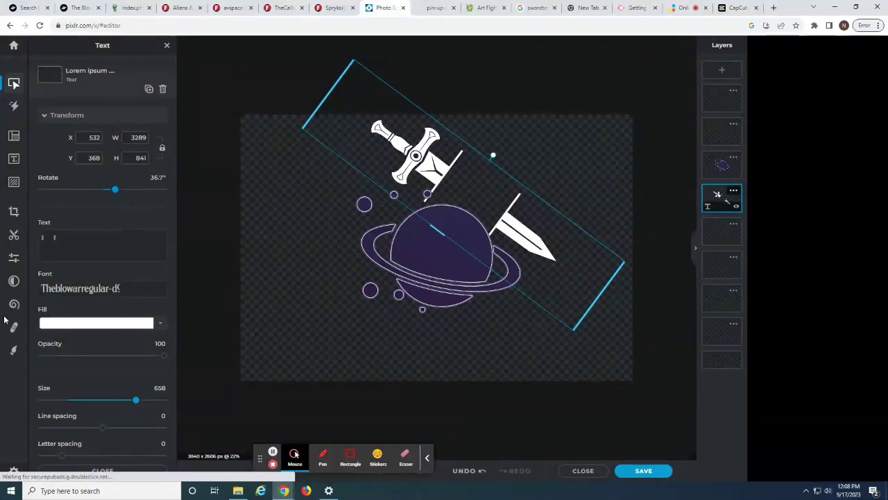
left_click_drag(476, 190, 467, 204)
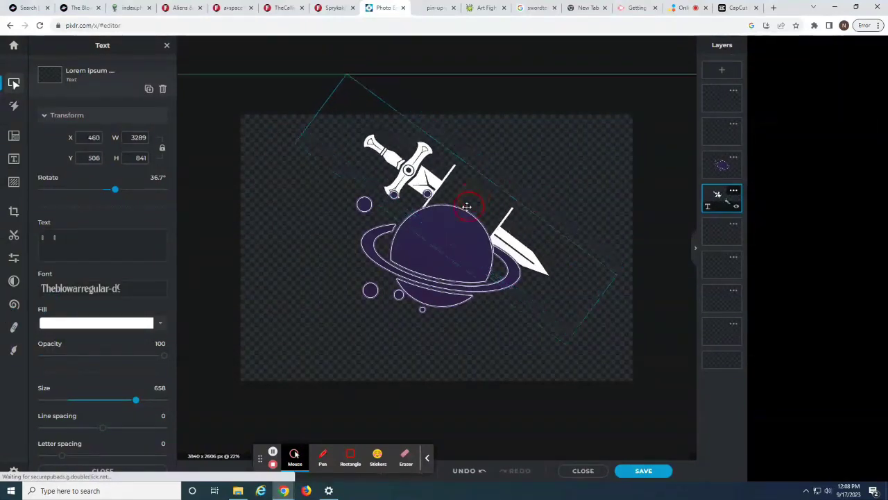
Step: Give the sword text the gray-to-blue-to-black linear gradient preset and delete its middle blue color stop
left_click(77, 324)
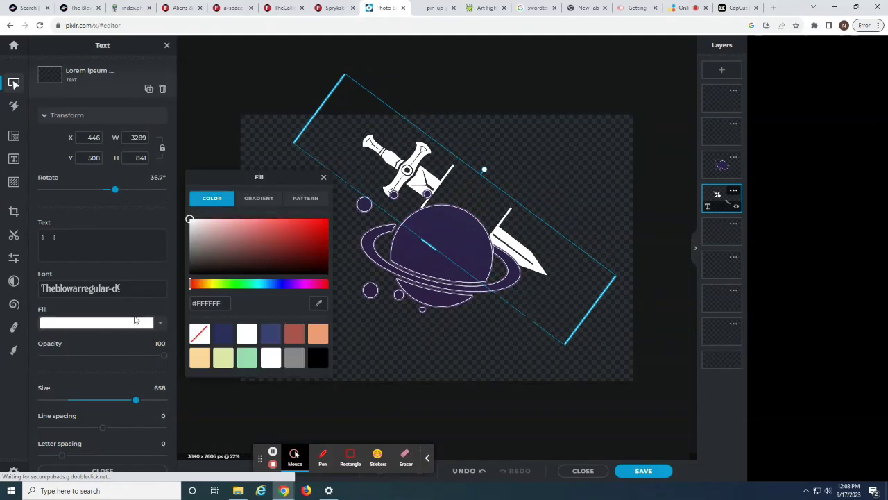
left_click(259, 199)
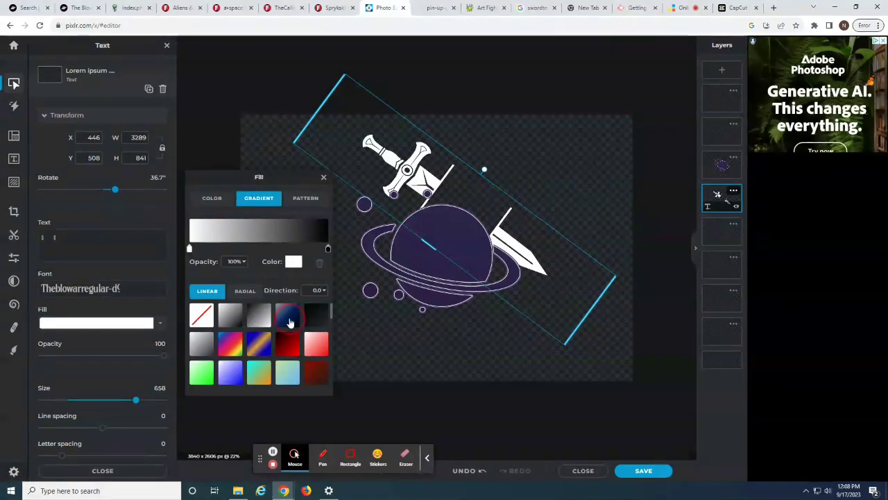
left_click(288, 319)
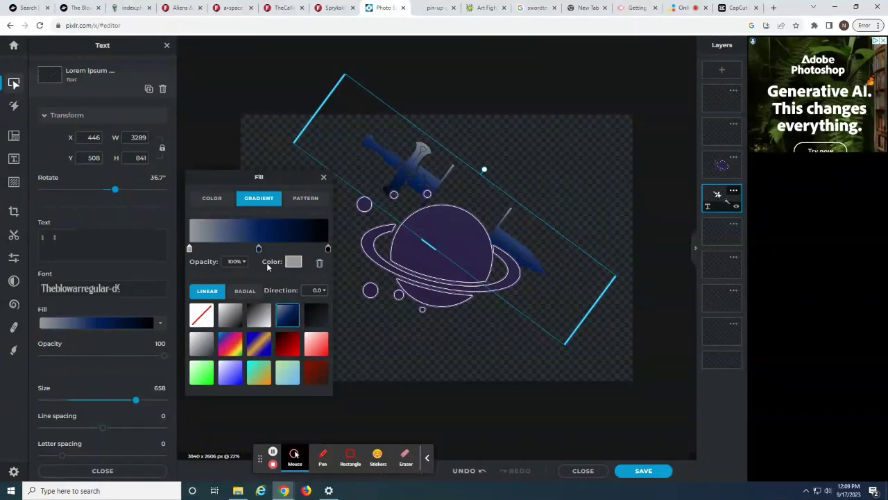
left_click(258, 248)
left_click(318, 262)
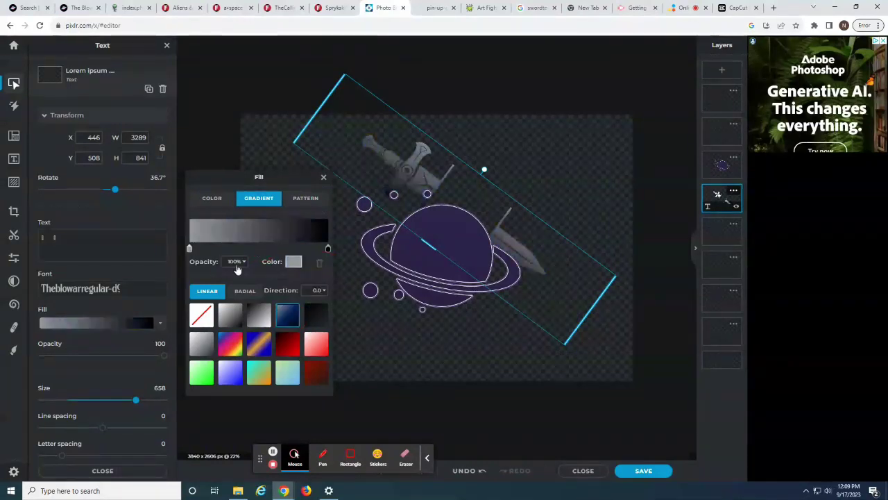
Step: Set the gradient's starting color stop to dark purple #2C244B by sampling the planet
left_click(293, 262)
left_click_drag(446, 181, 694, 185)
left_click(594, 342)
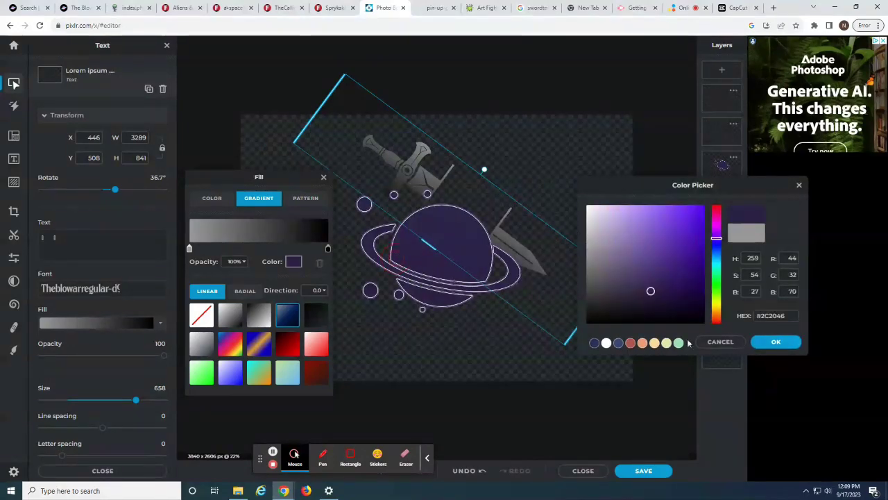
left_click(775, 342)
left_click(293, 264)
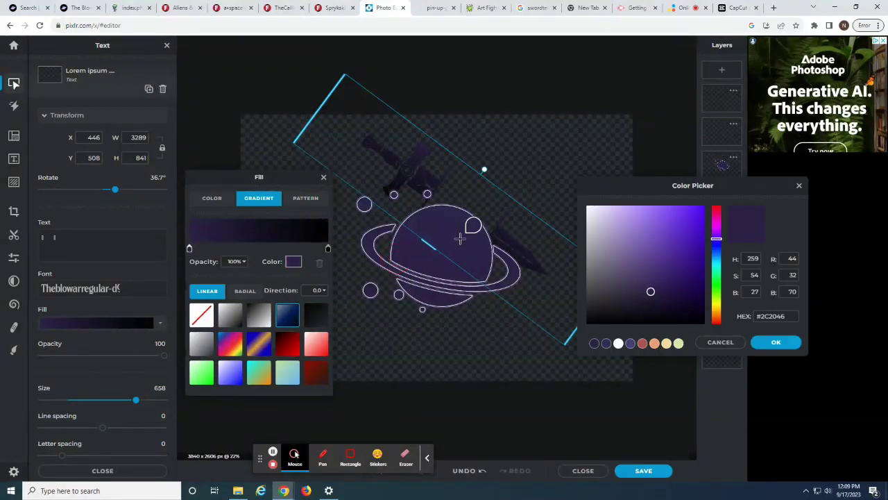
left_click(477, 222)
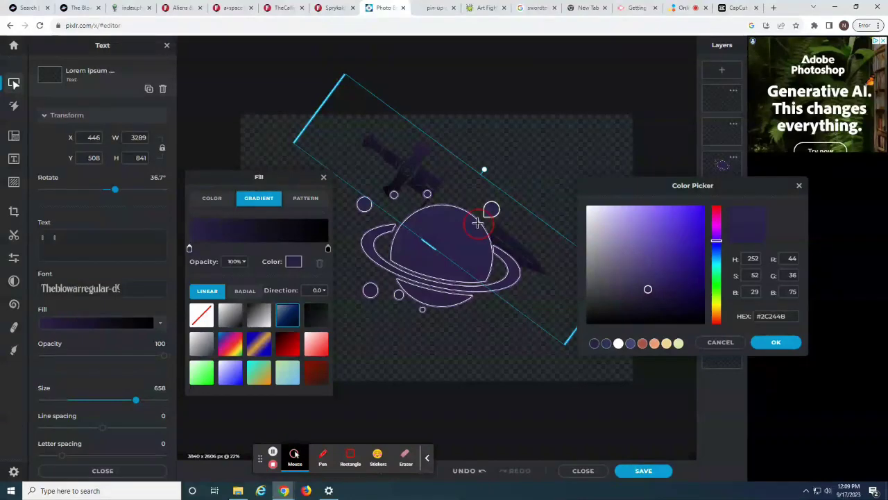
left_click(766, 341)
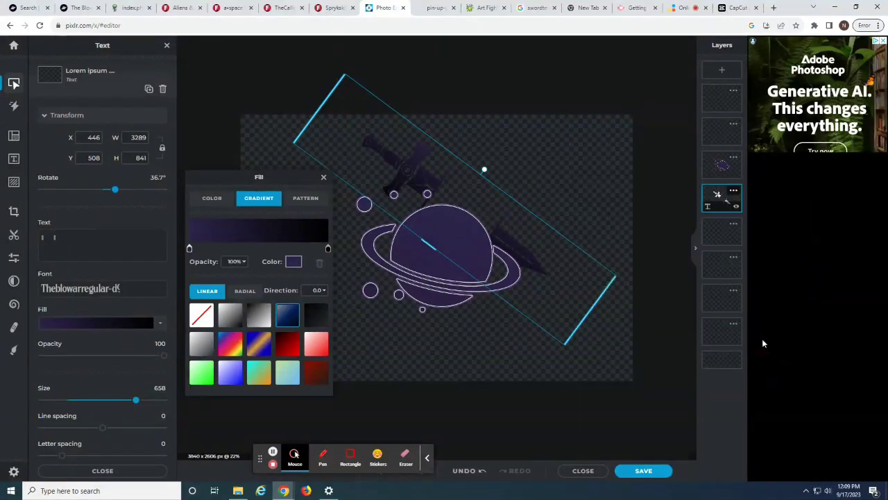
Step: Set the sword gradient's ending color stop to #2C2046 by sampling the planet, and change the gradient direction to 263.7
left_click(295, 263)
left_click(396, 257)
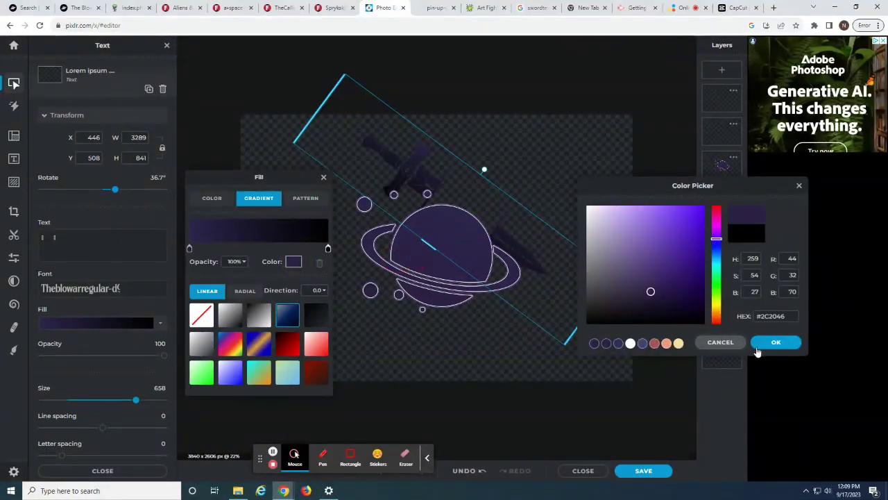
left_click(770, 343)
mouse_move(312, 298)
left_mouse_down()
mouse_move(290, 311)
mouse_move(302, 308)
left_mouse_up()
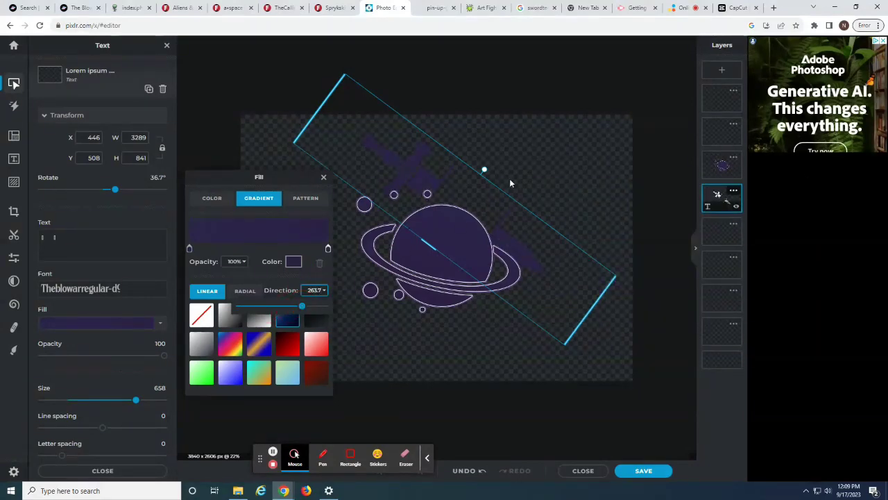
Step: Move the sword behind the planet to about X 207, Y 866, and give it a white #FFFFFF outline of size 10
left_click(547, 252)
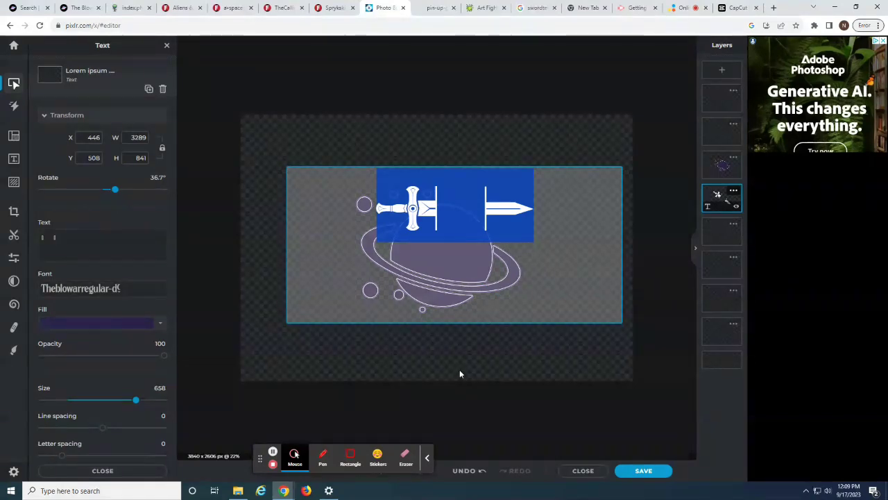
left_click_drag(529, 254, 496, 284)
scroll(132, 415, "down", 3)
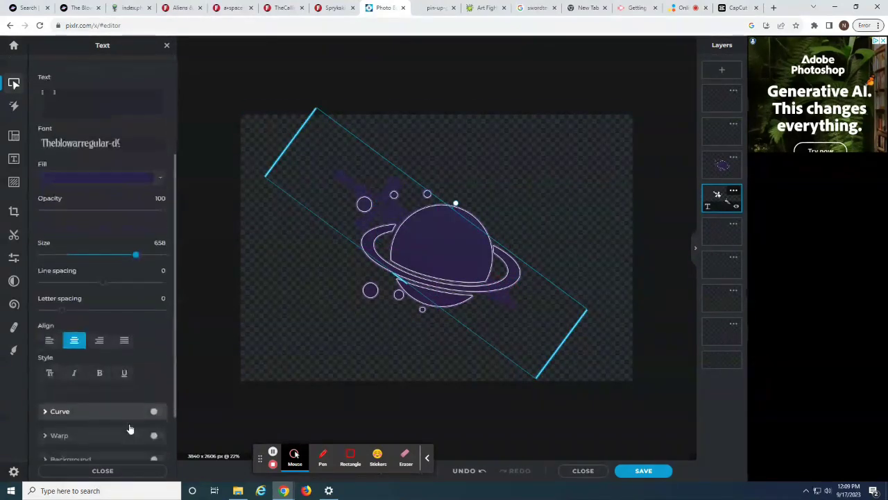
left_click(61, 418)
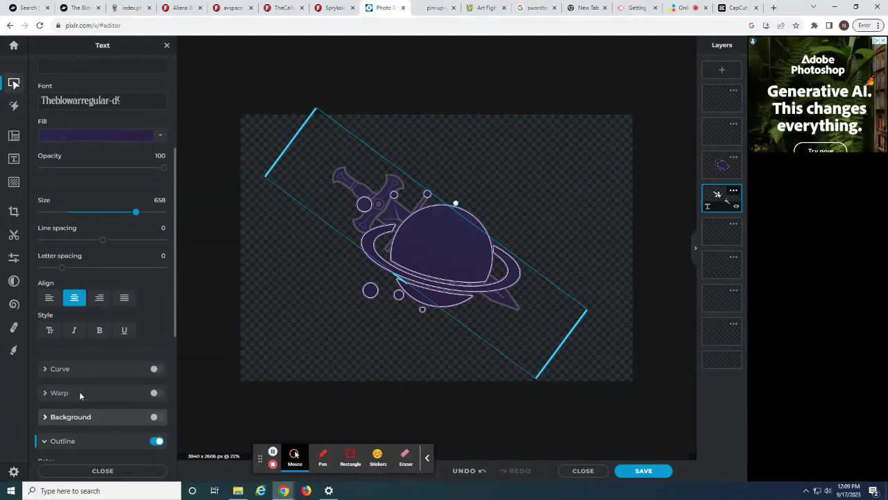
scroll(79, 391, "down", 1)
left_click(48, 402)
scroll(104, 313, "down", 4)
left_click(43, 233)
left_click_drag(35, 216, 2, 189)
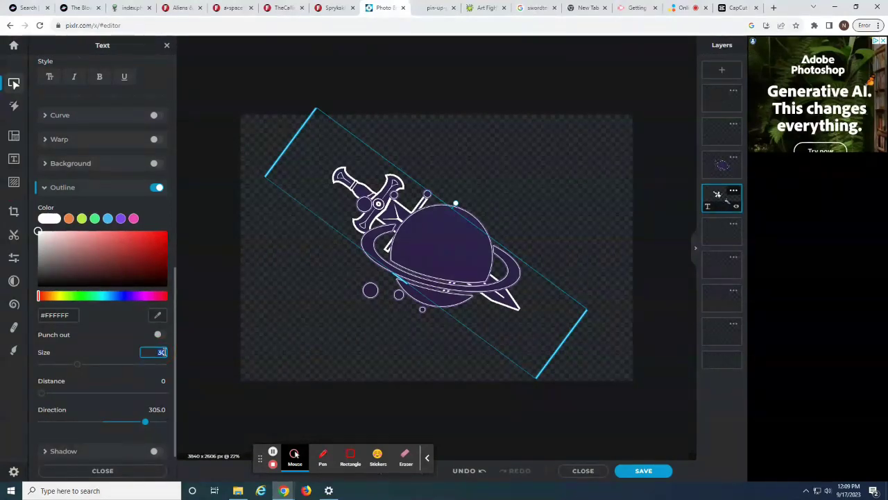
type("10")
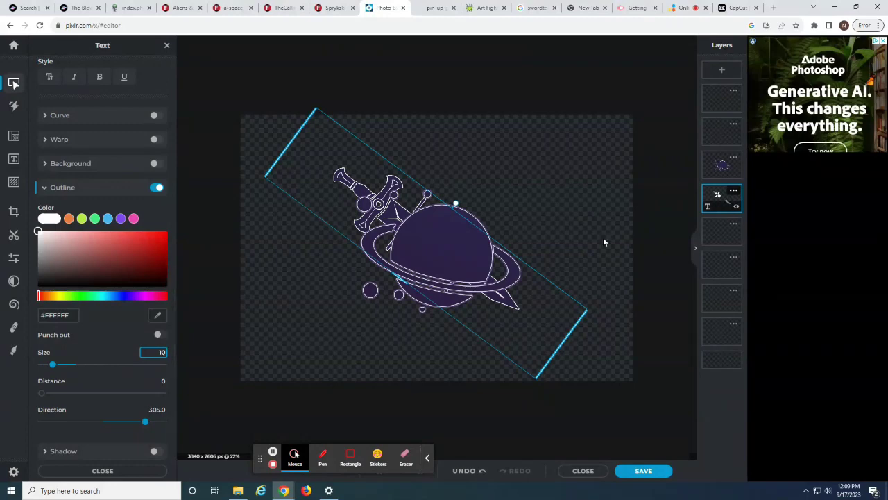
mouse_move(531, 322)
left_mouse_down()
mouse_move(515, 317)
mouse_move(537, 327)
left_mouse_up()
Step: Check the pin-up astronaut rocket reference image, and return to the logo's sword layer
left_click(435, 7)
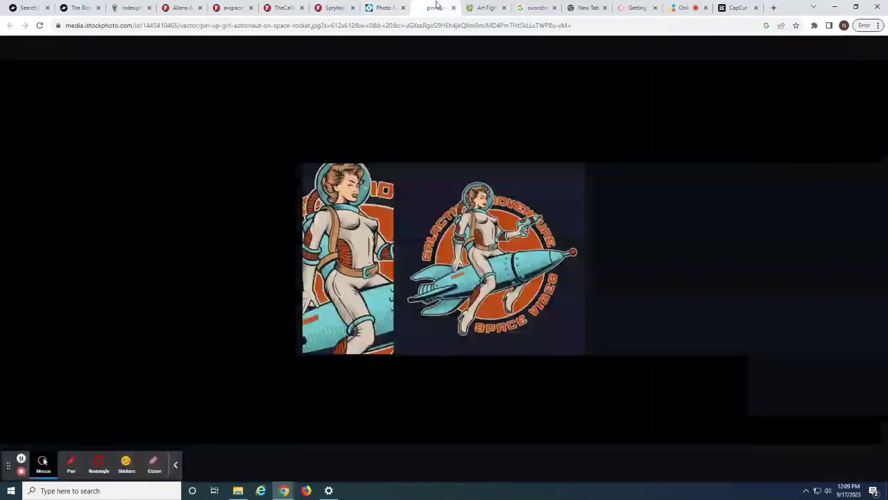
left_click(389, 7)
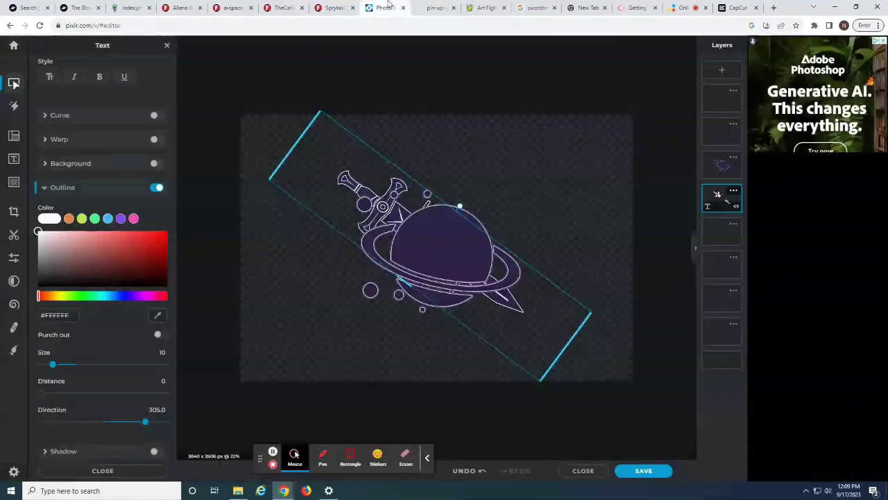
left_click(517, 321)
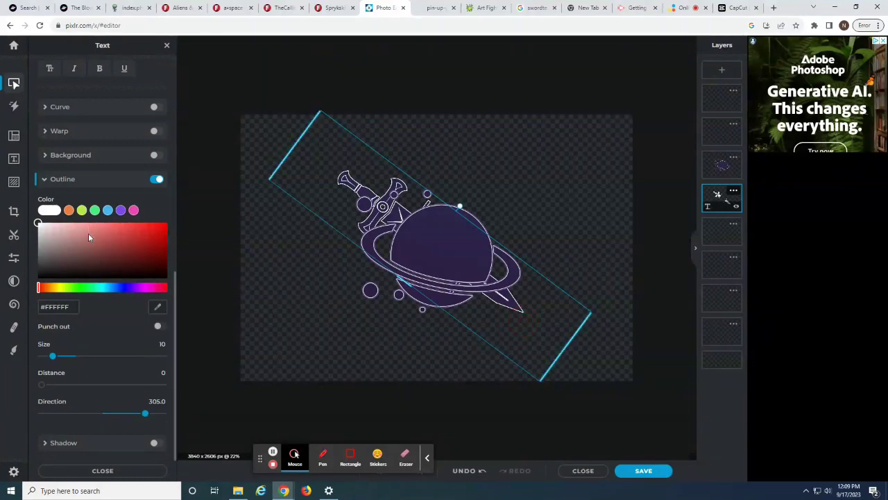
Step: Replace the sword's gradient fill with a solid yellow-orange color, #FFC05A
scroll(88, 234, "up", 10)
left_click(109, 326)
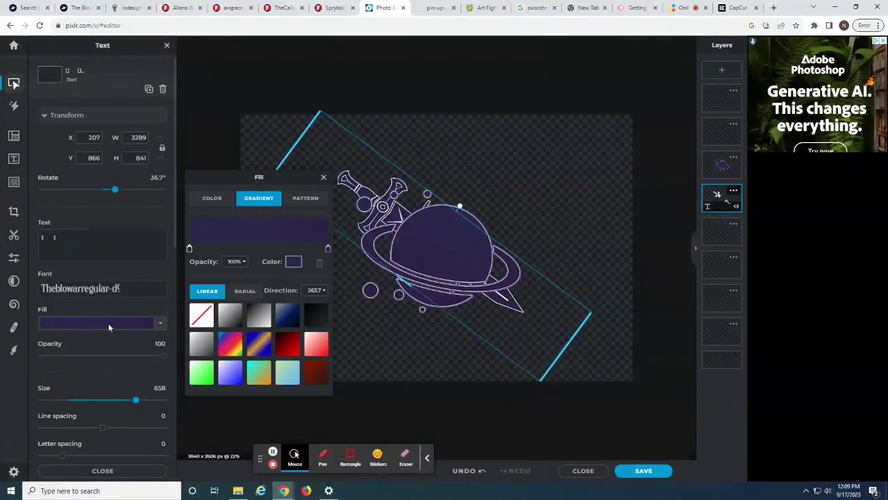
left_click(211, 198)
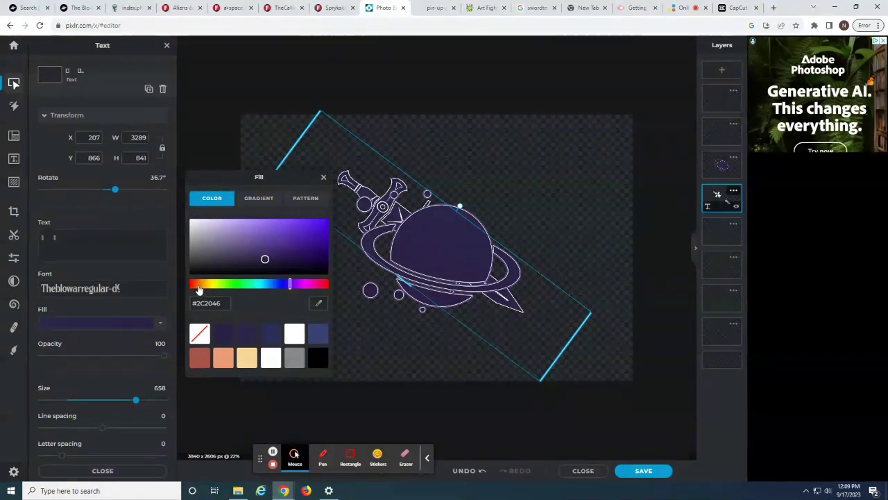
left_click(198, 288)
left_click(207, 285)
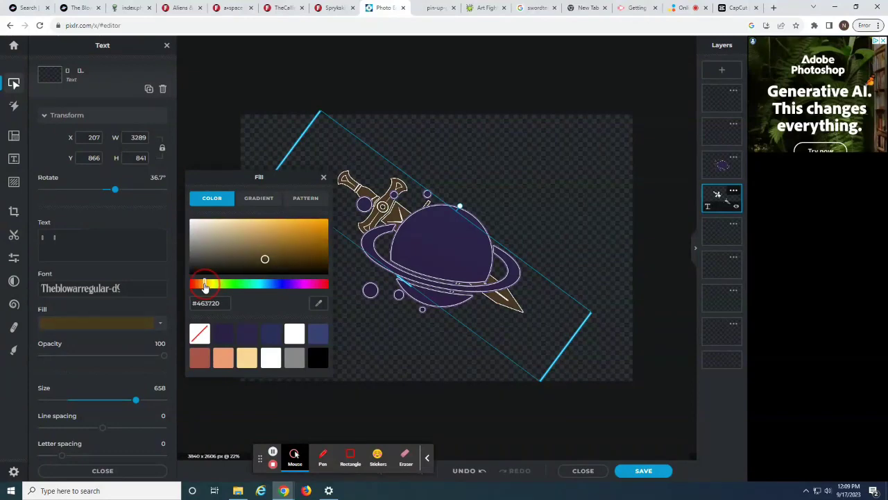
left_click(283, 218)
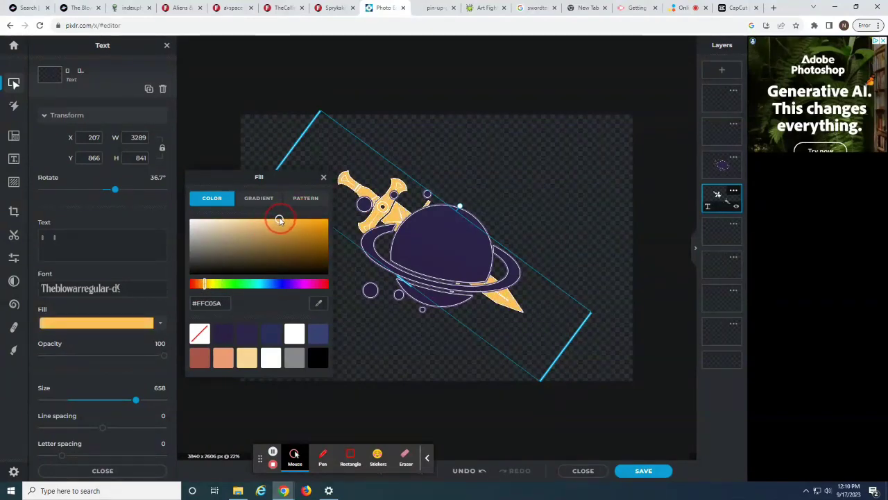
Step: Try green and orange fills on the sword, and settle on the golden yellow #F2B956
left_click(232, 284)
left_click_drag(232, 288, 227, 285)
left_click(258, 238)
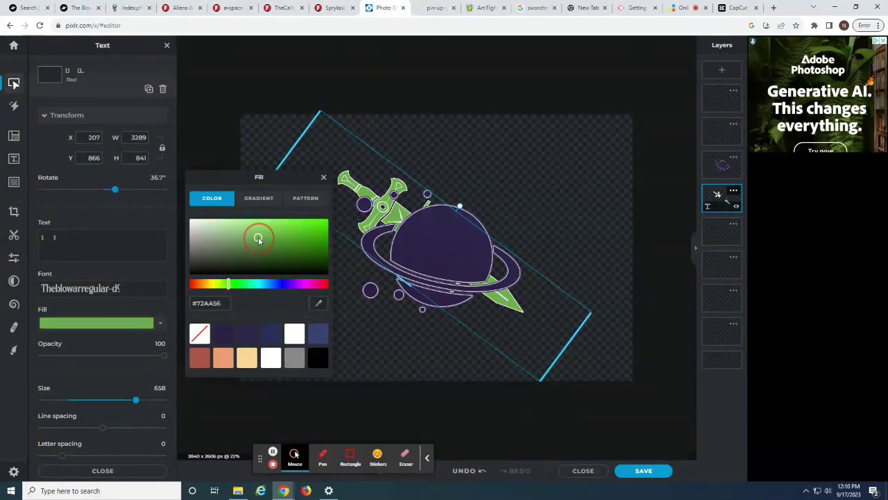
left_click_drag(248, 244, 278, 224)
left_click(198, 285)
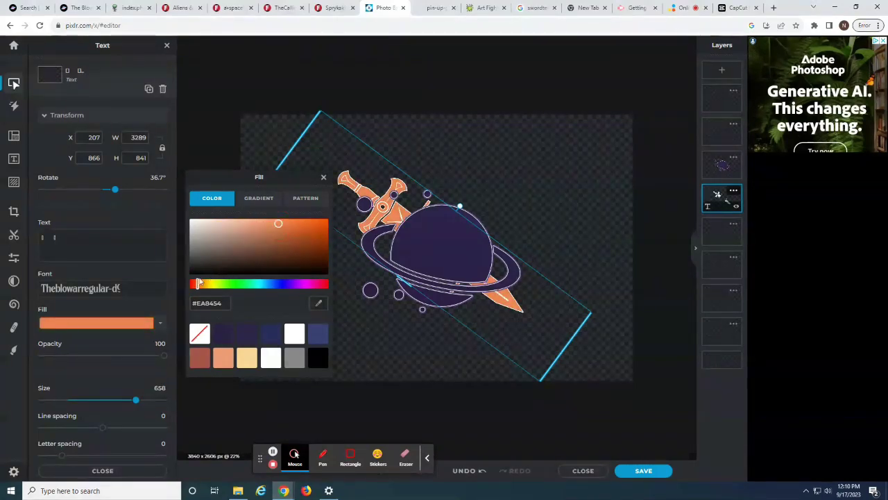
left_click_drag(200, 285, 204, 285)
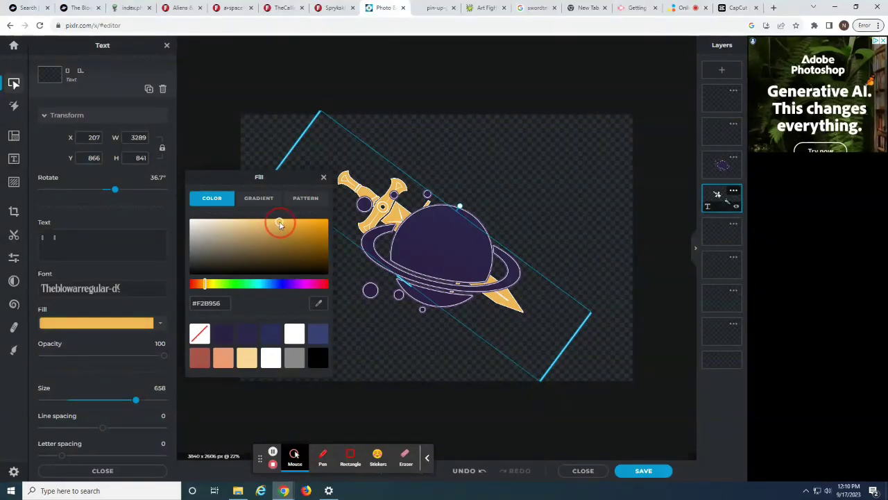
Step: Move the sword up to about X 456, Y 450, and duplicate its layer
left_click(516, 310)
left_click_drag(516, 311, 542, 268)
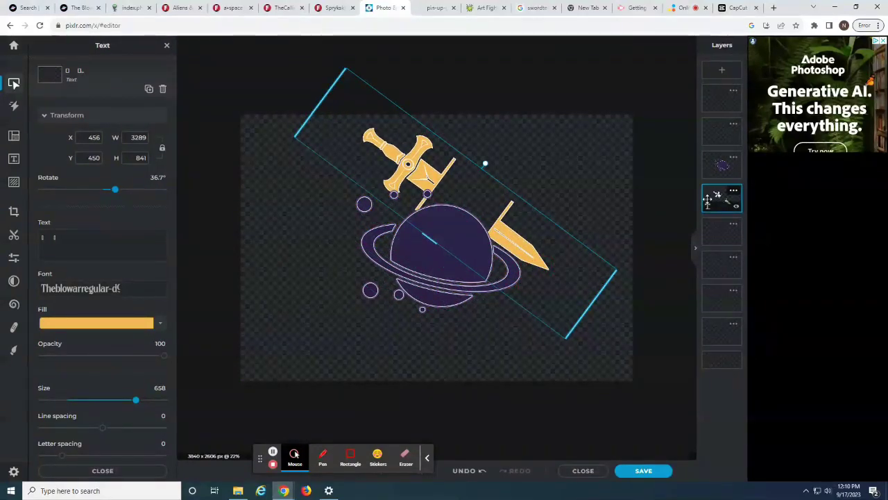
left_click(734, 191)
left_click(664, 342)
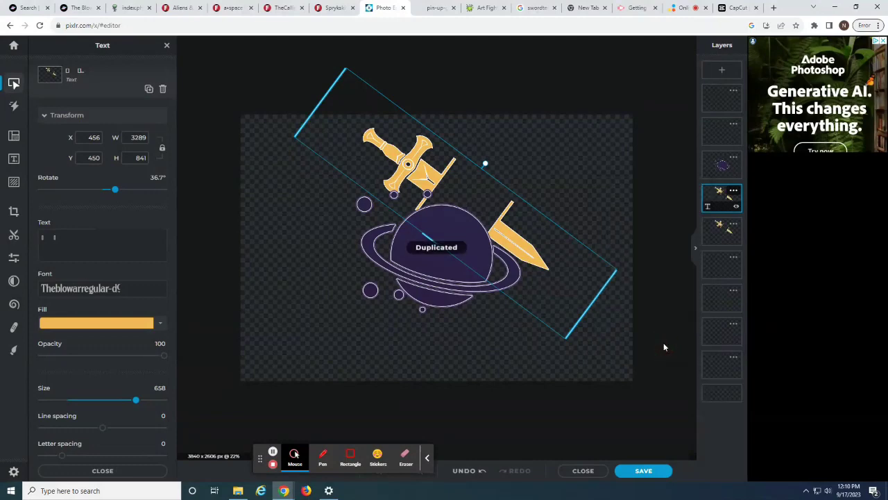
Step: Set the lower sword copy's outline to size 30 and color it light orange #F9AC60
left_click(718, 231)
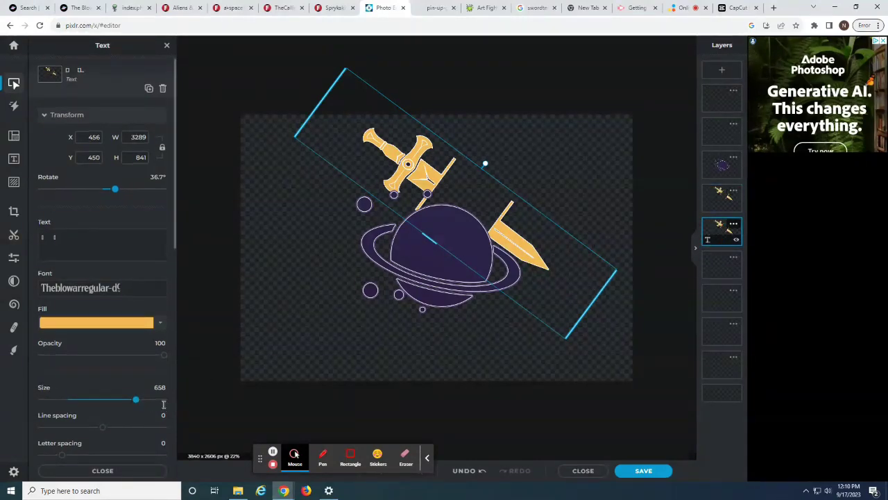
scroll(160, 409, "down", 10)
left_click(154, 344)
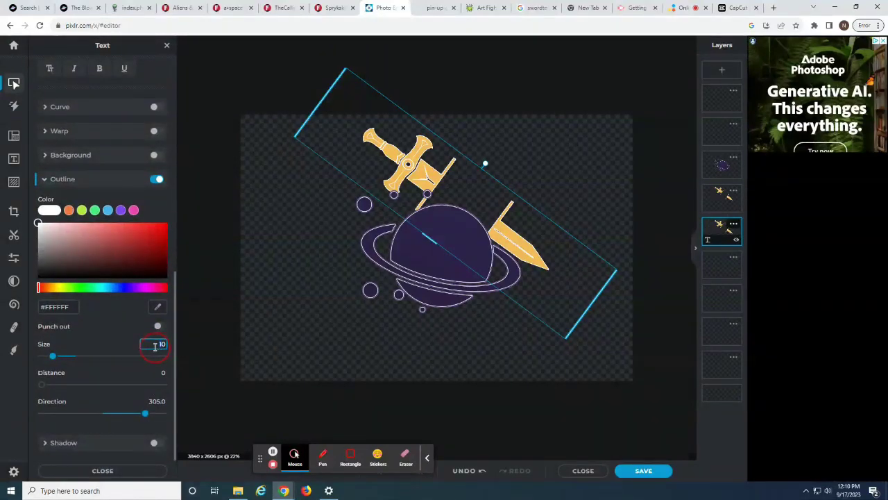
type("30")
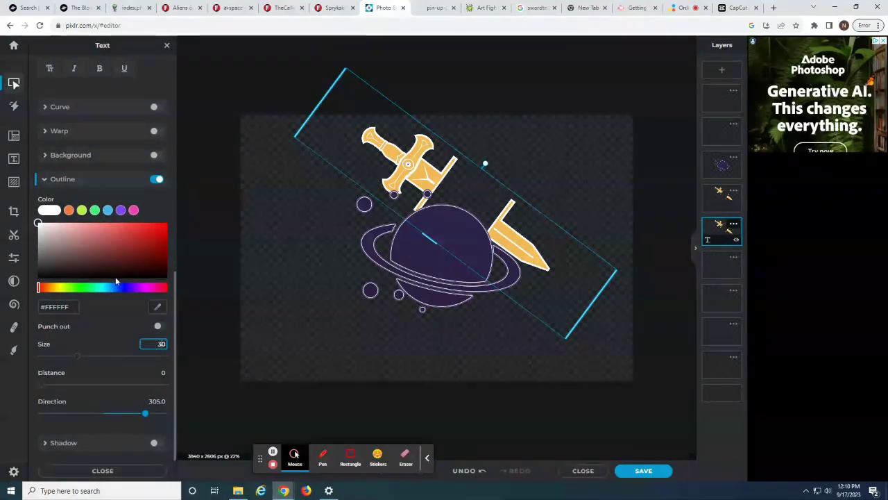
left_click(50, 287)
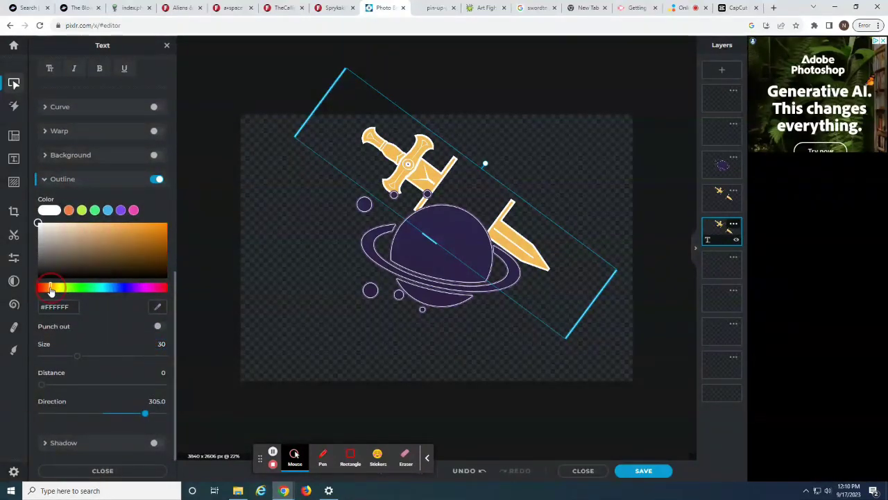
left_click(124, 236)
left_click(122, 232)
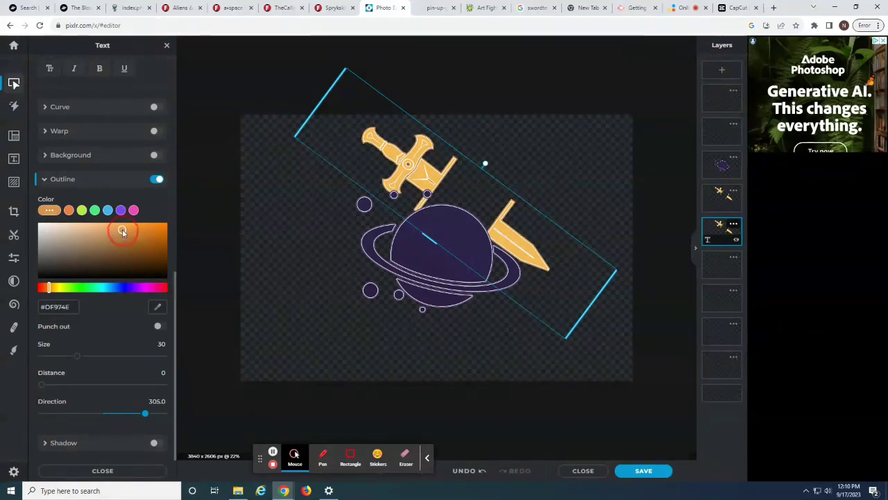
left_click_drag(122, 232, 118, 229)
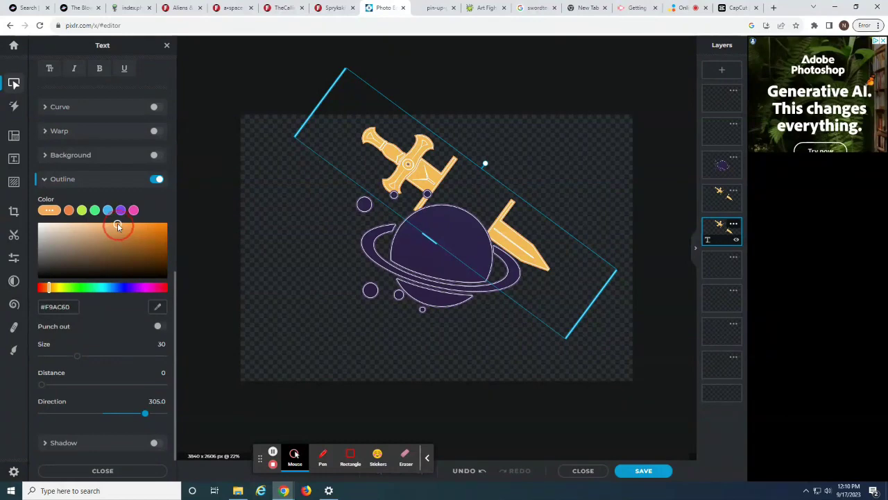
Step: Merge the upper sword layer with the copy beneath it, and hide the planet layer
left_click(723, 201)
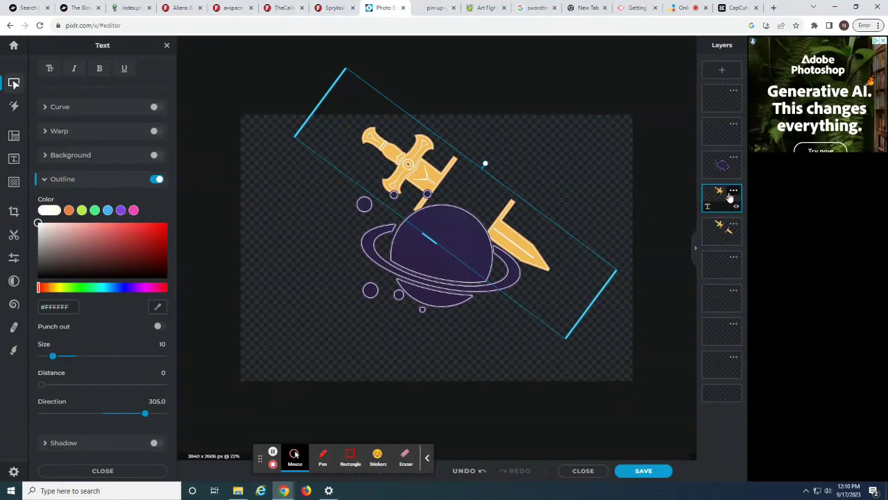
left_click(733, 191)
left_click(637, 321)
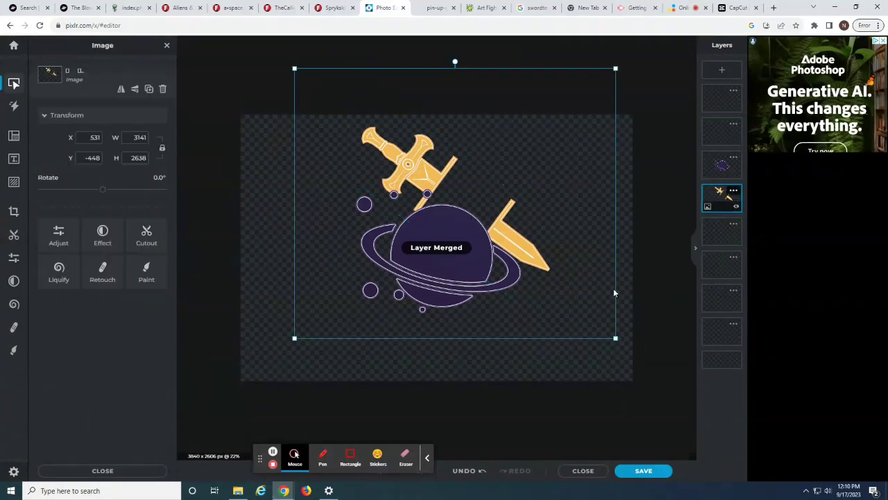
left_click(736, 174)
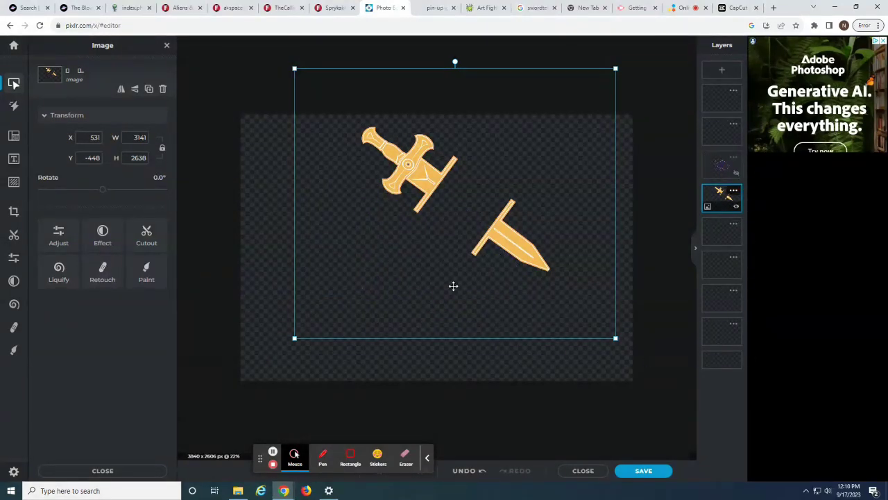
Step: Set up the Cutout brush on the merged sword in Remove mode with a size of 222 px and 0% softness
left_click(146, 235)
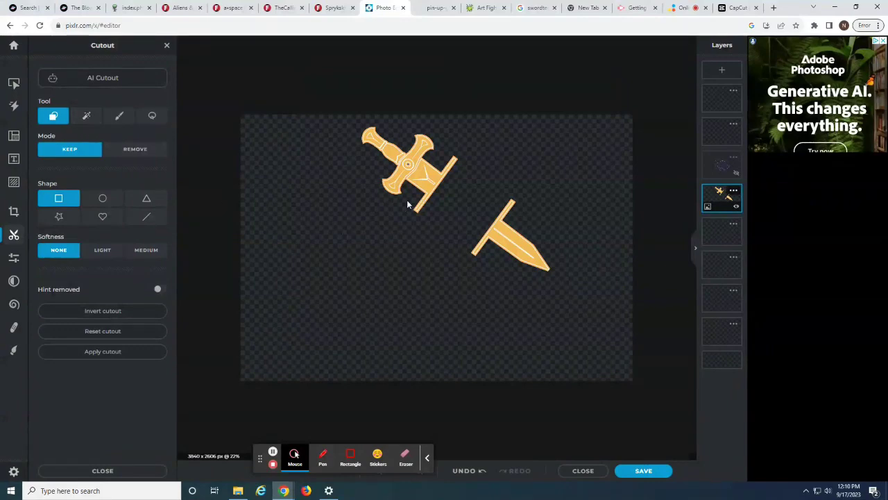
left_click(120, 115)
left_click(135, 149)
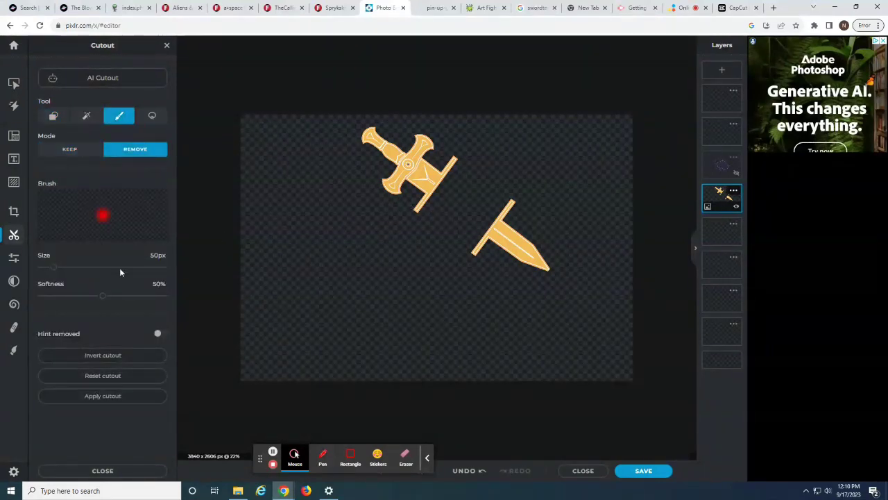
left_click(82, 267)
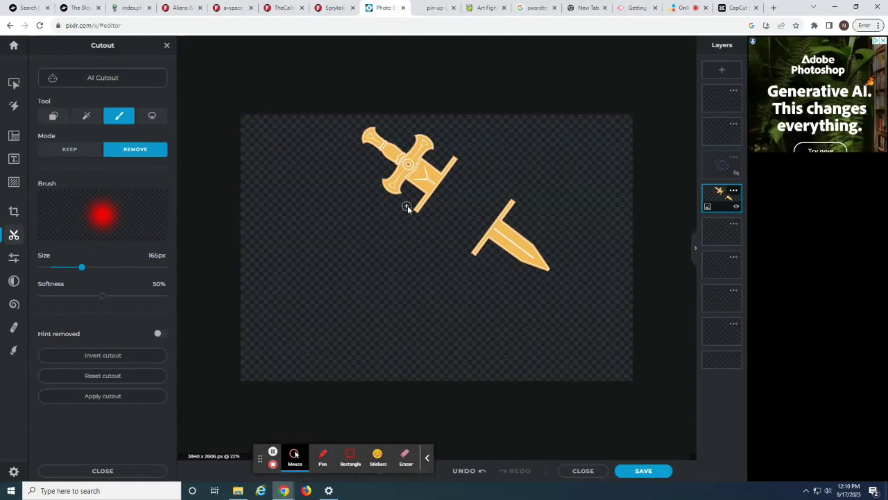
left_click_drag(79, 296, 42, 296)
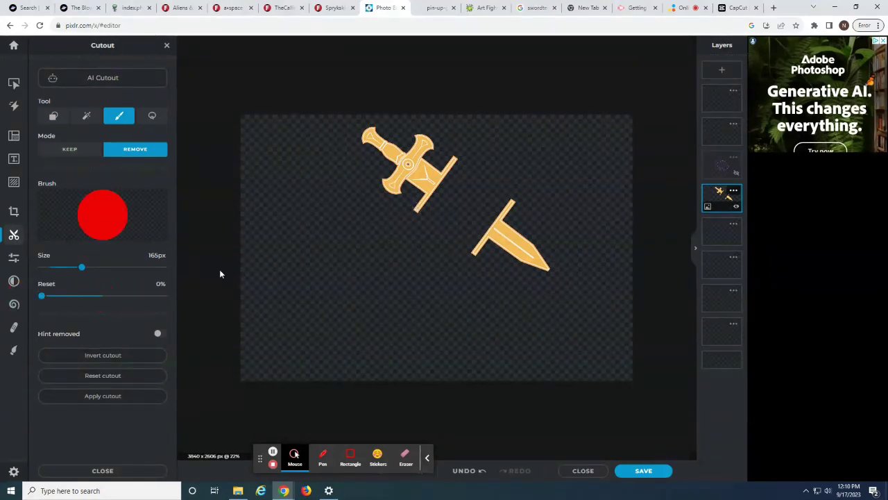
left_click(96, 267)
left_click_drag(260, 458, 31, 449)
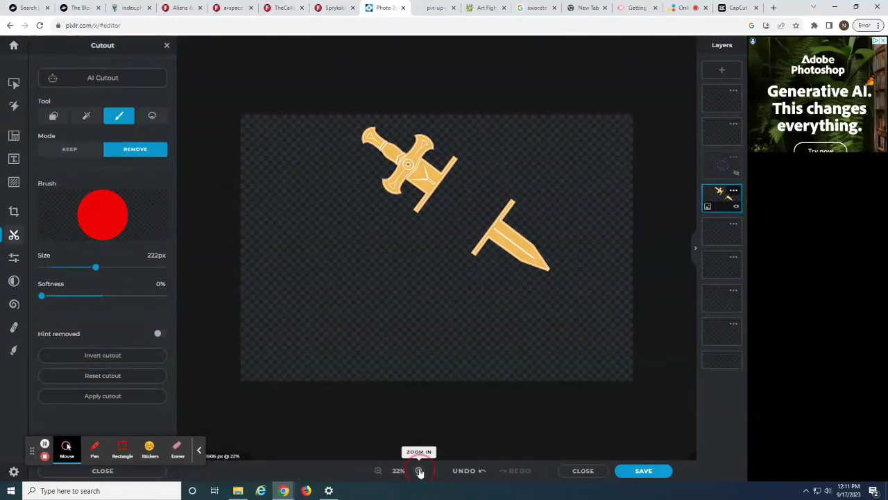
left_click(420, 471)
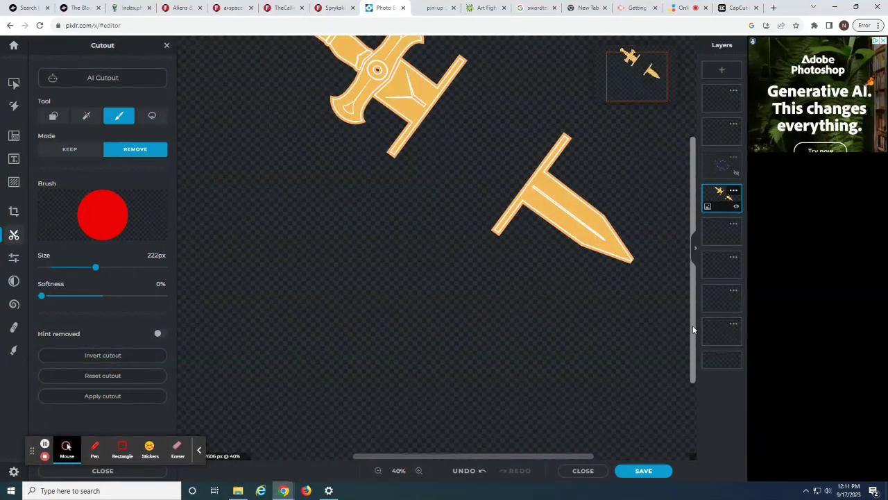
mouse_move(690, 335)
left_mouse_down()
mouse_move(691, 254)
mouse_move(701, 239)
left_mouse_up()
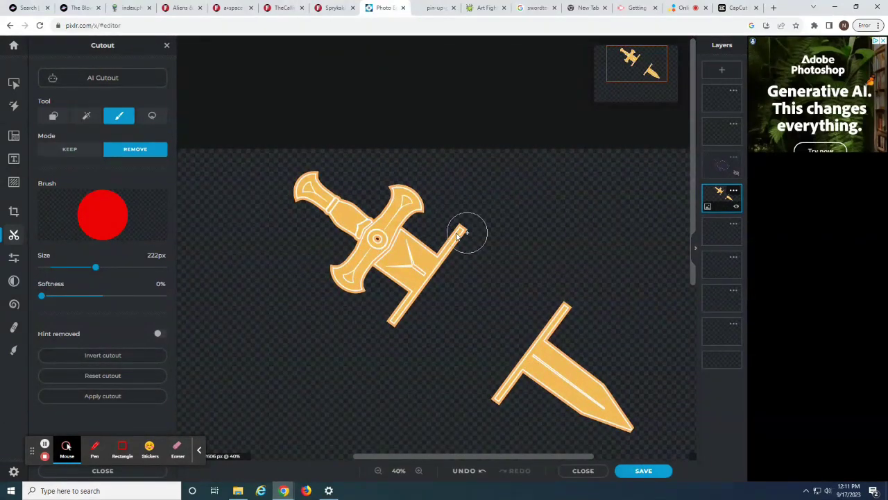
Step: Erase the protruding crossbar ends from both sides of the hilt's blade stub and the lower blade piece
left_click(456, 235)
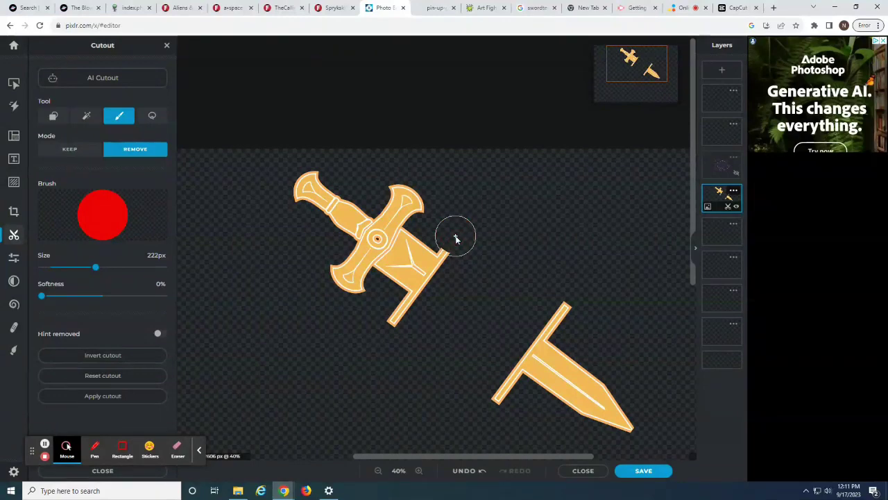
left_click(561, 312)
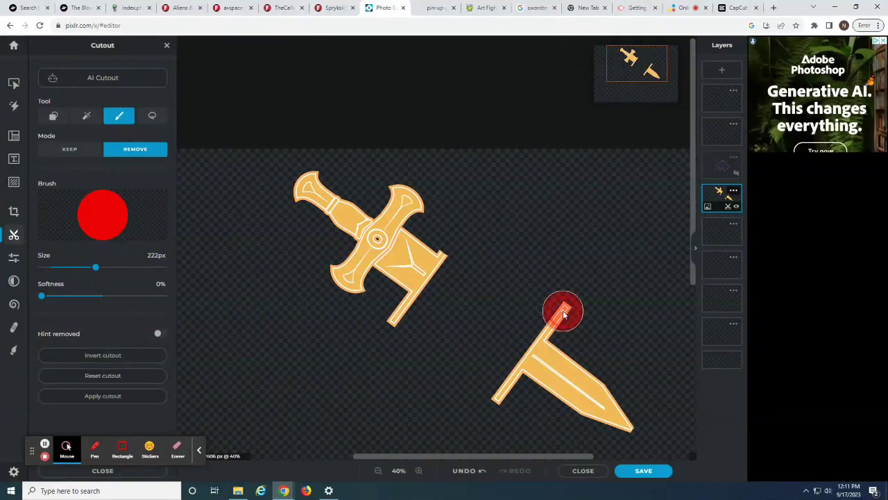
left_click(560, 319)
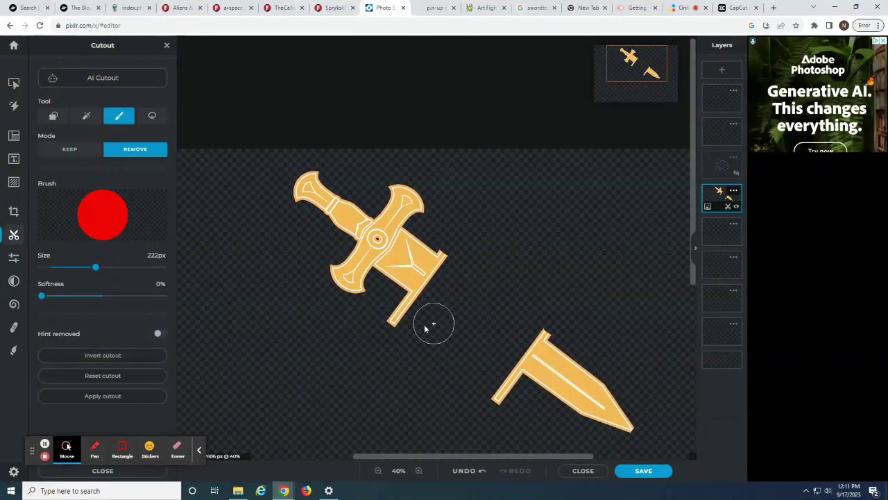
left_click(396, 323)
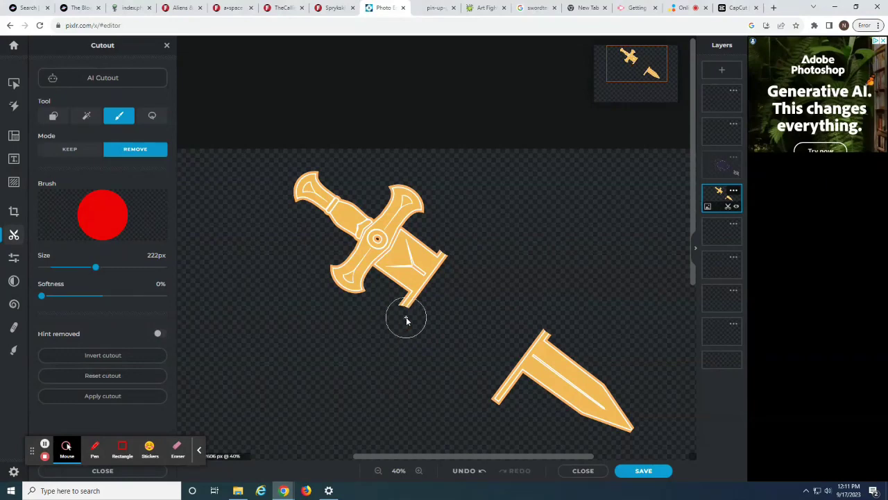
left_click(406, 314)
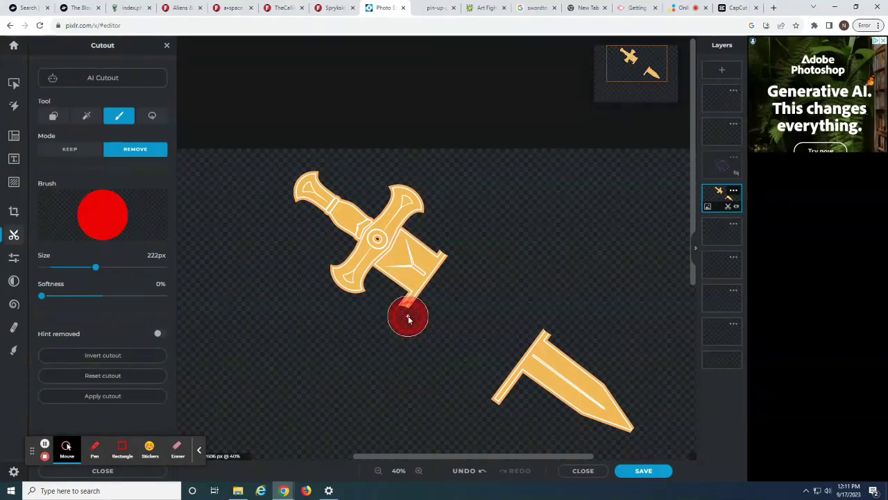
left_click(493, 400)
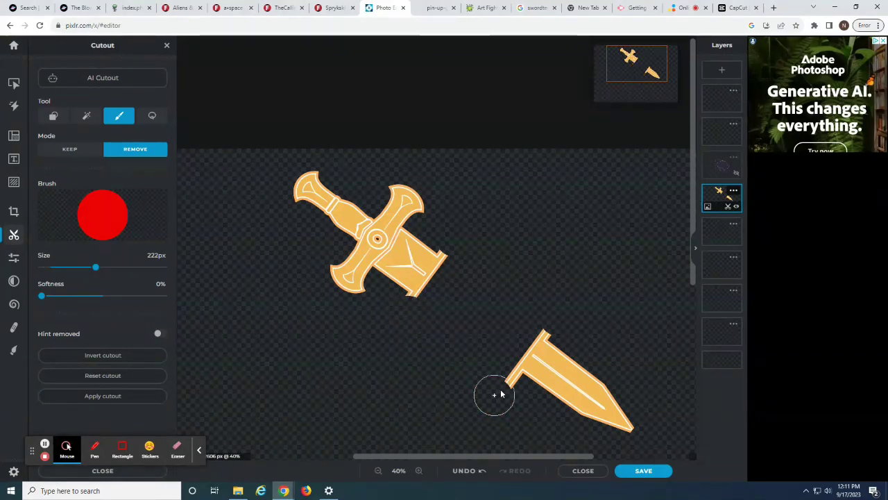
left_click(504, 392)
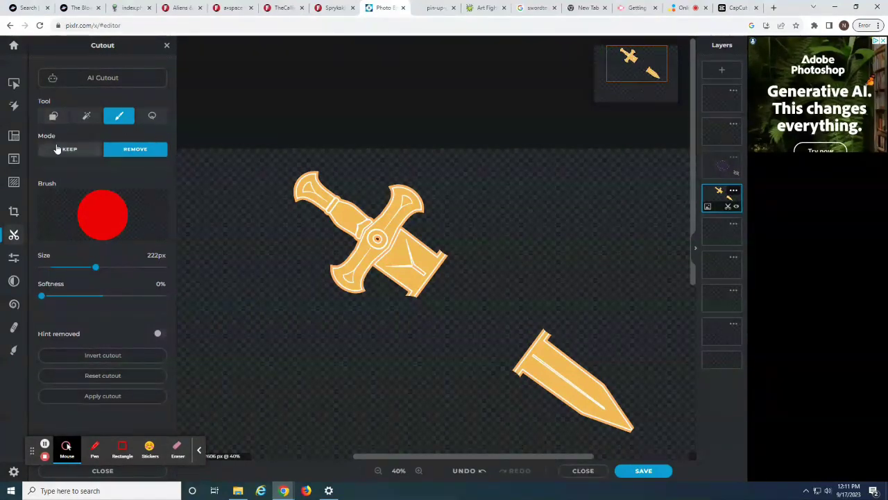
left_click(405, 319)
left_click(405, 318)
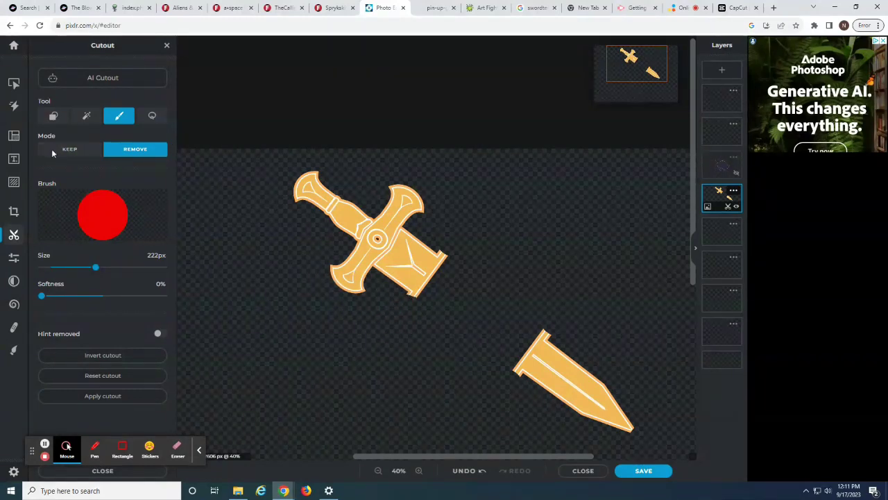
Step: Return to the Arrange tool, unhide the planet layer and lock its position
left_click(13, 83)
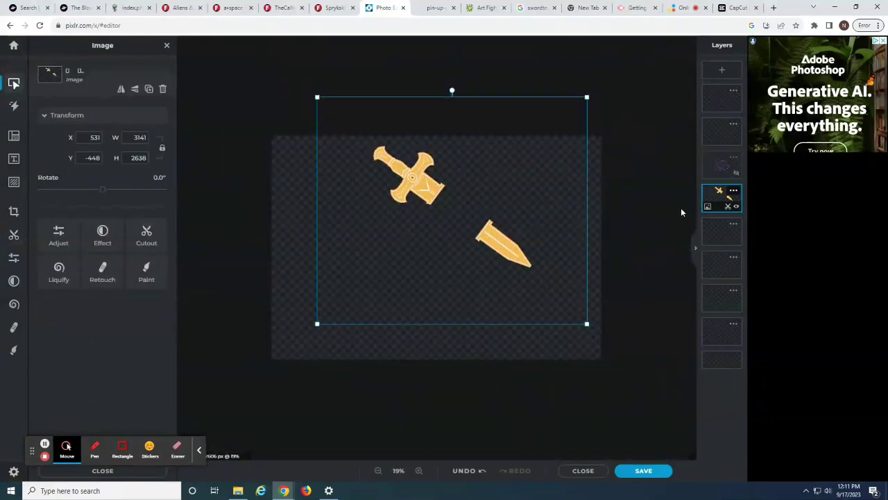
left_click(737, 176)
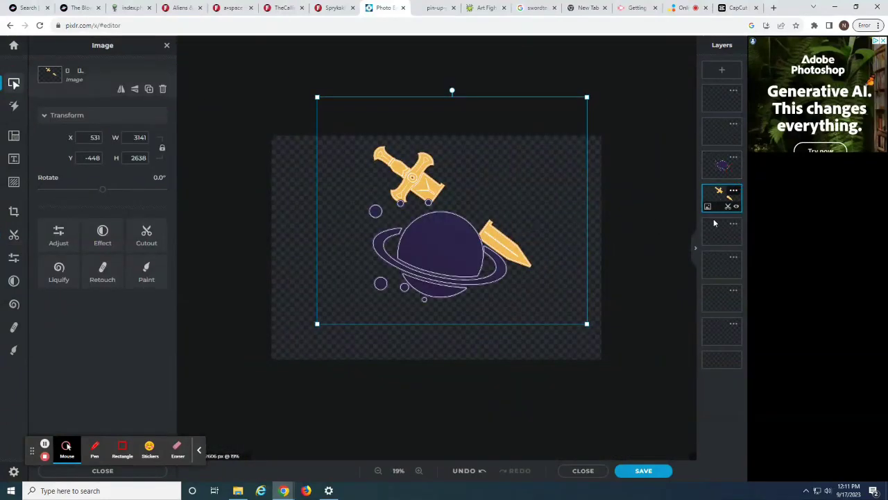
left_click(724, 161)
left_click(734, 157)
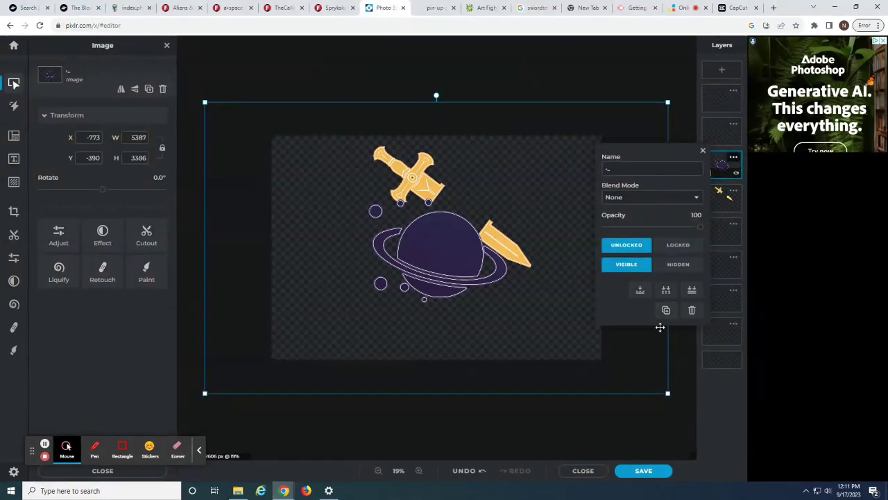
left_click(678, 244)
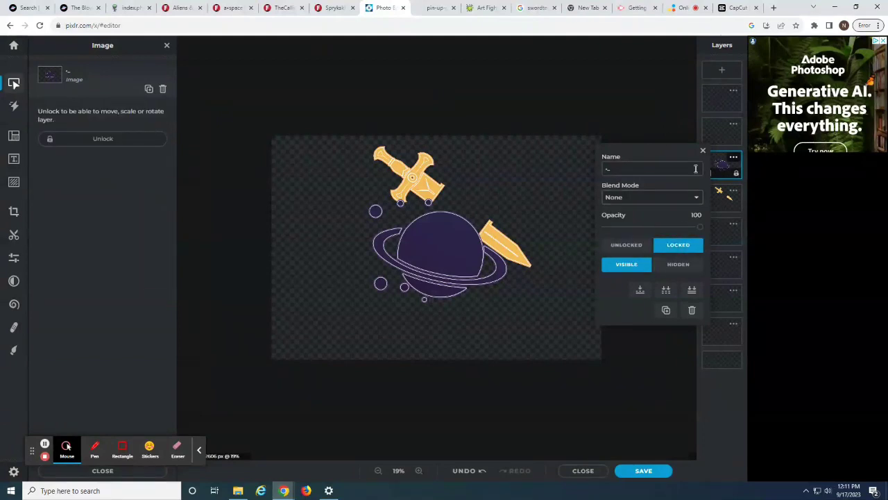
left_click(702, 151)
Step: Move the sword behind the planet and scale it to about 3360 by 2822 at X 161, Y -59
left_click(532, 257)
left_click_drag(532, 257, 508, 301)
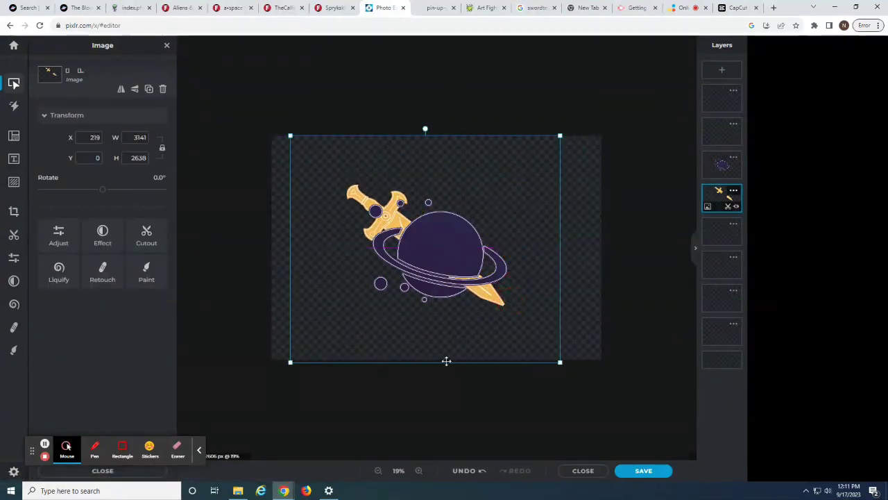
left_click_drag(267, 377, 269, 376)
left_click_drag(464, 343, 483, 339)
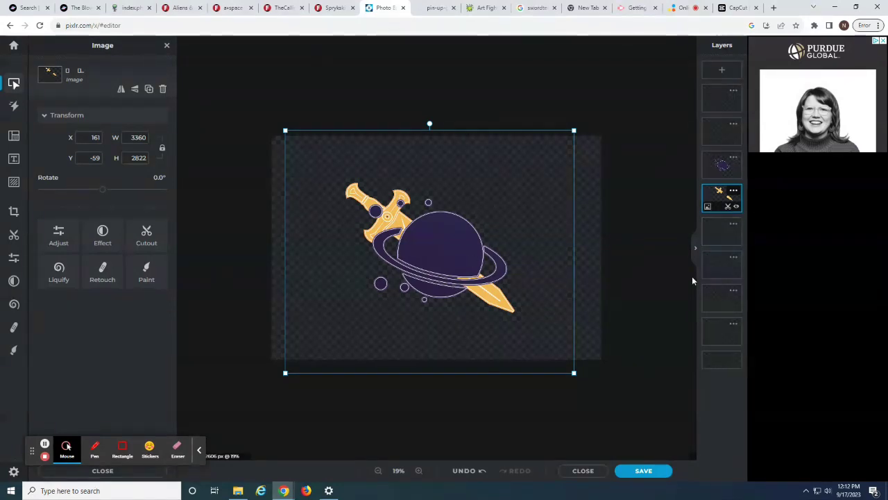
Step: Lock the sword layer's position and deselect it
left_click(733, 191)
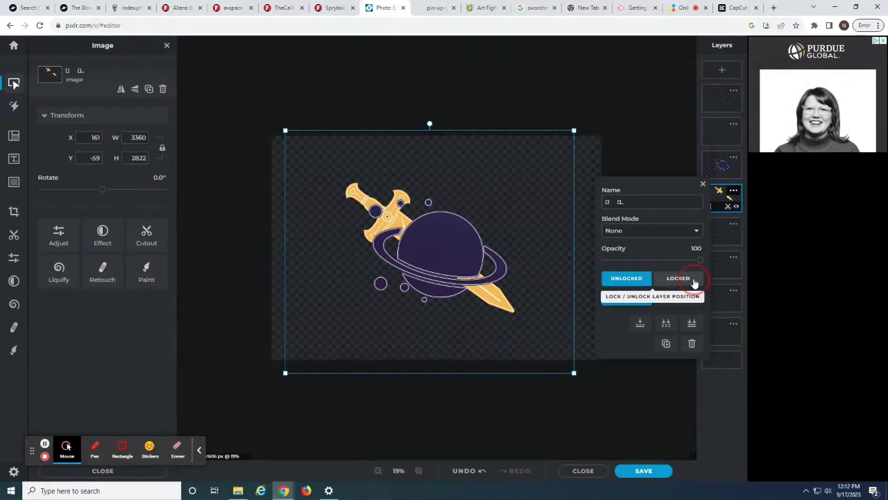
left_click(693, 282)
left_click(506, 390)
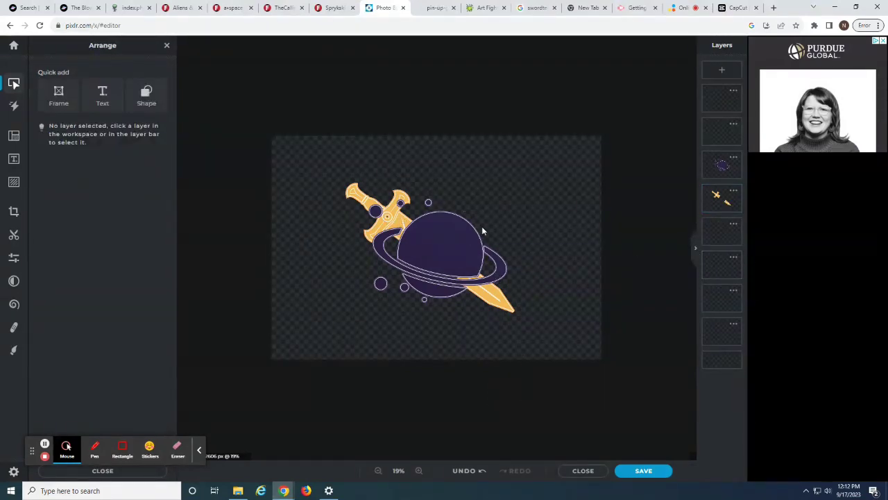
Step: Move the empty layer below the sword to above the planet, and add a text layer reading "Carving Through Xenith"
left_click_drag(722, 234, 723, 164)
left_click(100, 93)
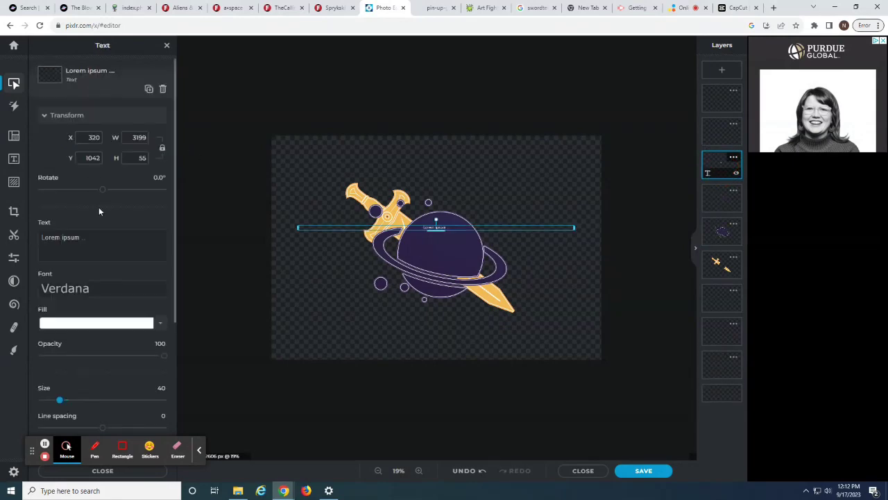
left_click_drag(105, 237, 24, 243)
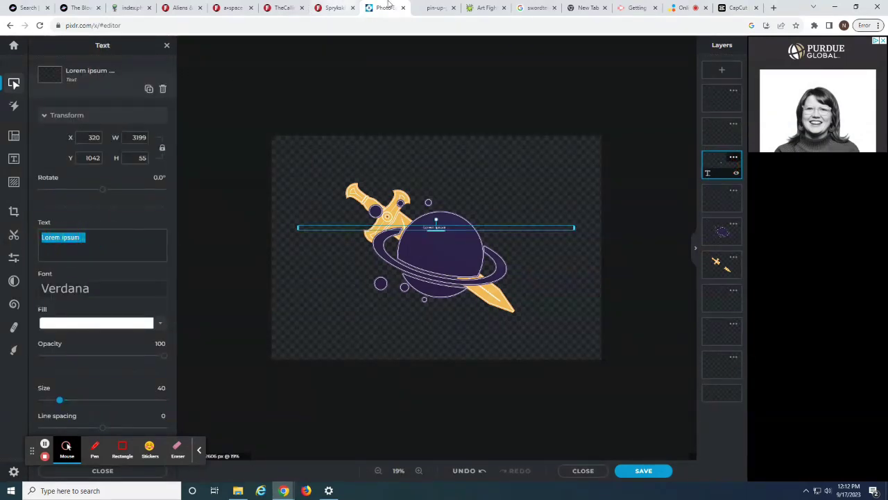
left_click(434, 8)
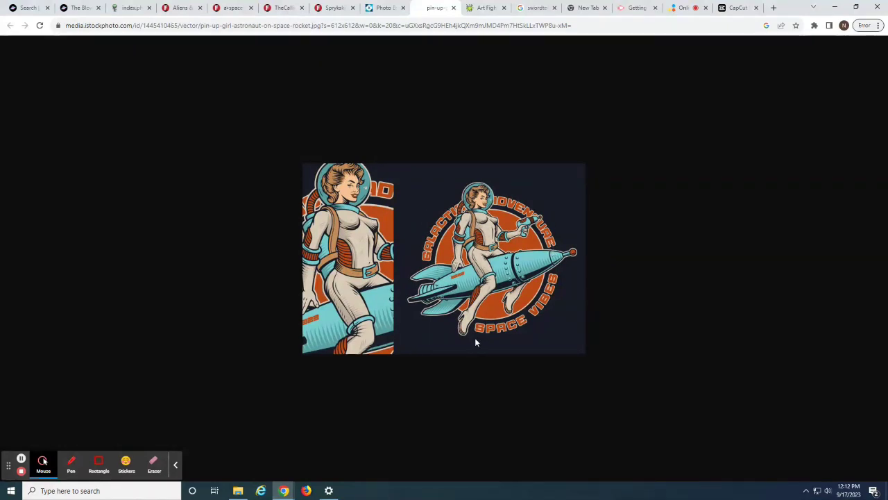
left_click(383, 7)
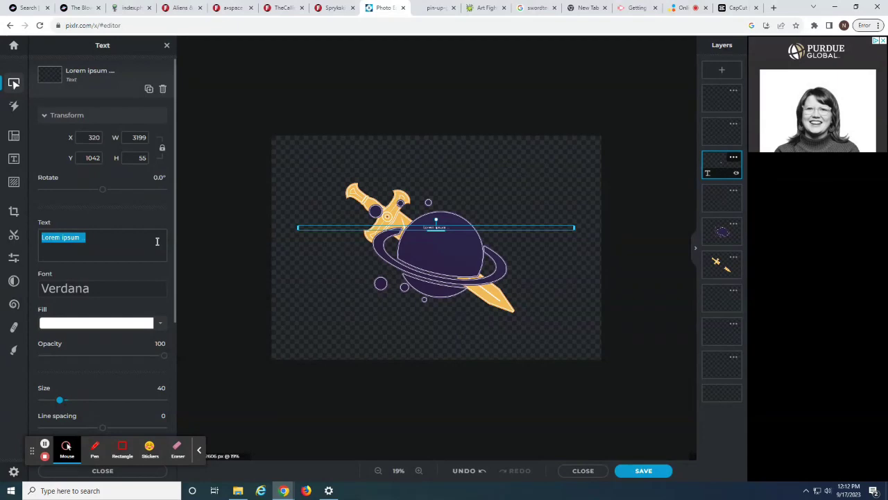
key("BackSpace")
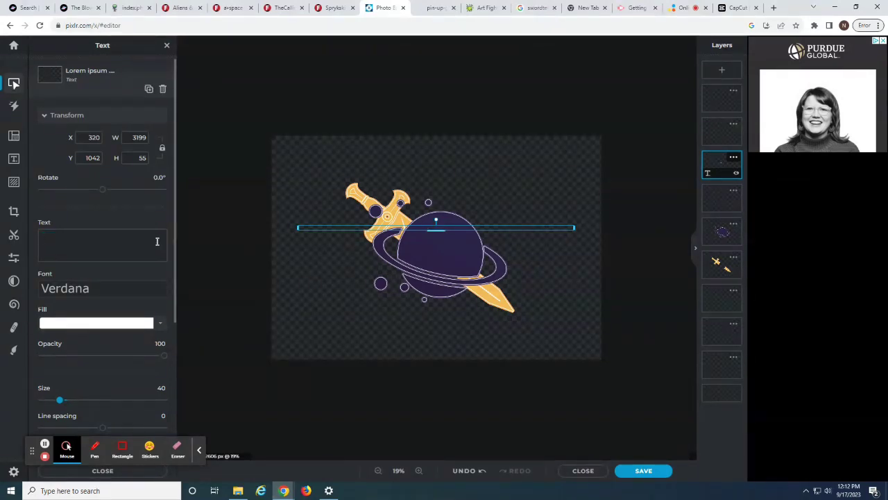
type("CCarving Through Xenith")
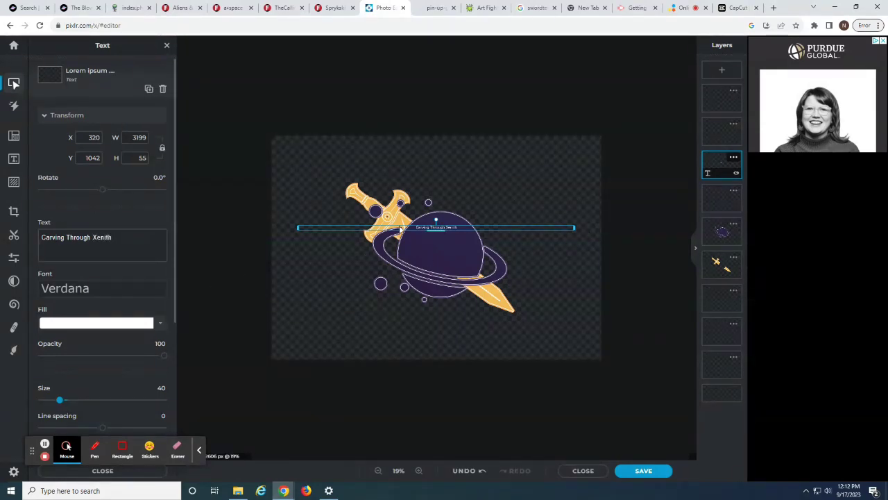
Step: Narrow the title's text box, enlarge the text to size 75 and move it to about X 1861, Y 800
left_click_drag(573, 229, 340, 235)
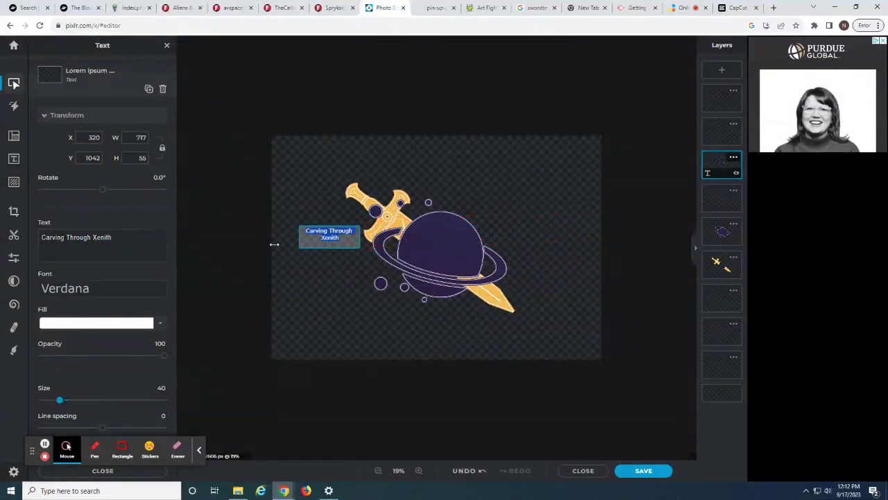
left_click(328, 229)
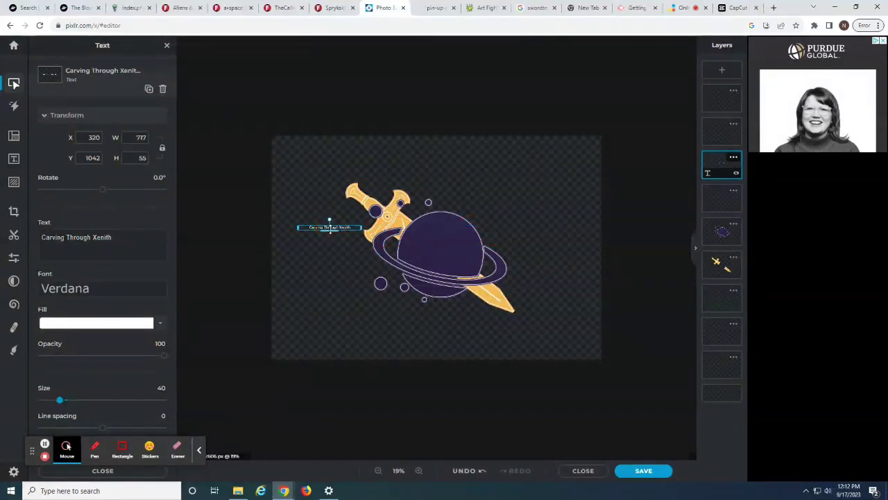
left_click(333, 235)
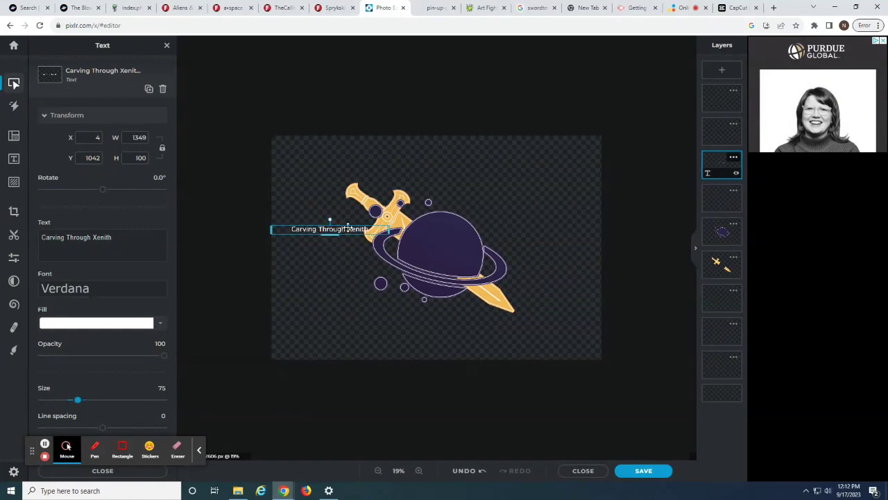
left_click_drag(348, 228, 508, 207)
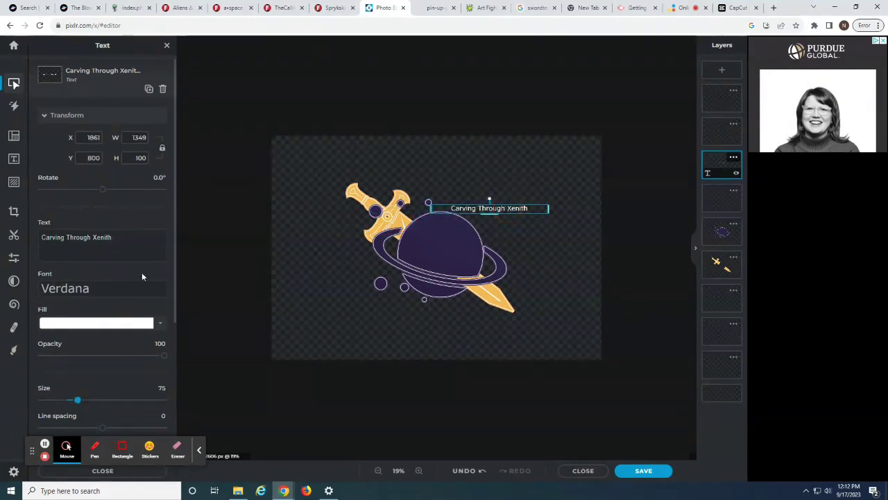
Step: Set the title's font to Aliens-cows, enlarge it to size 174 and place it at about X 1073, Y 644
left_click(136, 288)
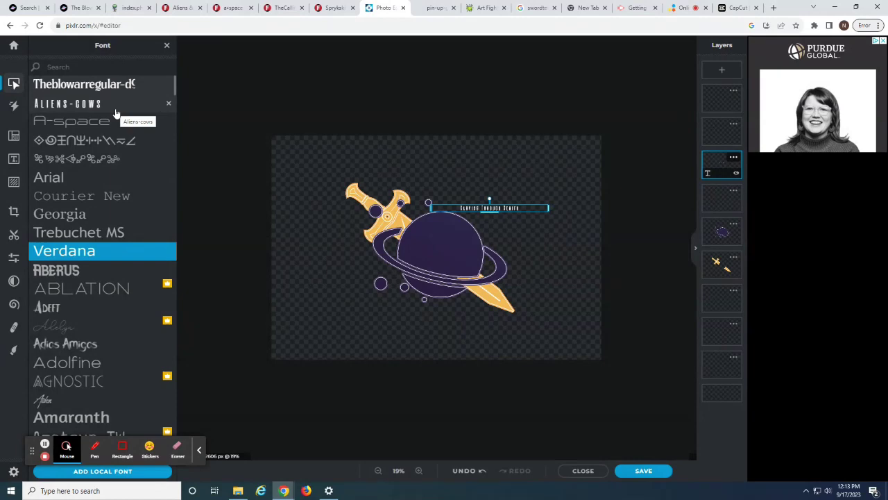
left_click(116, 113)
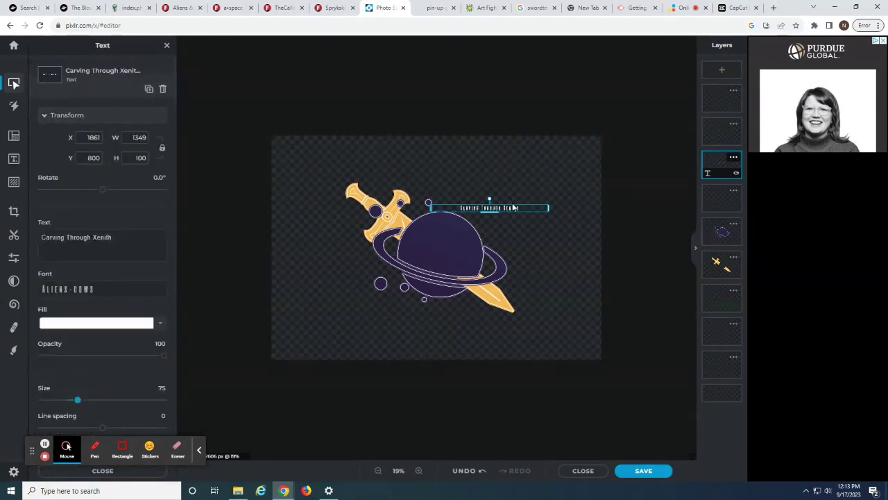
left_click_drag(548, 207, 477, 201)
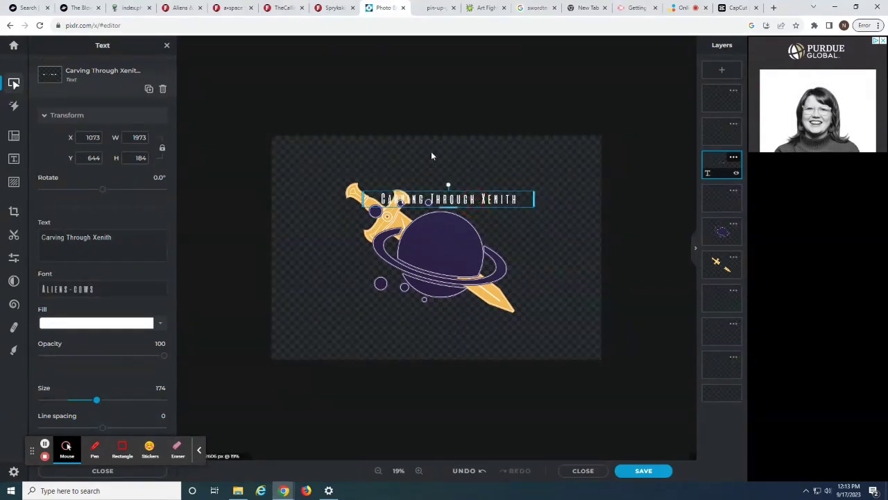
Step: Check the lettering in the pin-up astronaut reference image and preview other fonts on the title
left_click(435, 7)
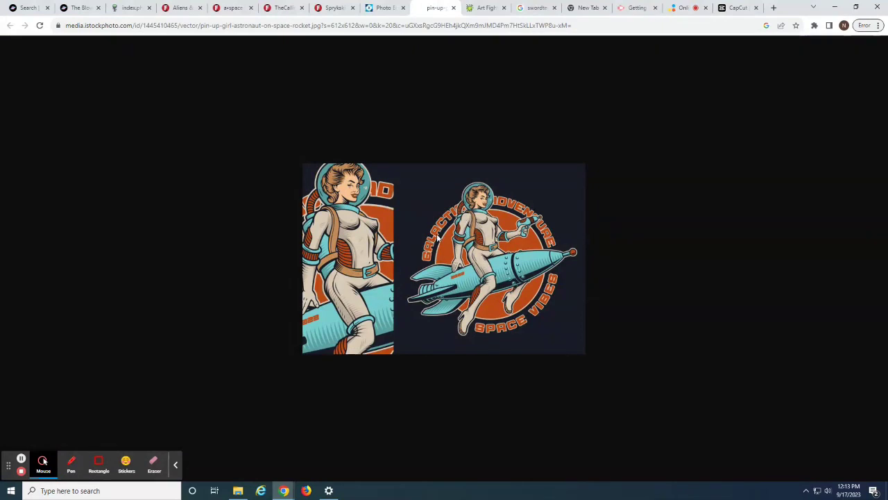
left_click(384, 8)
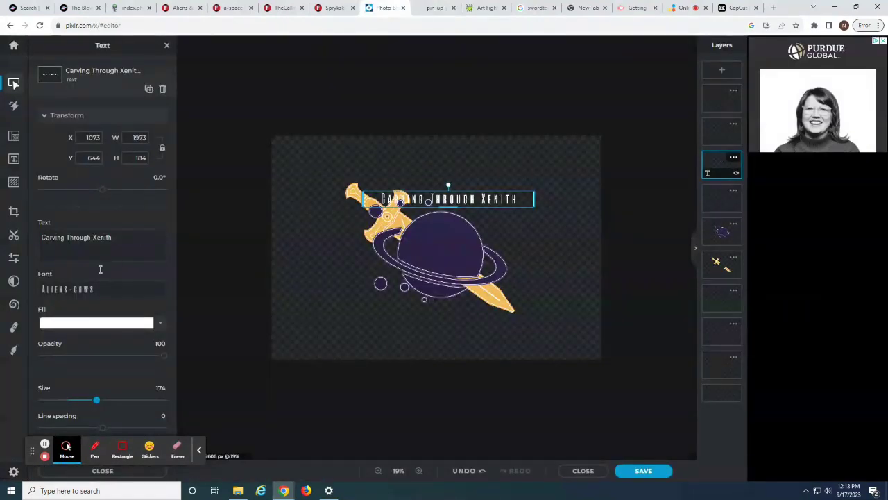
left_click(88, 290)
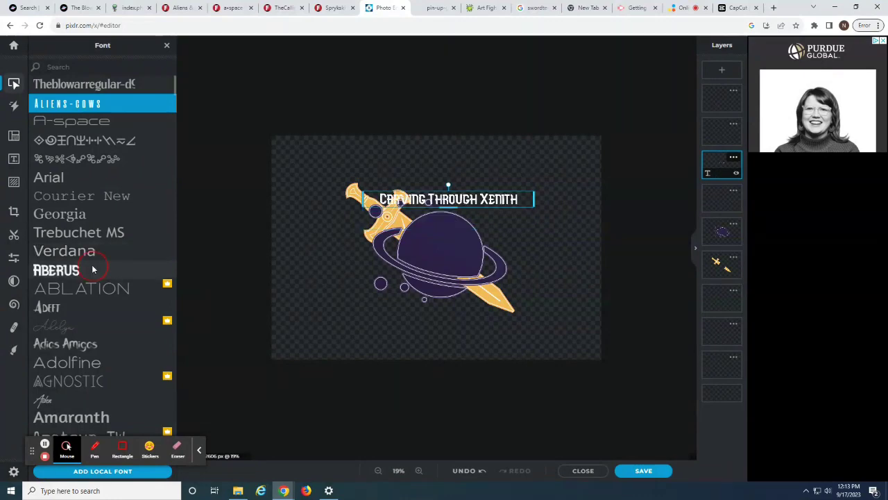
left_click(167, 45)
Step: Switch to the 1001 Fonts site and search its fonts for "alien"
left_click(179, 8)
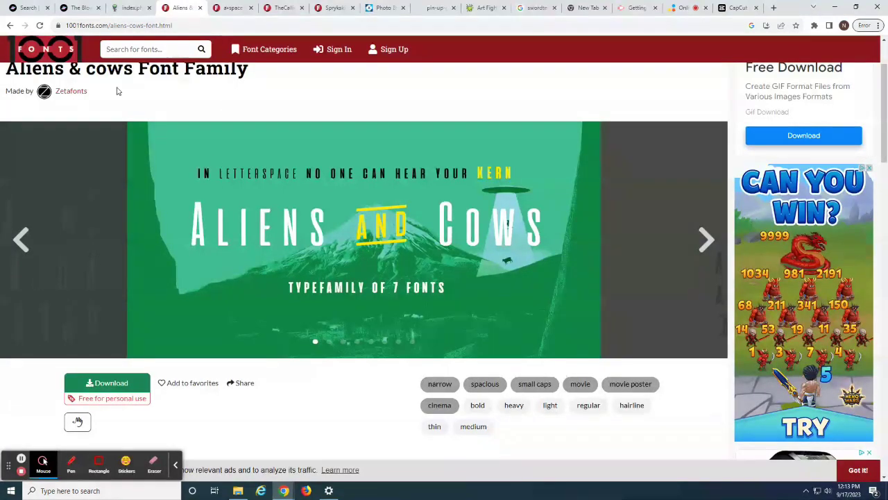
left_click(168, 50)
type("alien")
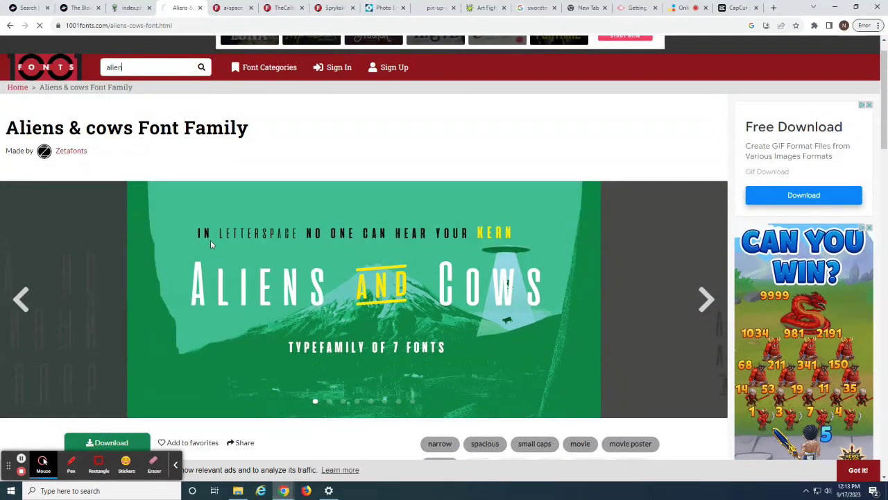
key("Return")
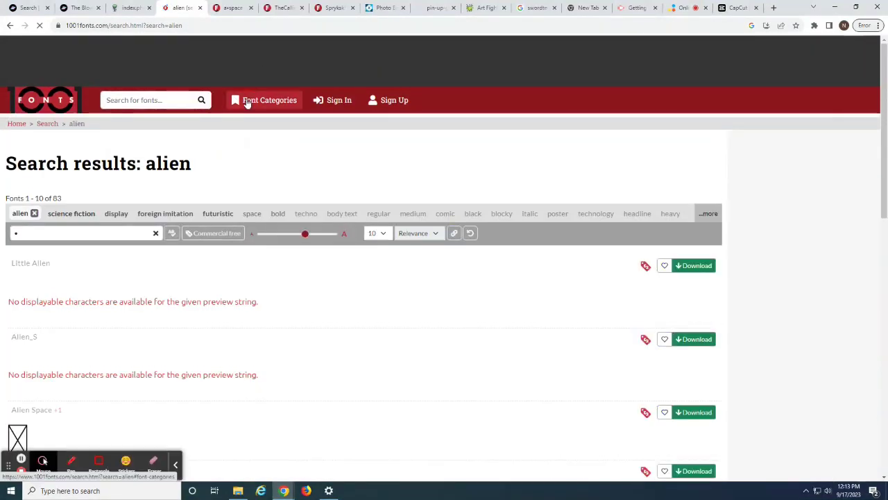
Step: Clear the custom preview text on the alien font results and look through the listed font samples
left_click(246, 103)
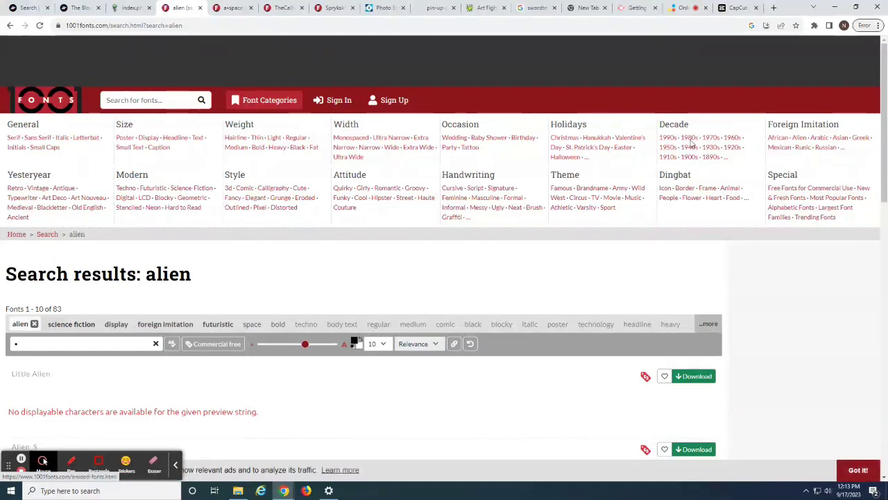
left_click(575, 138)
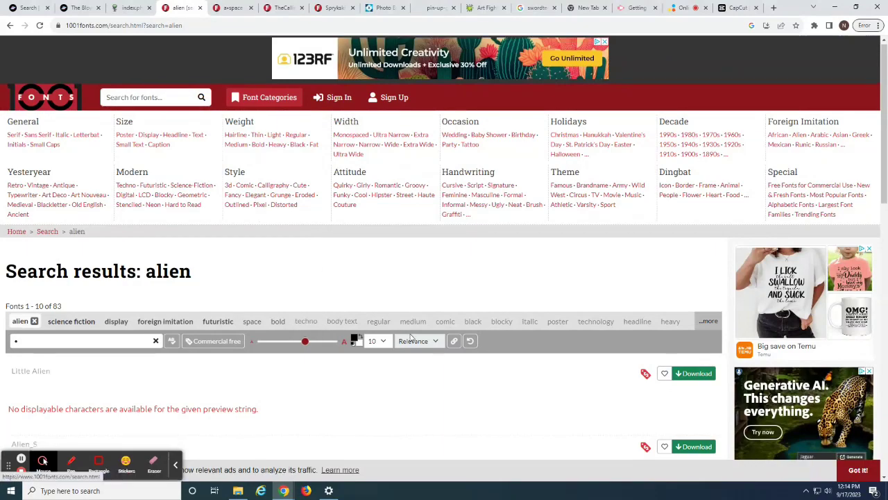
scroll(208, 299, "down", 1)
left_click(155, 297)
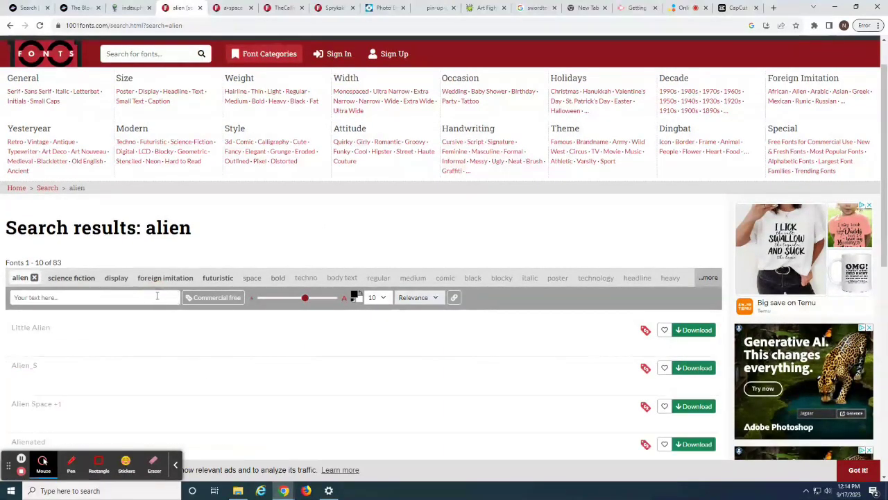
scroll(360, 284, "down", 3)
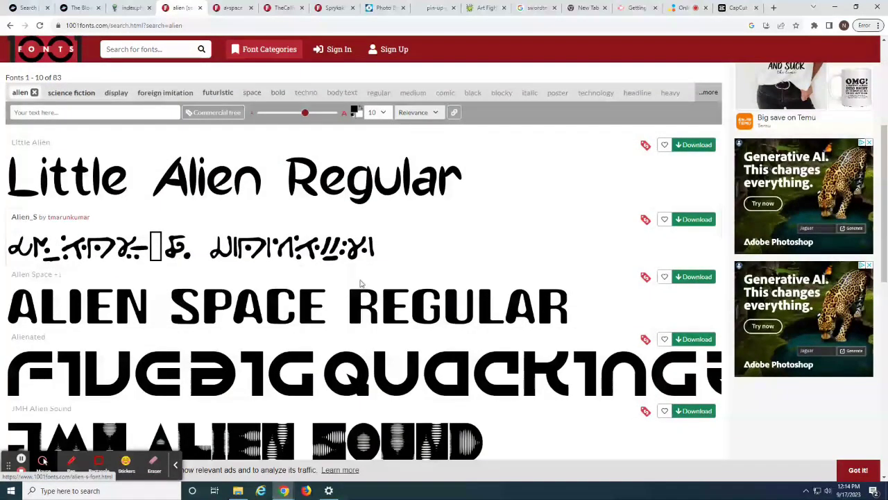
scroll(347, 284, "down", 3)
scroll(340, 284, "down", 2)
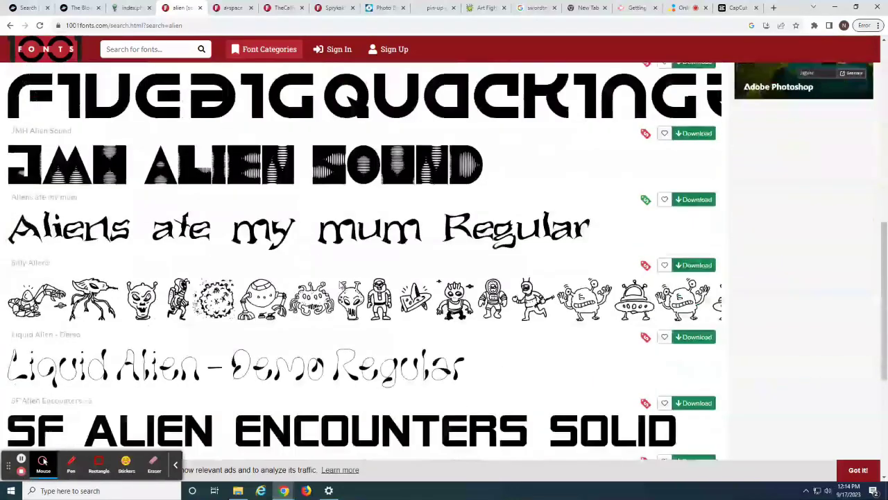
scroll(316, 308, "down", 3)
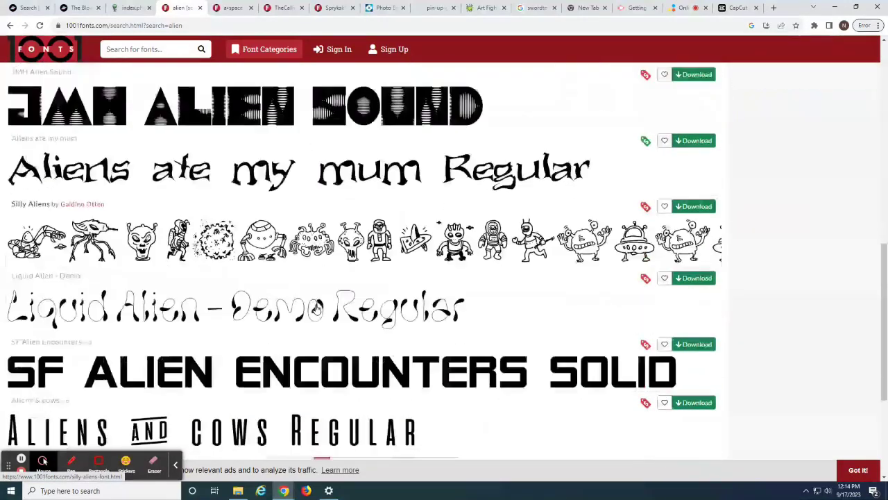
Step: Open the SF Alien Encounters font family and download the SF Alien Encounters Solid style as a TTF file
left_click(280, 286)
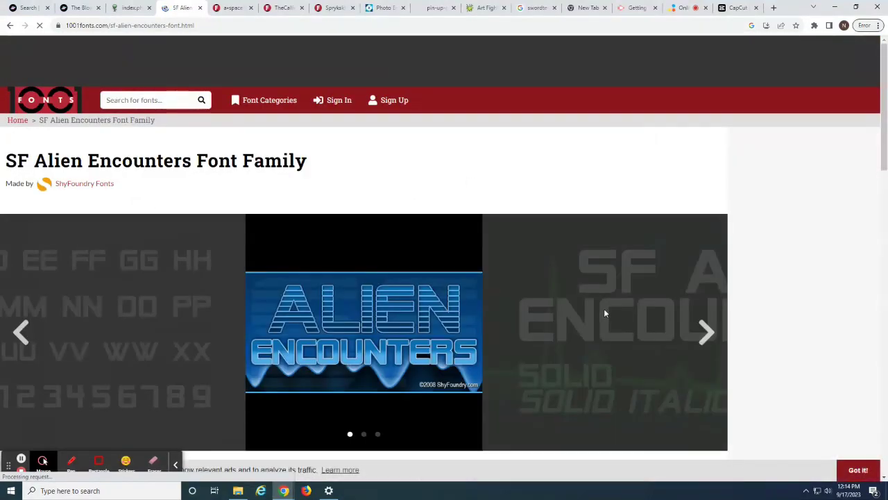
scroll(312, 309, "down", 1)
scroll(311, 311, "down", 3)
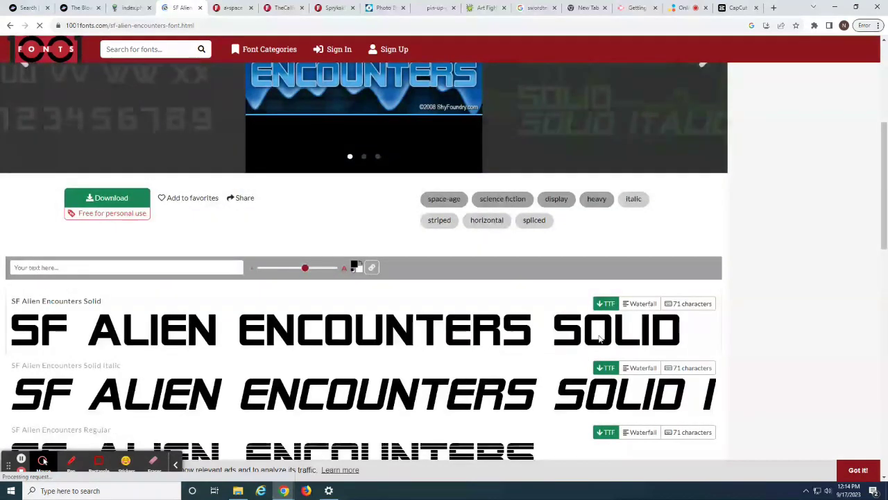
left_click(606, 318)
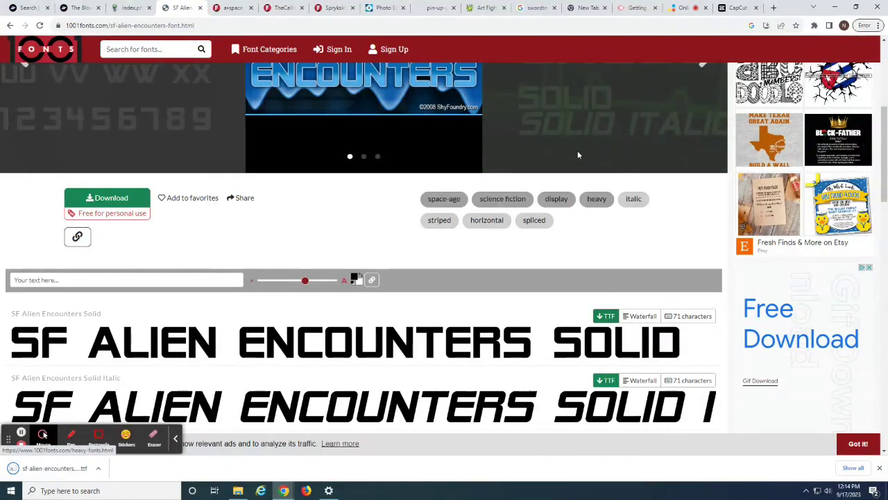
Step: Switch to the Pixlr editor and add the downloaded sf-alien-encounters.solid file as a local font
left_click(392, 6)
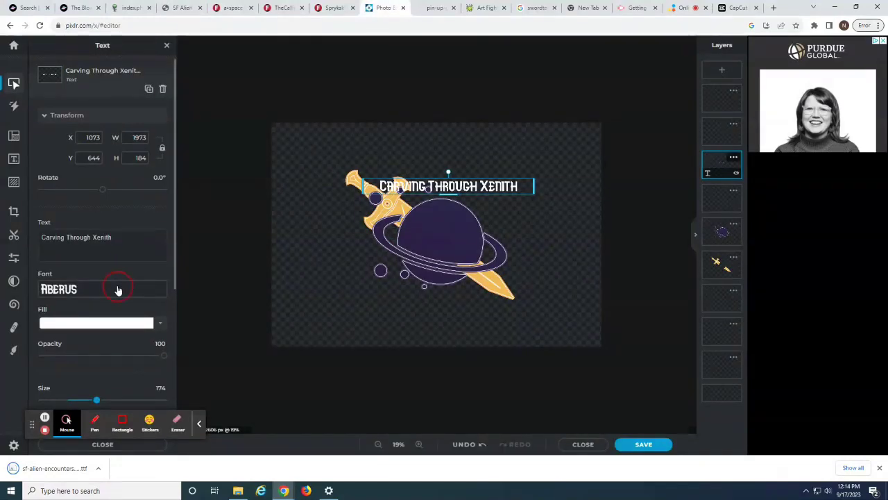
left_click(118, 290)
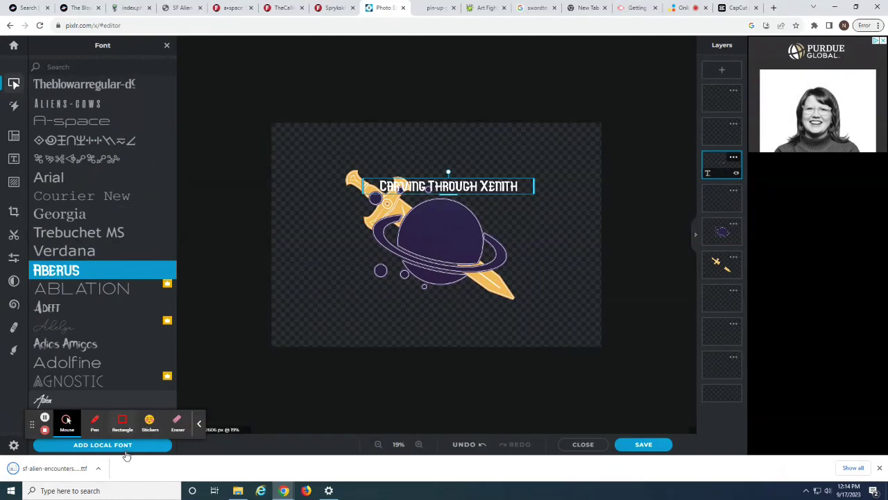
left_click(162, 451)
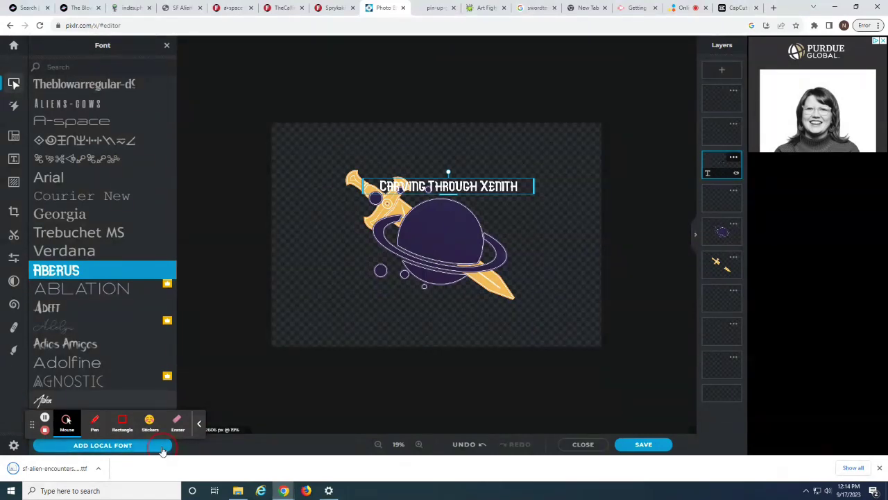
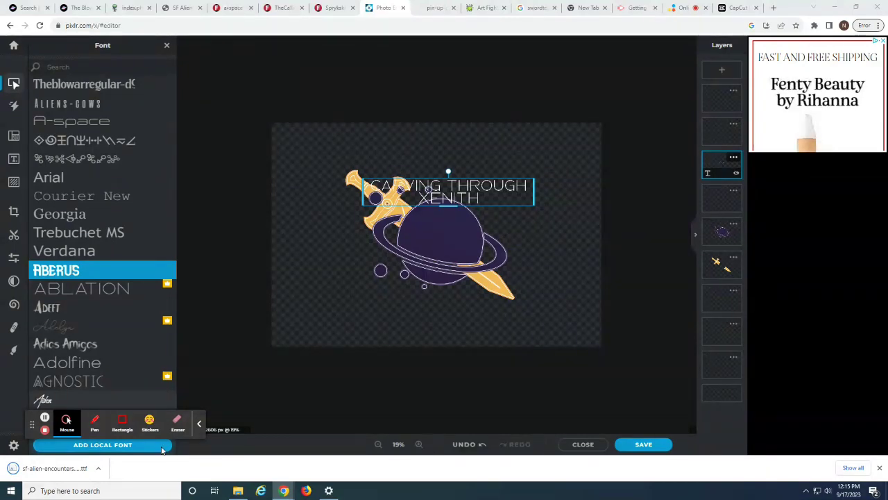
left_click(162, 445)
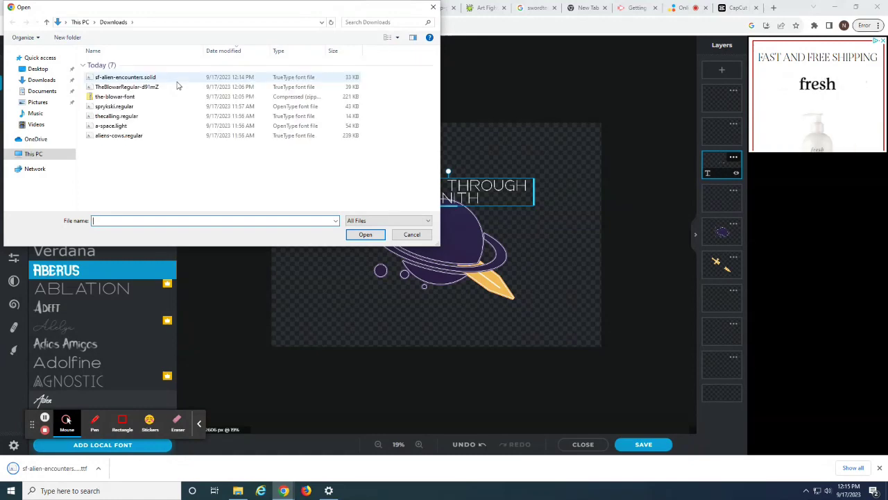
double_click(177, 81)
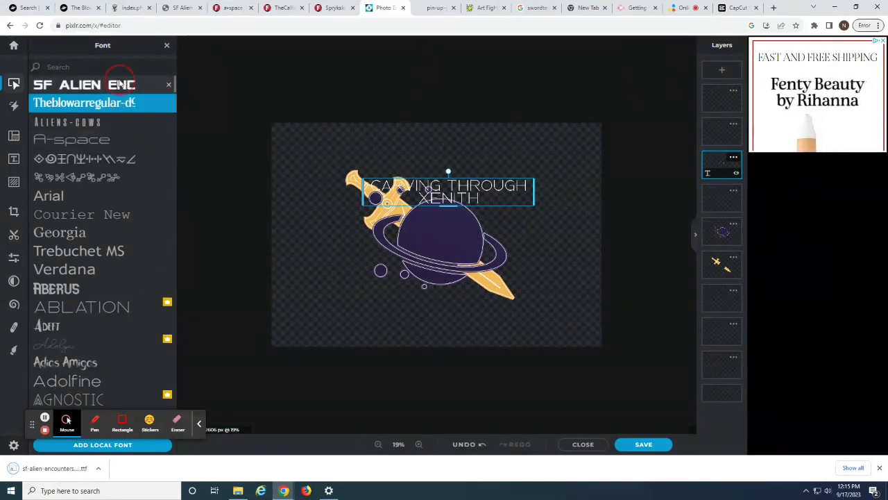
Step: Try to apply the newly added SF Alien Encounters font to the "Carving Through Xenith" title
left_click(119, 82)
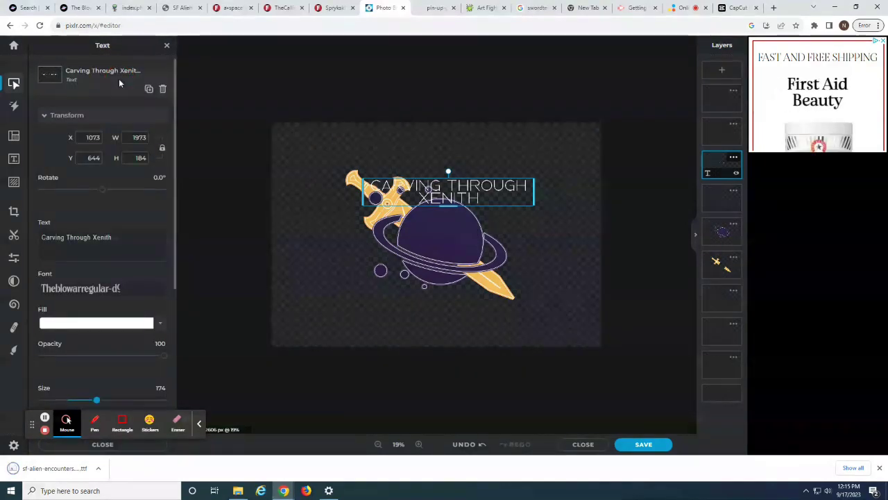
left_click(129, 290)
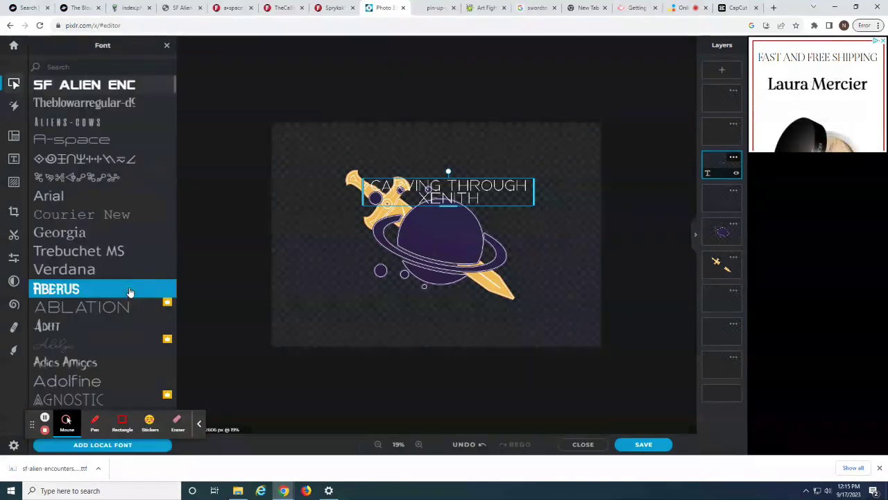
left_click(119, 85)
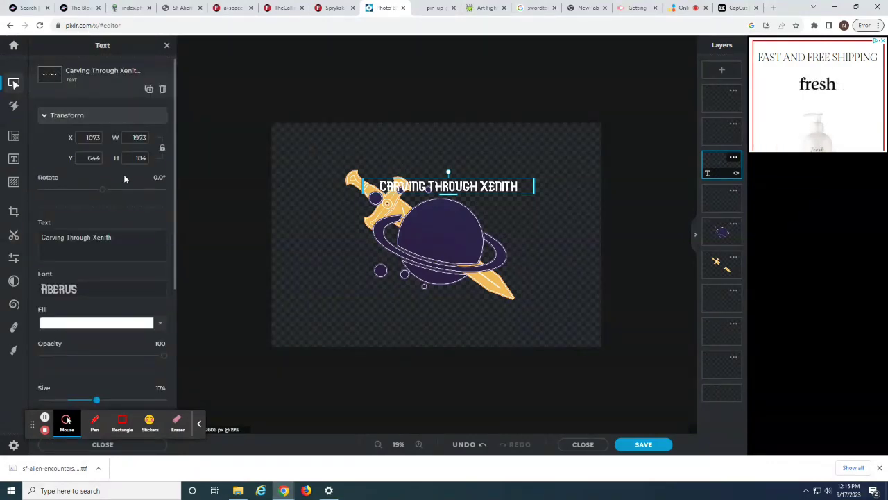
left_click(128, 291)
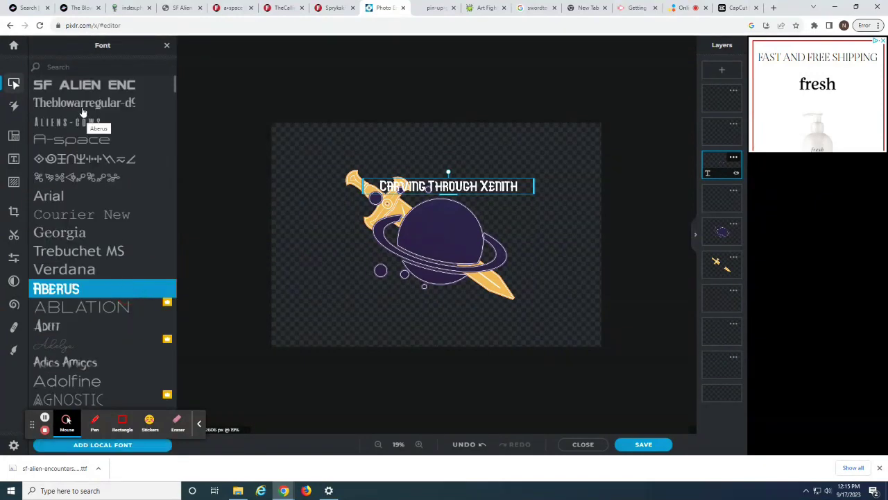
key("Escape")
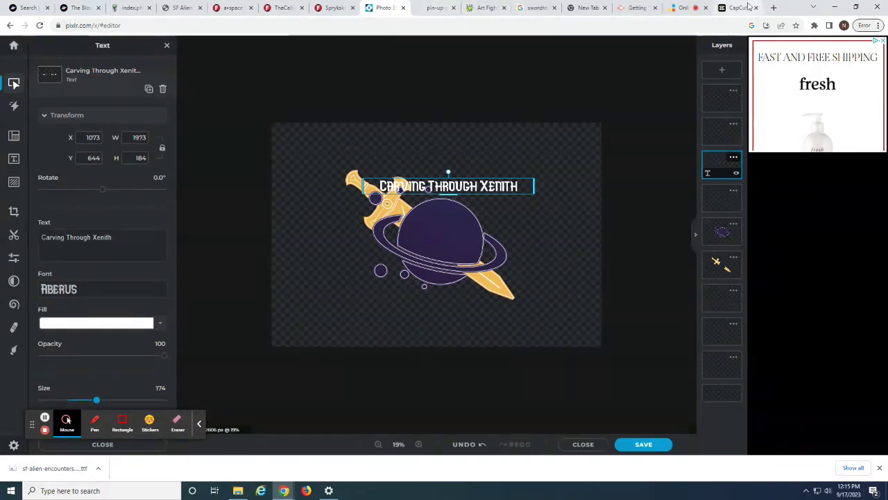
Step: Load Pixlr X in the Screencastify tab and duplicate the logo project in the latest projects
left_click(635, 14)
left_click(600, 25)
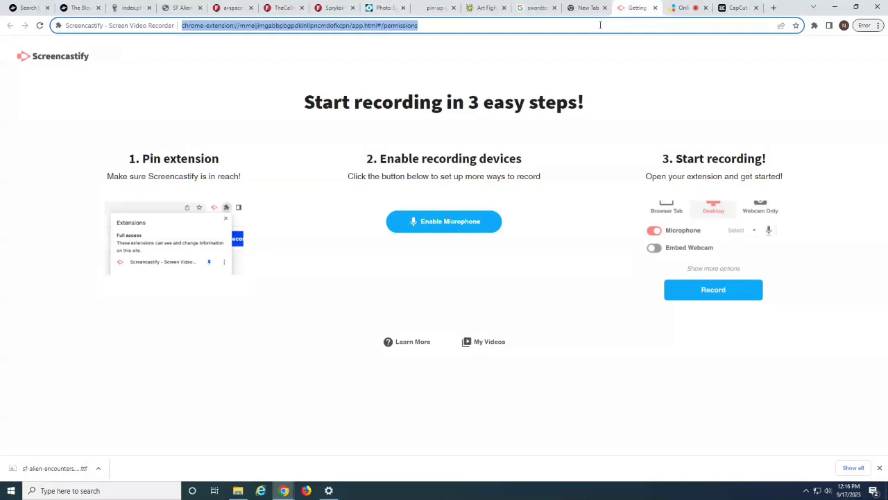
type("pixl")
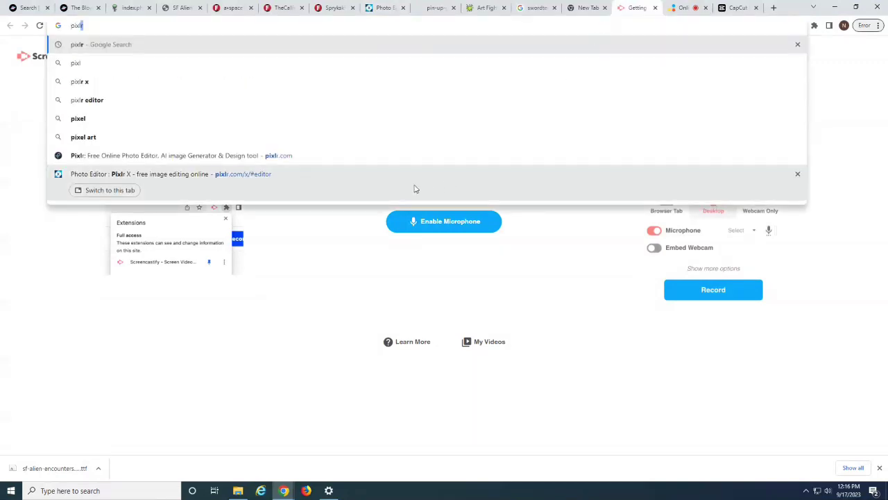
left_click(387, 188)
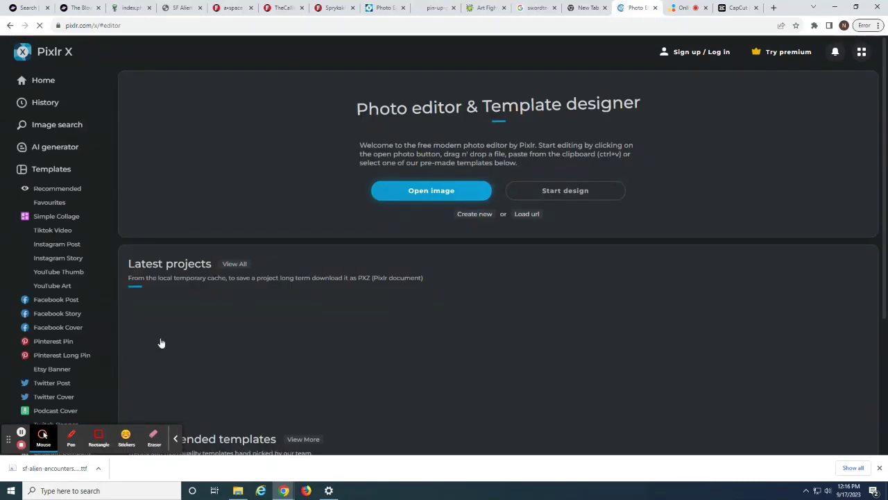
left_click(143, 314)
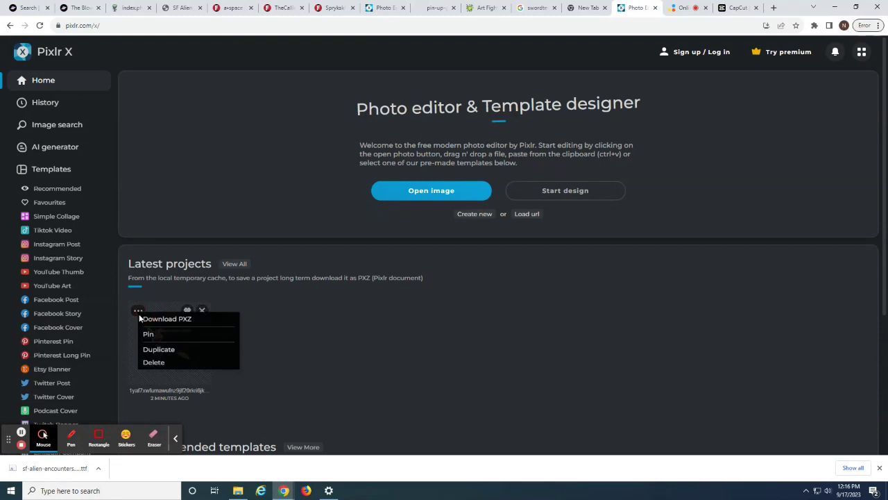
left_click(166, 350)
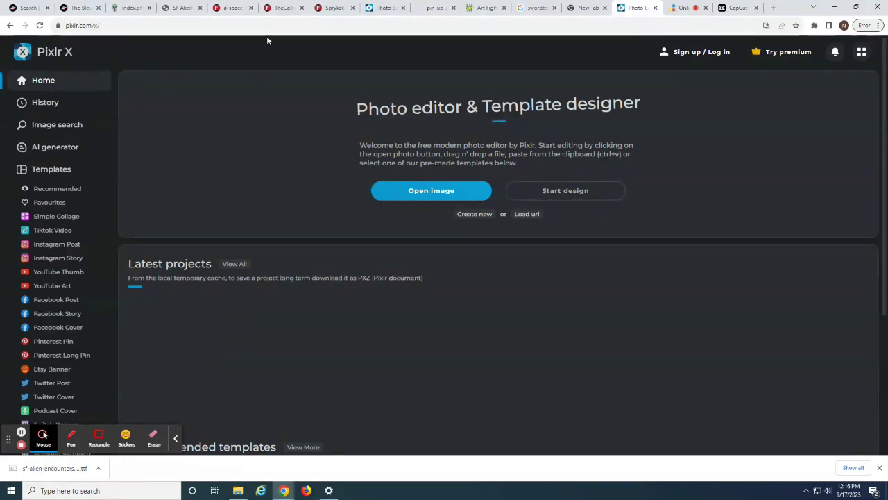
Step: Return to the original Pixlr editor tab, reload it and reopen the older logo project from the latest projects
left_click(376, 6)
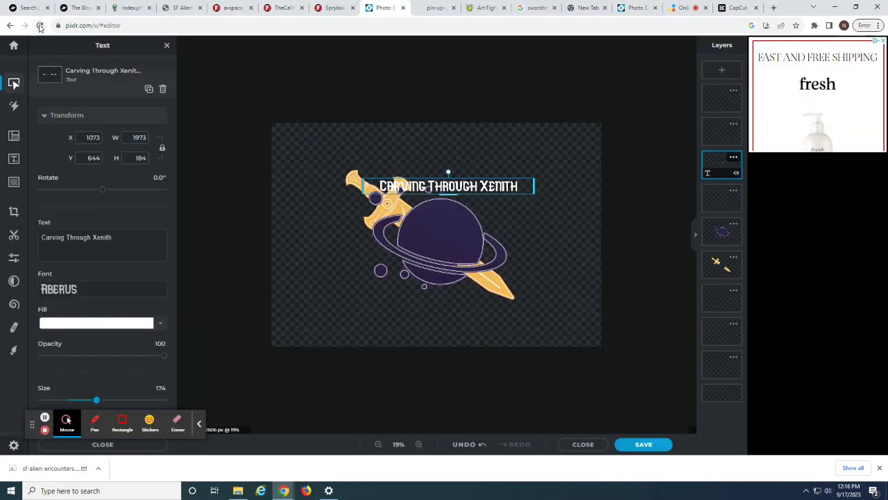
left_click(40, 27)
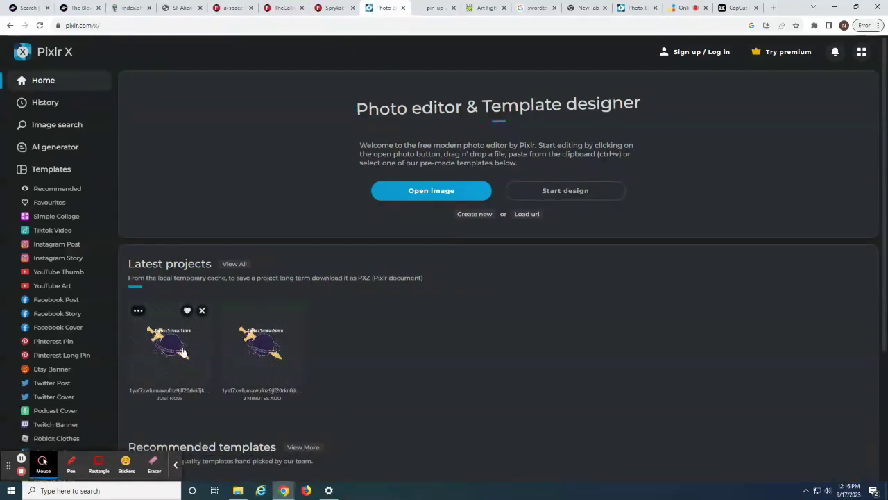
left_click(248, 340)
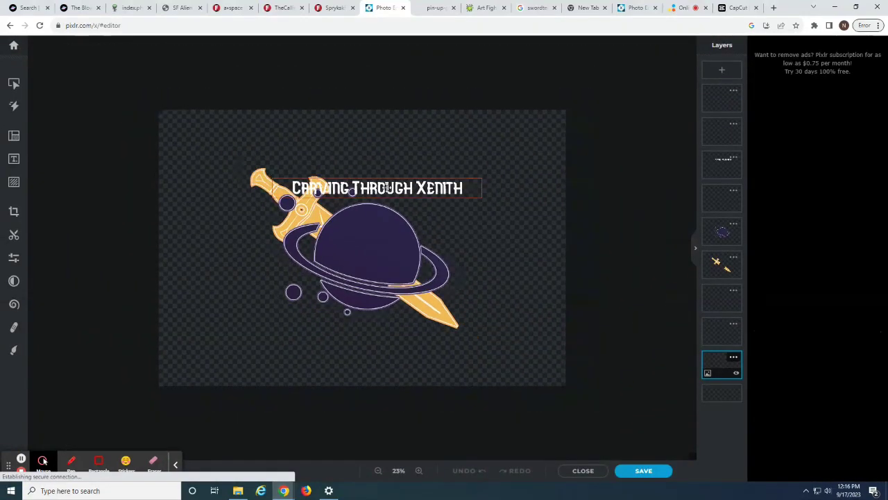
Step: Select the "Carving Through Xenith" title and set its font to SF Alien Encounters
left_click(387, 188)
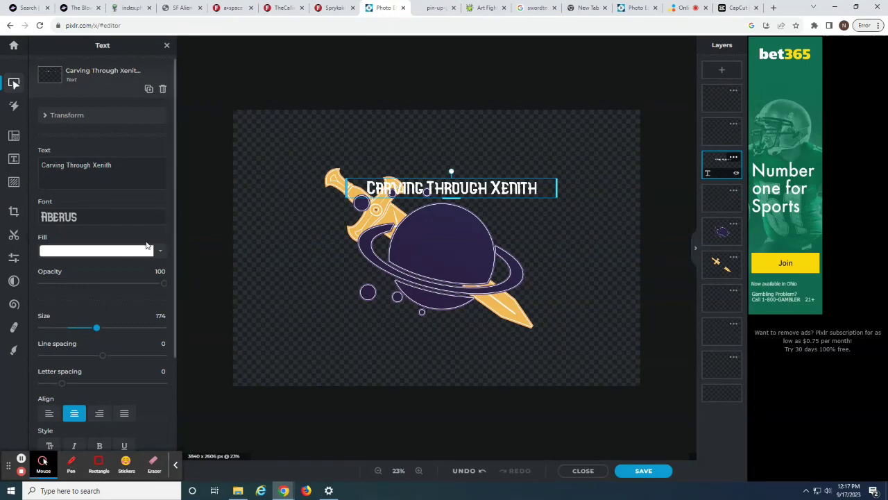
left_click(111, 219)
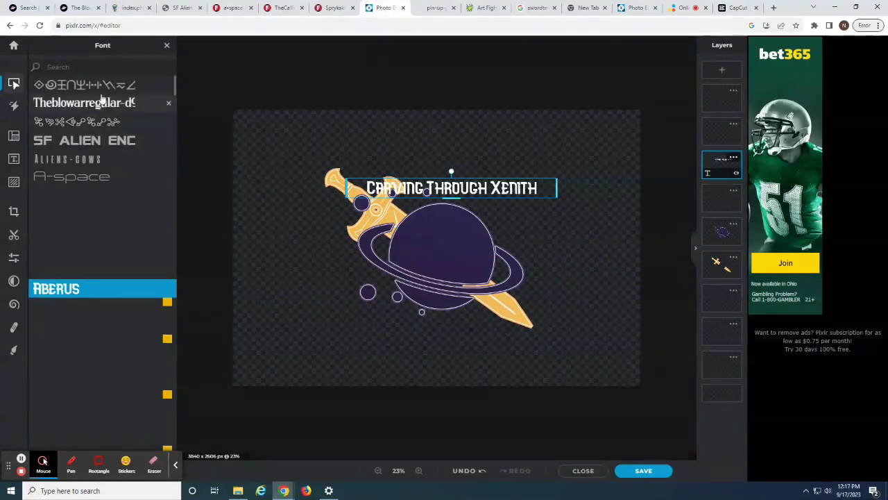
left_click(118, 139)
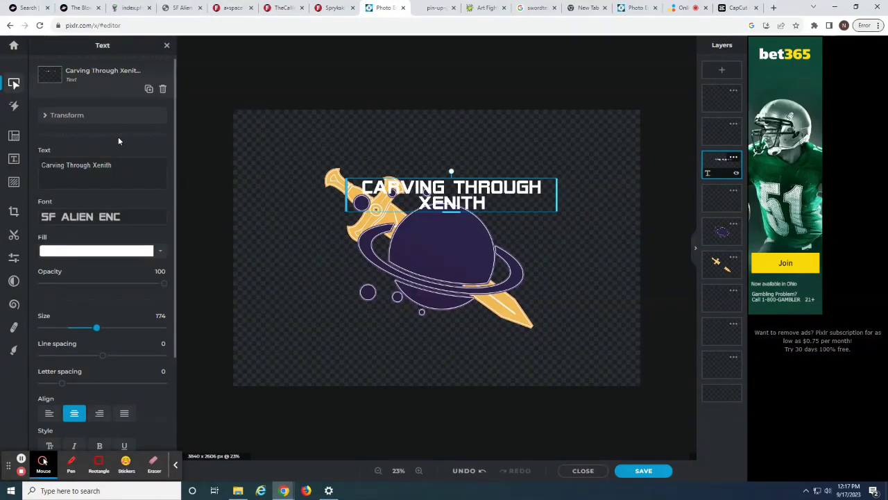
Step: Widen the title's text box until the text fits on one line, and centre it over the top of the planet
left_click(551, 190)
left_click_drag(552, 190, 620, 196)
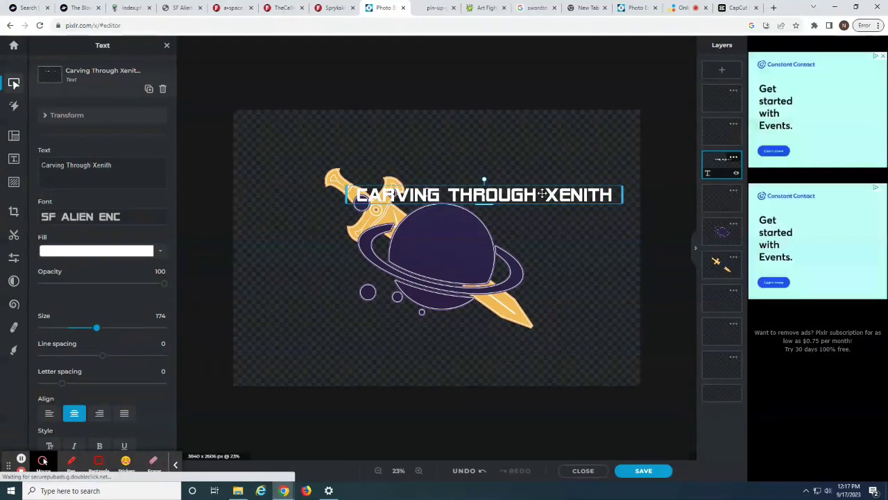
left_click_drag(478, 196, 458, 189)
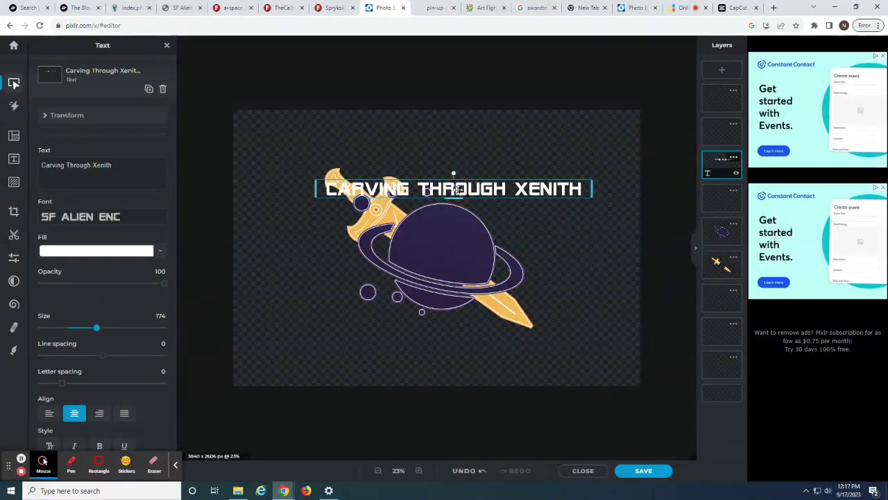
Step: Check the lettering layout in the pin-up astronaut reference image and return to the Pixlr editor
left_click(438, 6)
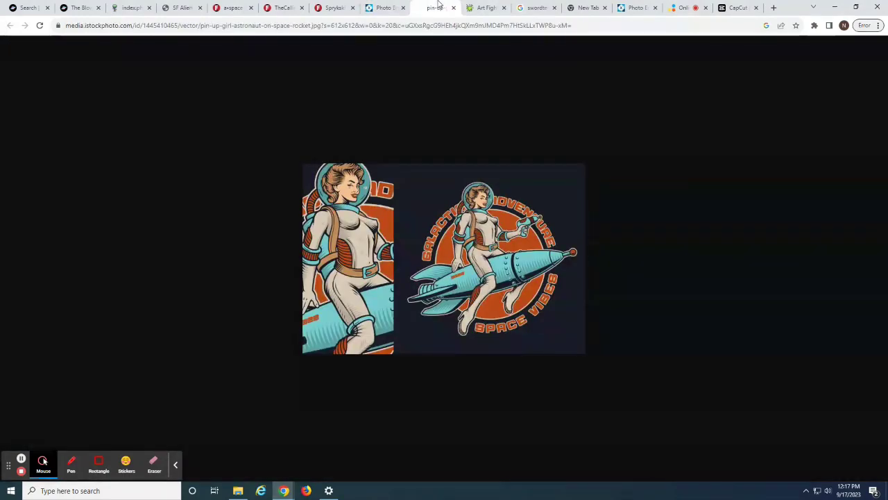
left_click(383, 6)
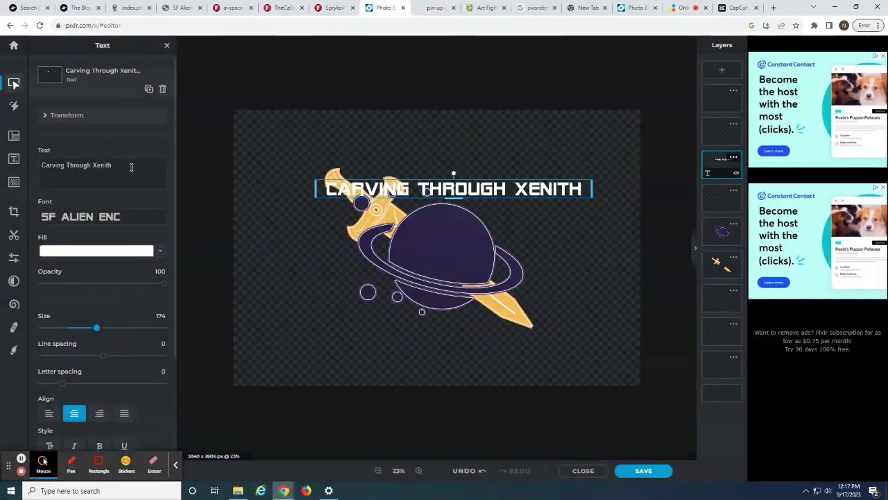
Step: Shorten the title text to "Carving Through" and narrow its text box to fit the two words
left_click_drag(131, 167, 94, 167)
key("BackSpace")
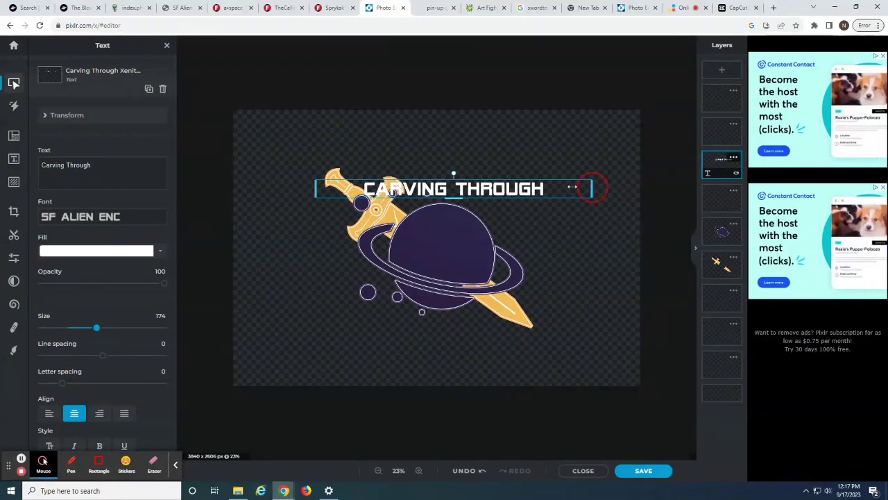
left_click_drag(573, 185, 508, 193)
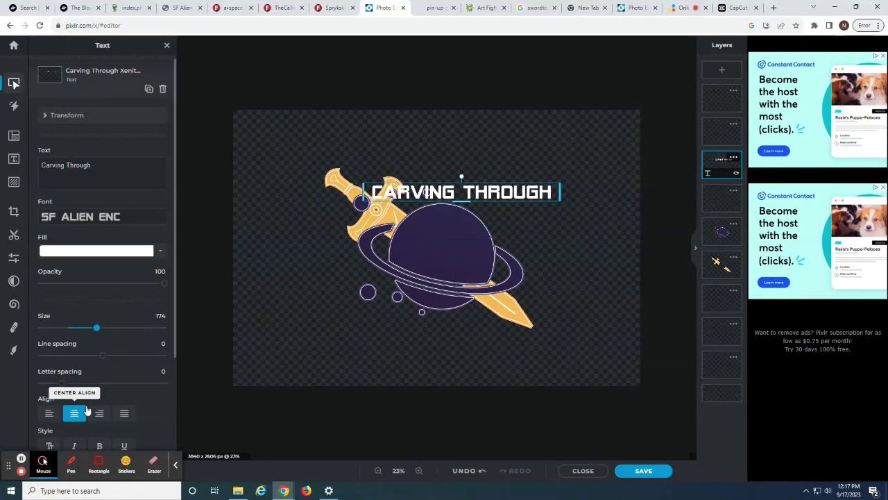
Step: Enable the Circle curve for the "Carving Through" text, try the Spread option and switch it off again
scroll(87, 411, "down", 2)
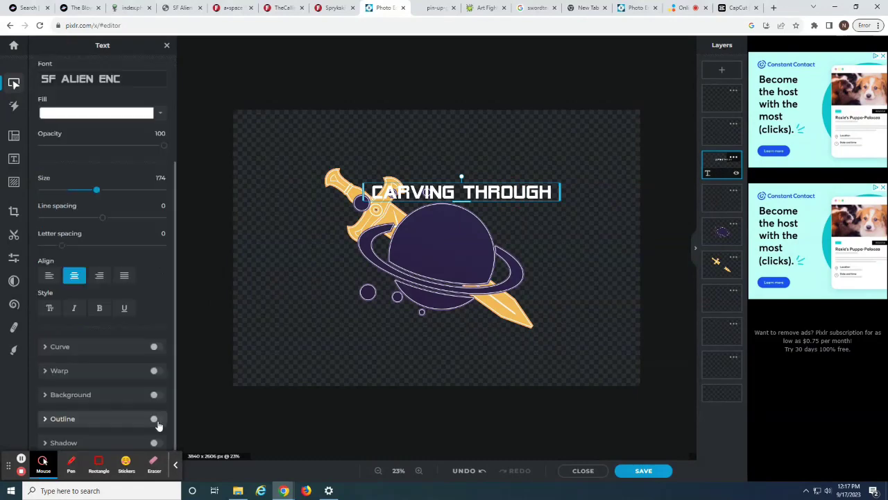
left_click(103, 352)
scroll(104, 344, "down", 1)
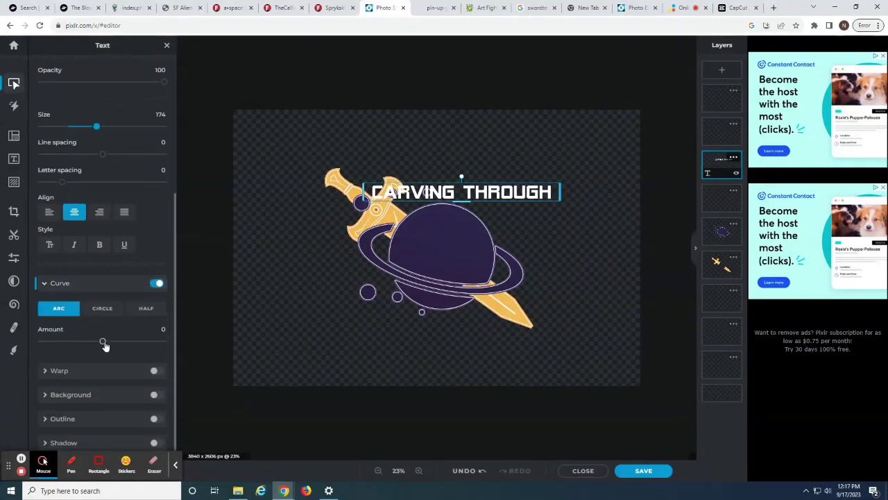
left_click(102, 310)
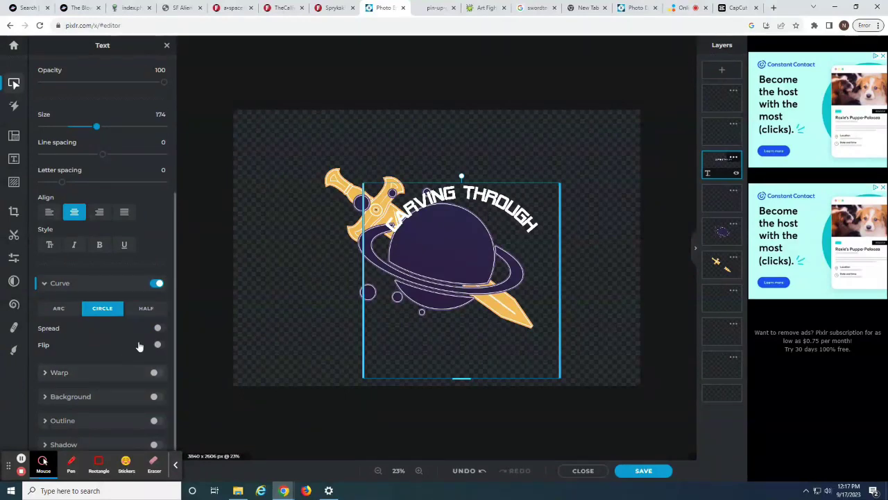
left_click(158, 328)
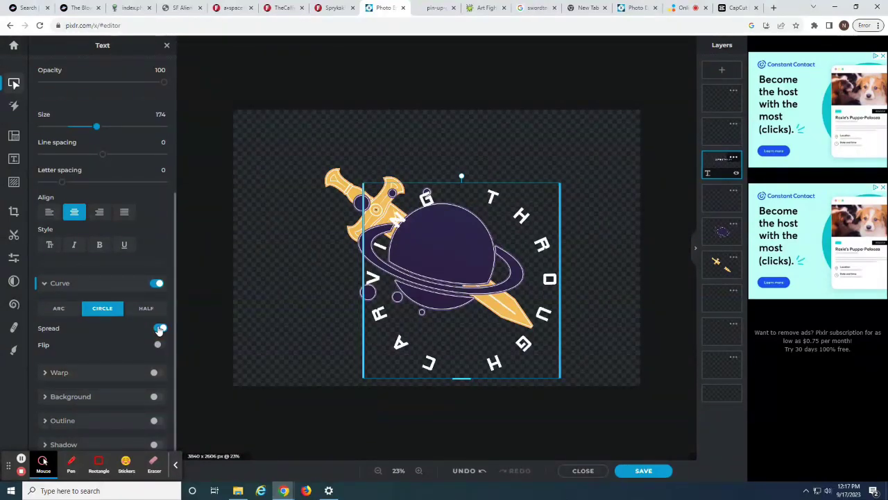
left_click(159, 328)
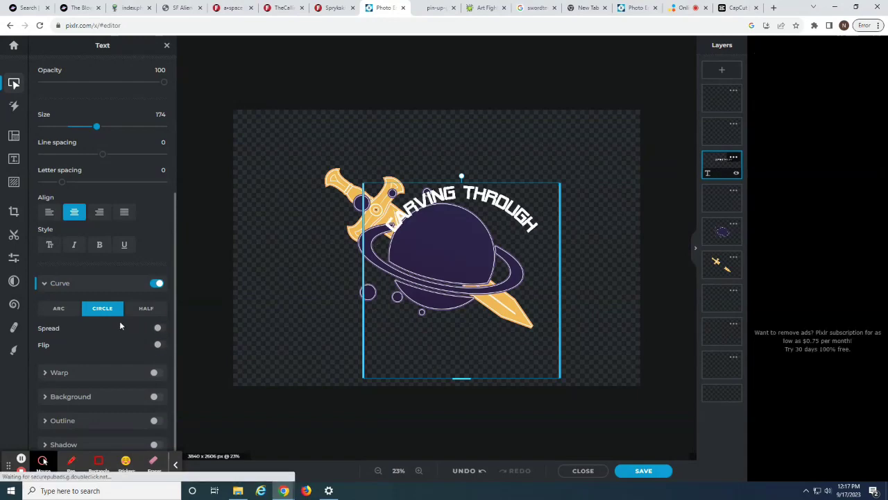
Step: Enlarge the curved "Carving Through" text's circle slightly and centre the arc over the top of the planet
left_click_drag(559, 297, 575, 304)
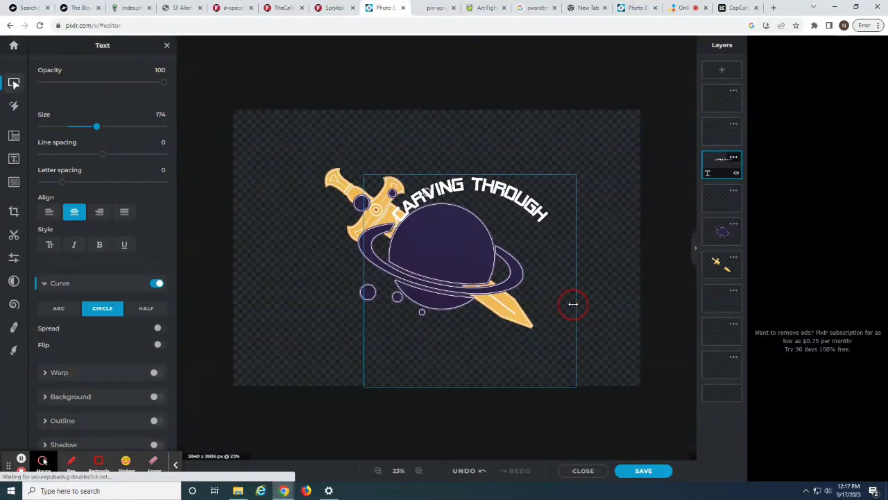
left_click(525, 217)
left_click_drag(525, 217, 505, 214)
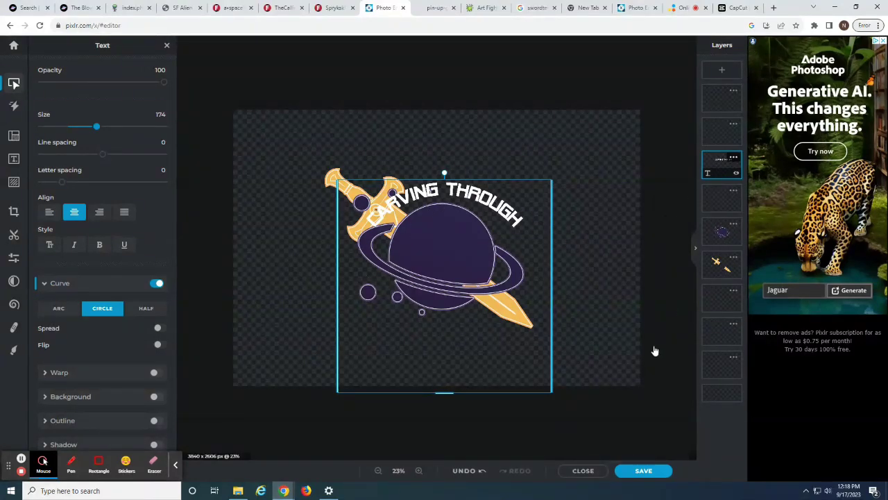
Step: Duplicate the curved "Carving Through" text layer and move the copy down over the planet's lower edge
left_click(733, 158)
left_click(668, 313)
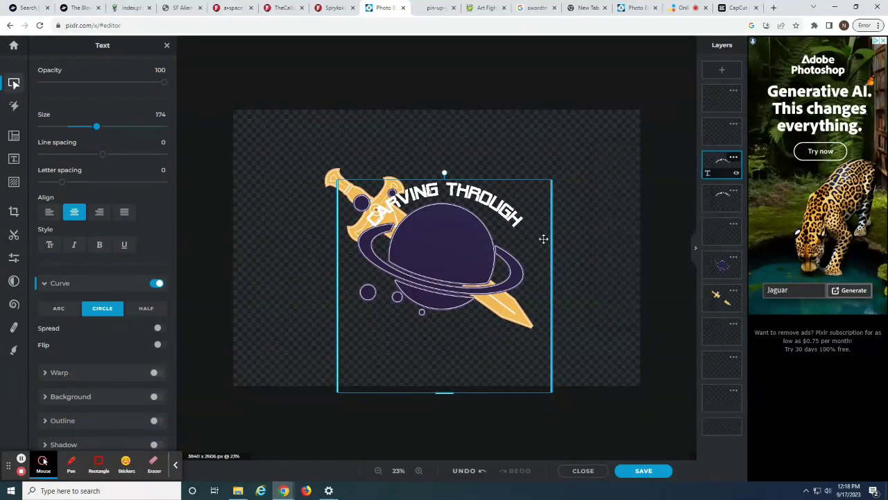
left_click_drag(503, 261, 498, 379)
Step: Replace the copied text's wording with "Xenith"
scroll(79, 263, "up", 3)
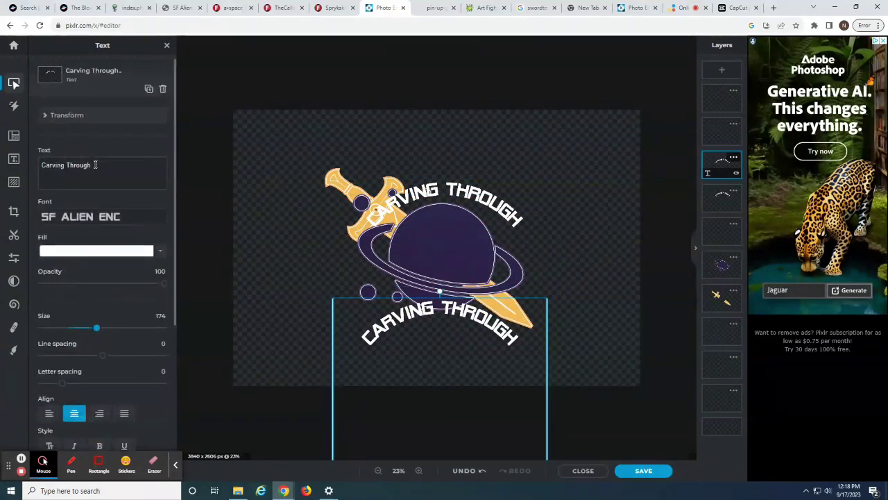
double_click(69, 165)
key("ctrl+a")
key("BackSpace")
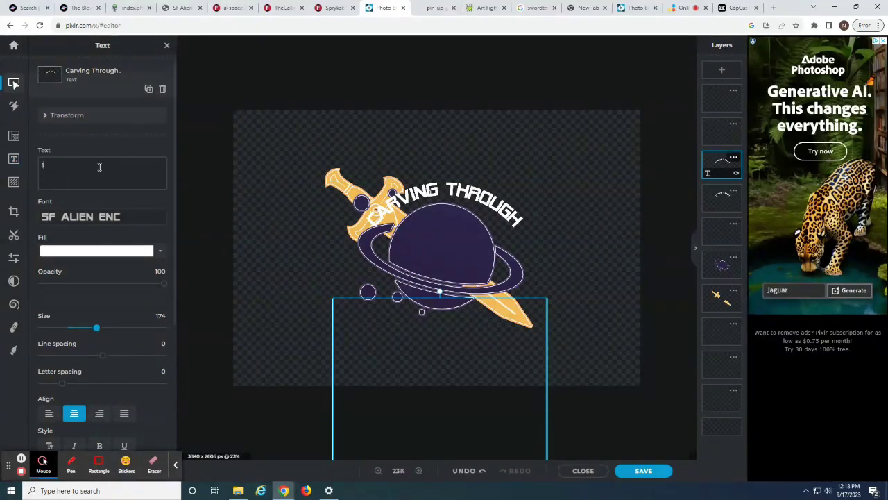
type("Xenith")
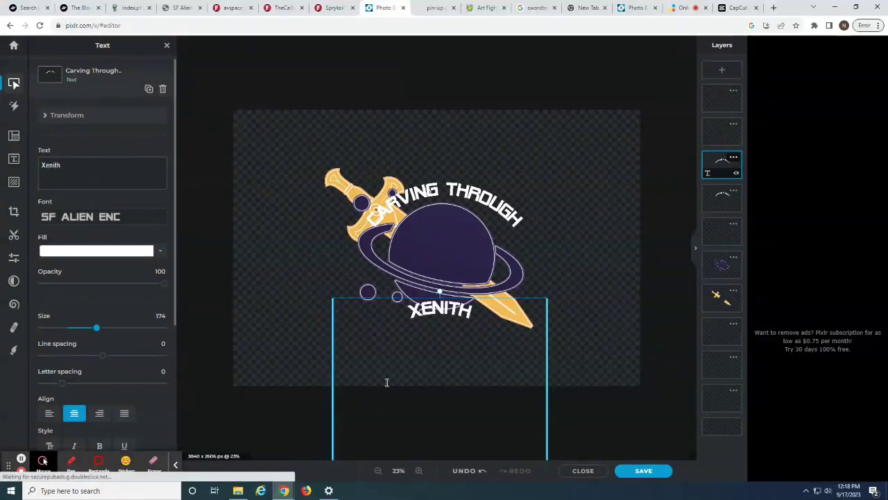
Step: Flip the "Xenith" text's circle curve and place the word just beneath the planet
scroll(95, 338, "down", 5)
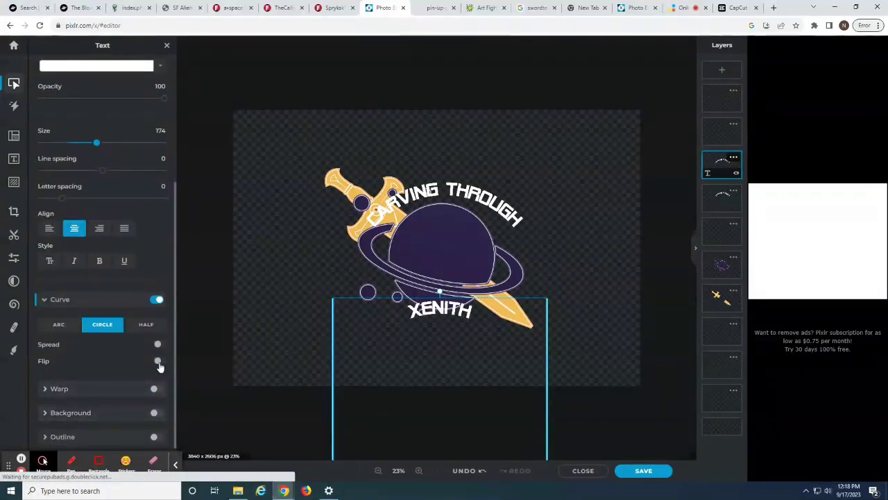
left_click_drag(470, 363, 464, 187)
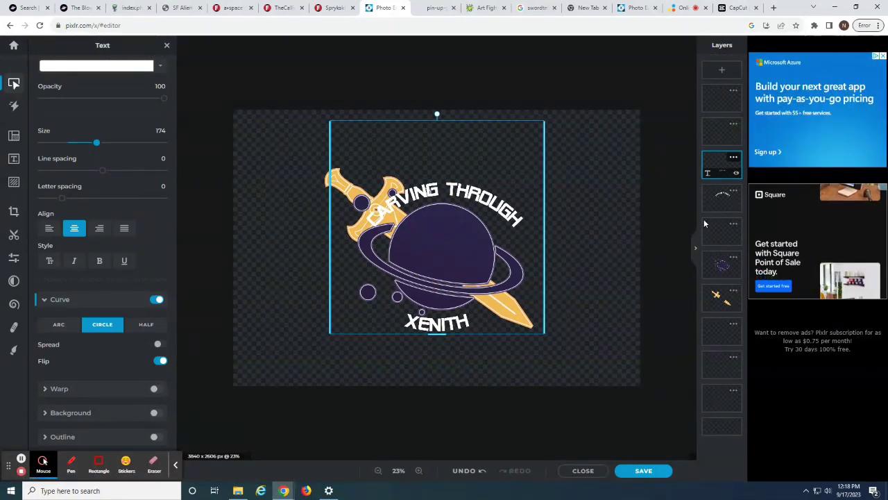
Step: Fill the "Carving Through" text with gold sampled from the sword
left_click(719, 199)
scroll(75, 277, "up", 3)
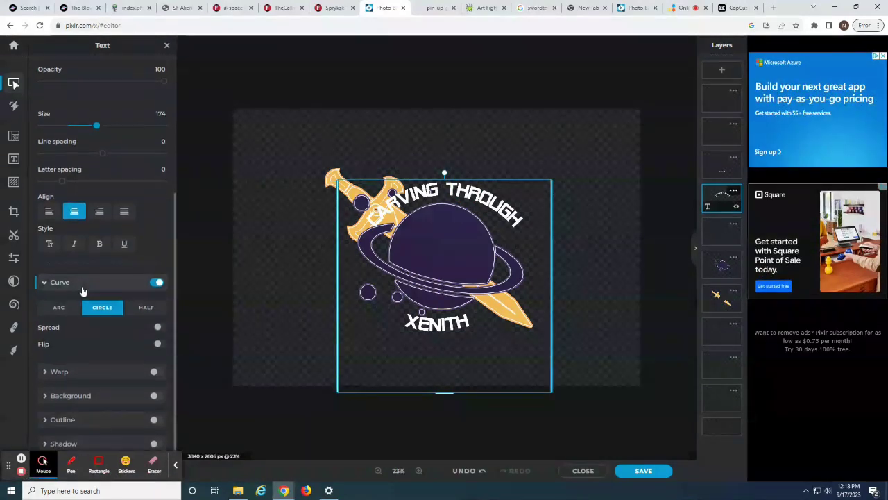
left_click(116, 253)
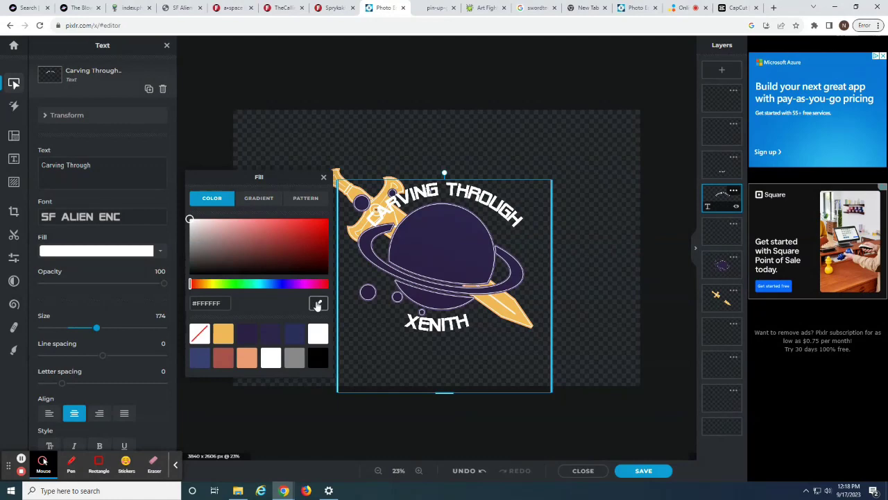
left_click(318, 305)
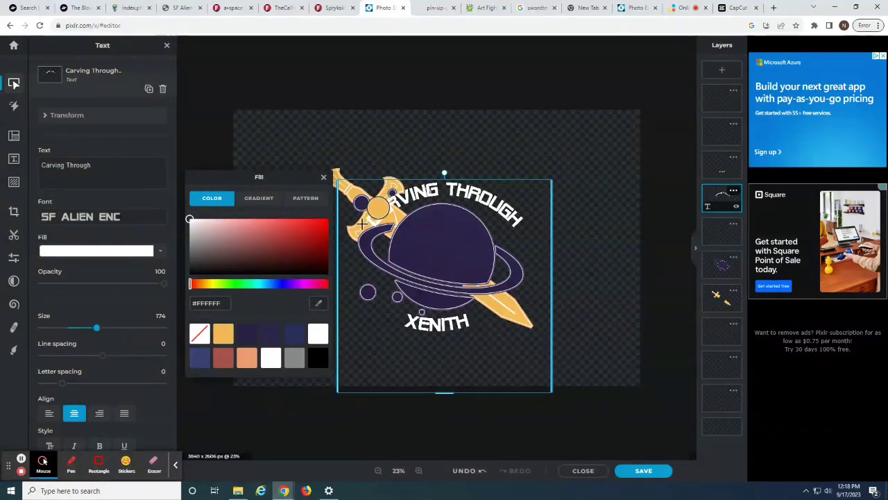
left_click(362, 227)
left_click(324, 179)
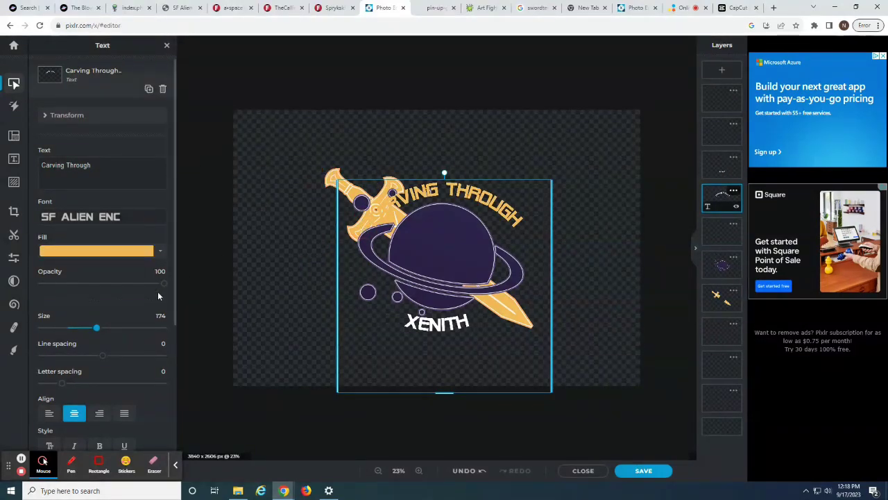
Step: Glance at the pin-up reference image, return to the editor and fill the "Carving Through" text with dark purple #2C244B
left_click(435, 8)
left_click(367, 5)
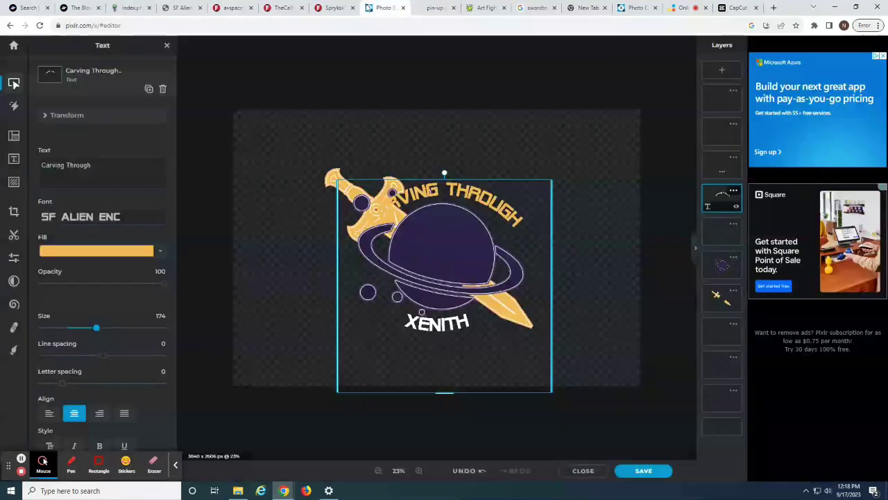
left_click(97, 250)
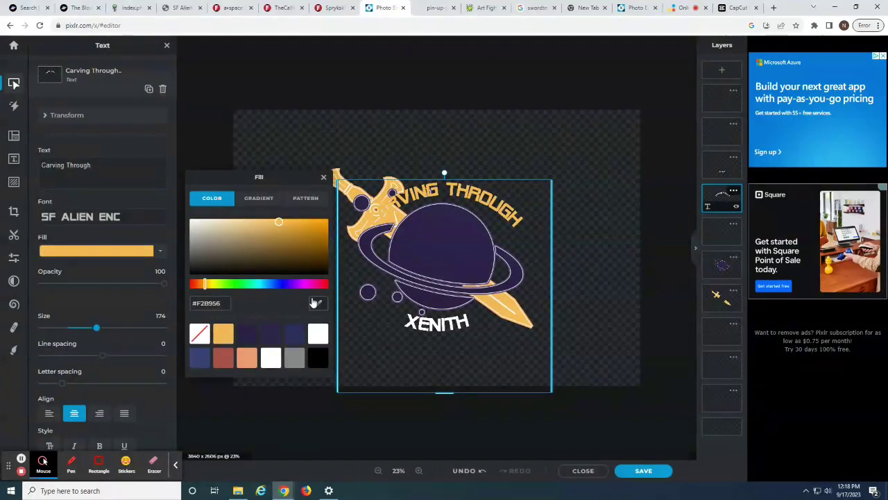
left_click(270, 335)
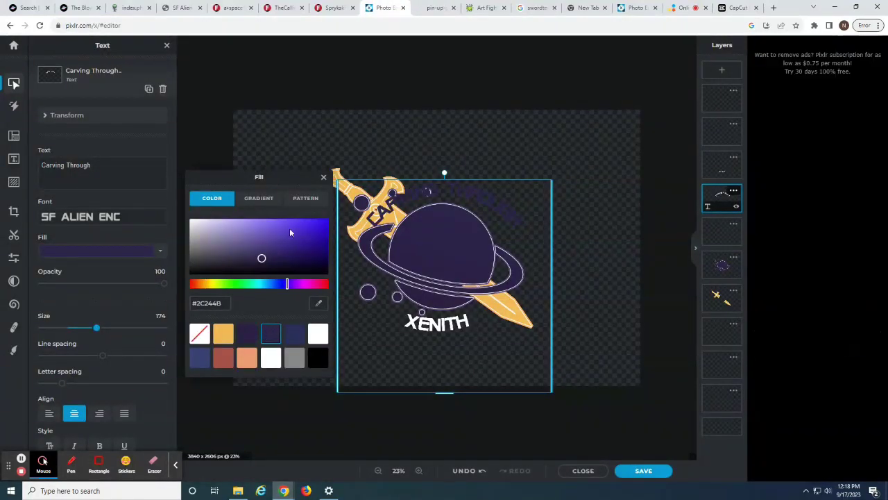
left_click(324, 177)
Step: Enable an outline on the "Carving Through" text and set its colour to white #FFFFFF
scroll(82, 364, "down", 1)
scroll(82, 362, "down", 3)
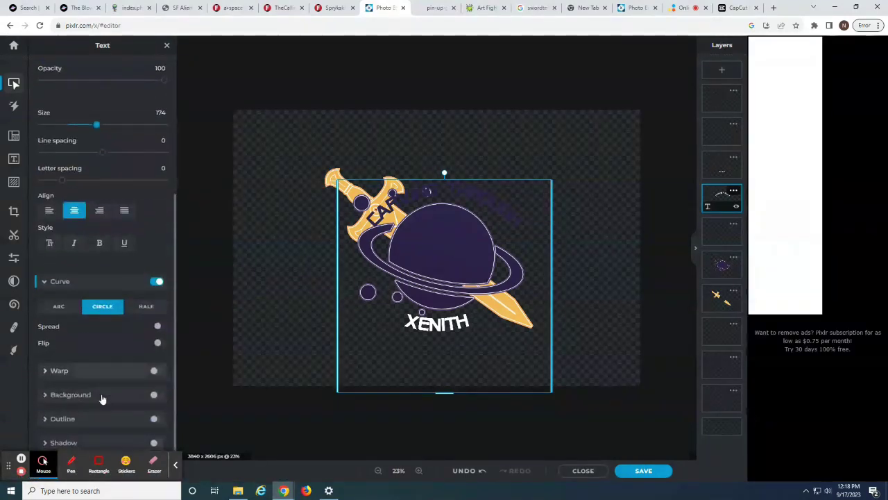
left_click(86, 418)
scroll(70, 352, "down", 1)
scroll(70, 352, "down", 2)
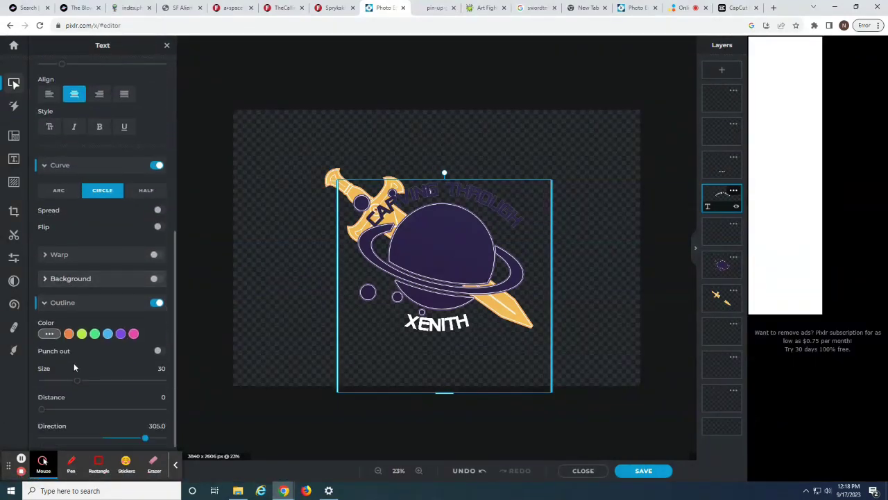
left_click(50, 308)
left_click_drag(78, 352, 38, 322)
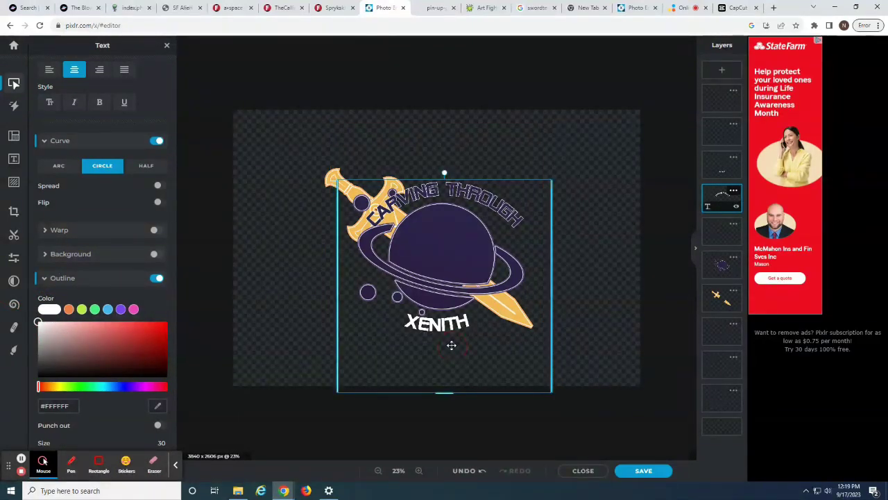
Step: Select the "Xenith" text layer and give it a white #FFFFFF outline with size 10
left_click(735, 162)
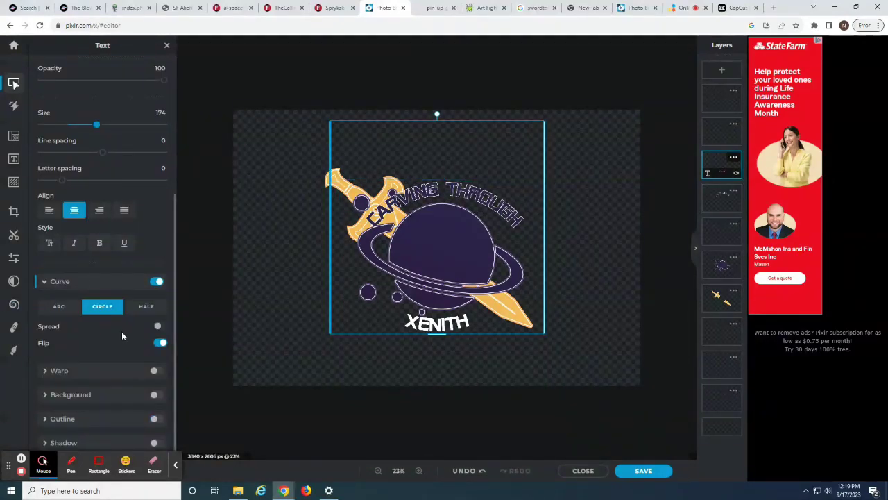
left_click(111, 419)
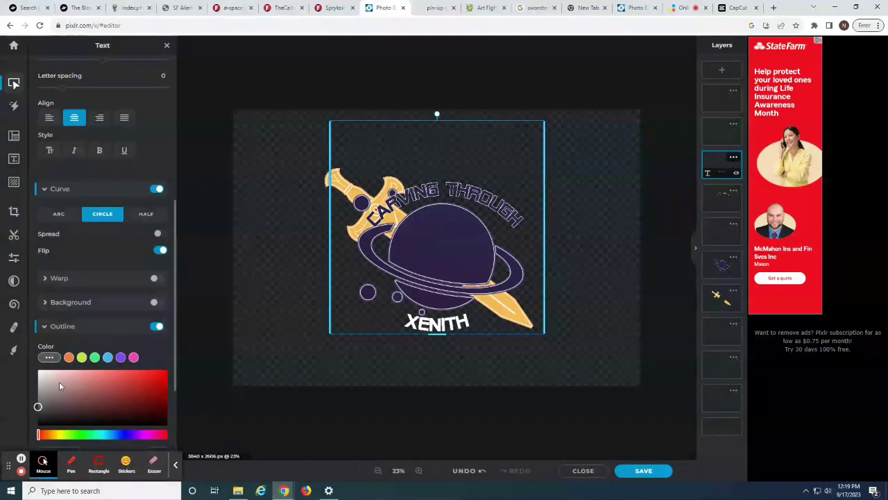
scroll(130, 395, "down", 1)
left_click(184, 444)
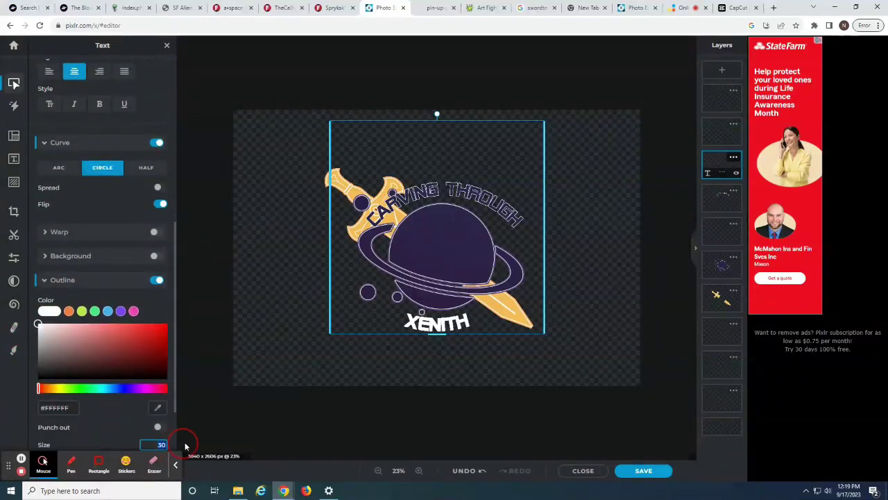
scroll(185, 441, "up", 1)
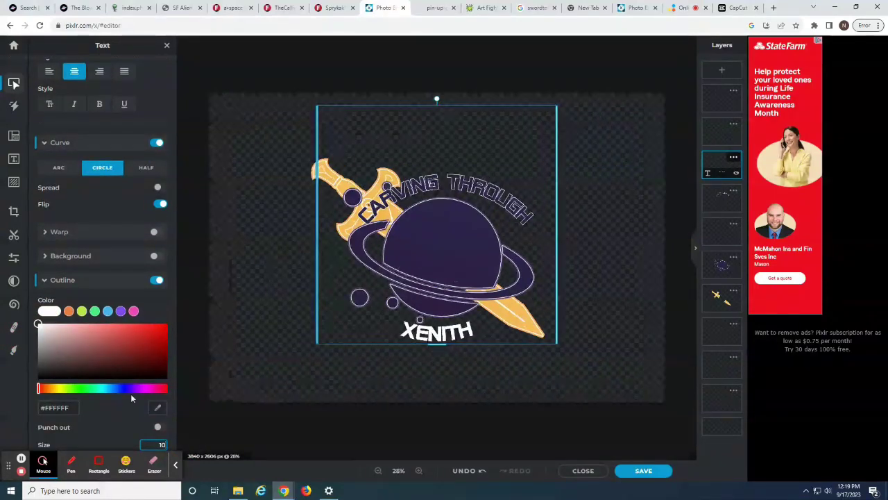
scroll(77, 306, "down", 2)
Step: Fill the "Xenith" text with dark purple, trying #2C244B and a sample from the artwork before choosing #2C2046
scroll(76, 306, "up", 6)
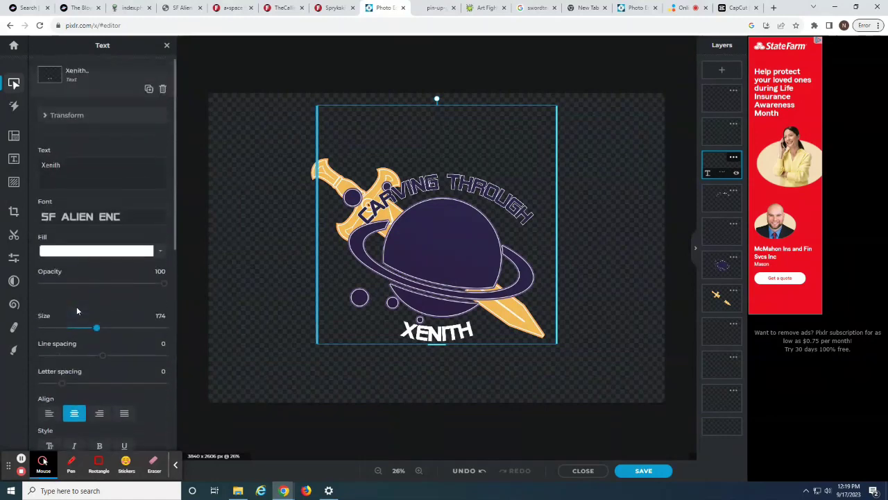
left_click(106, 251)
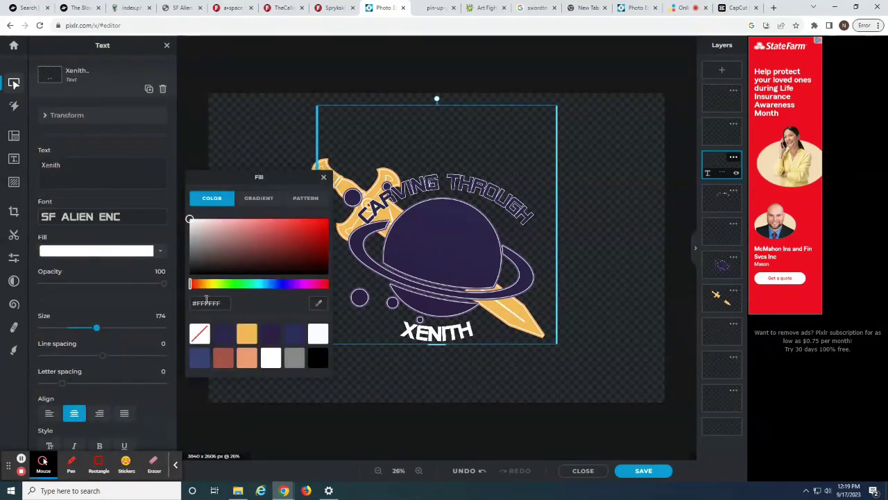
left_click(223, 333)
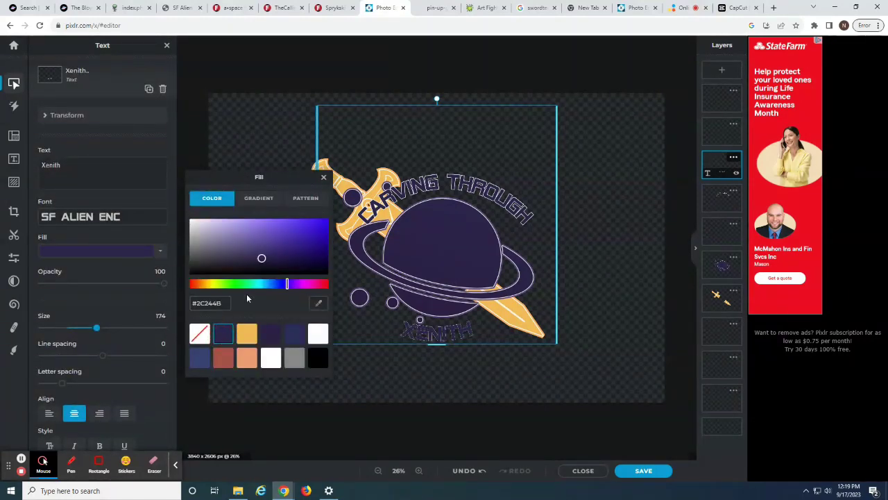
left_click(319, 302)
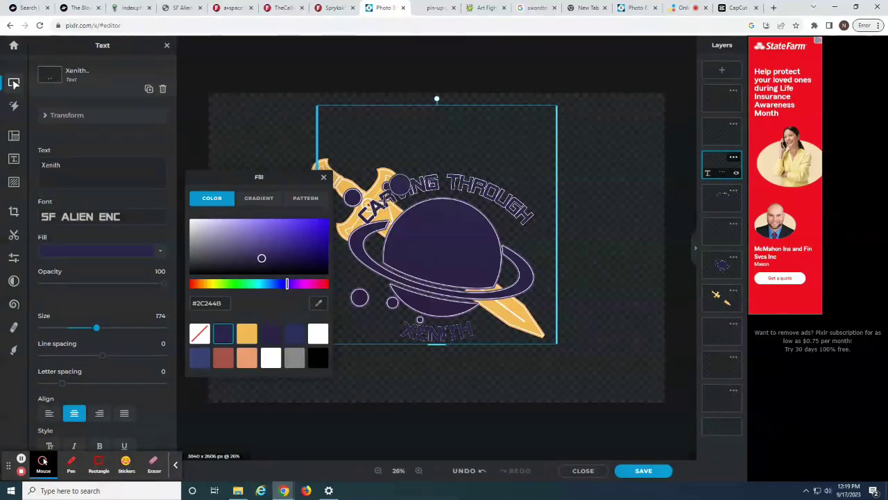
left_click(354, 199)
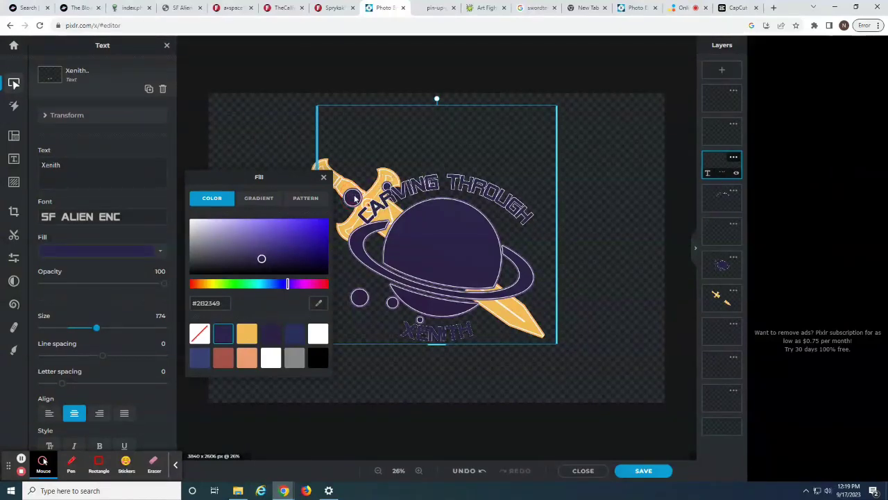
left_click(271, 334)
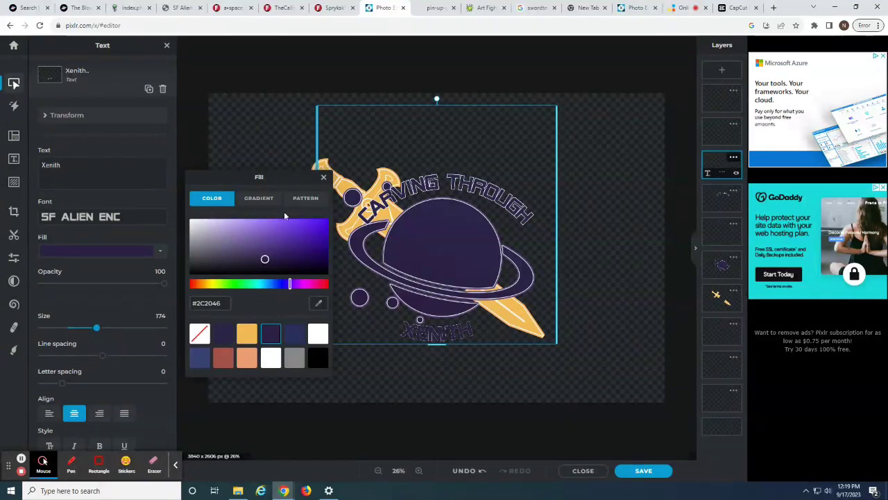
Step: Close the fill settings, duplicate the "Xenith" text layer and select the lower copy
left_click(324, 178)
left_click(732, 157)
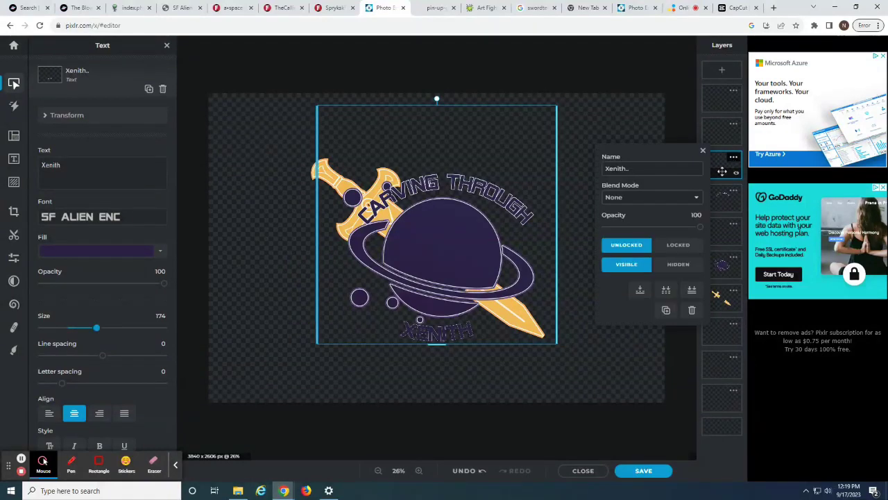
left_click(667, 310)
left_click(715, 202)
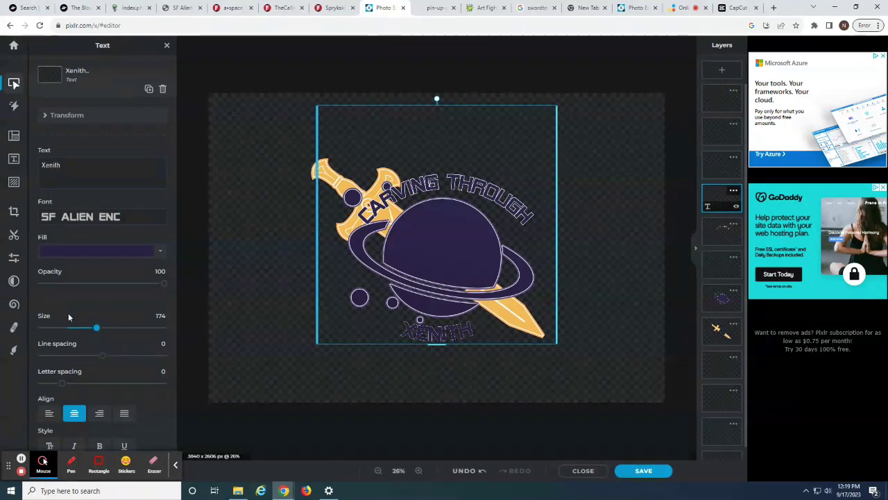
Step: Sample the planet's purple for the lower "Xenith" copy's outline and lighten it to #A482FF, checking the lettering up close
scroll(114, 367, "down", 5)
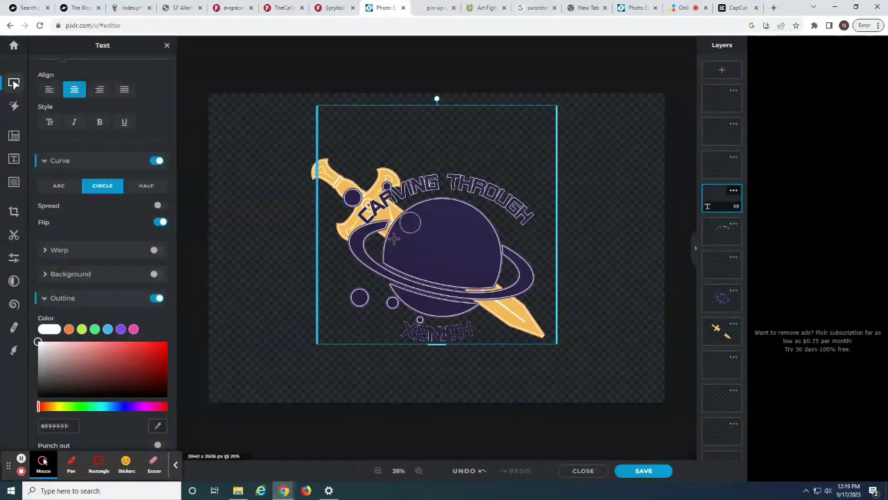
left_click(408, 221)
left_click(55, 345)
left_click(97, 340)
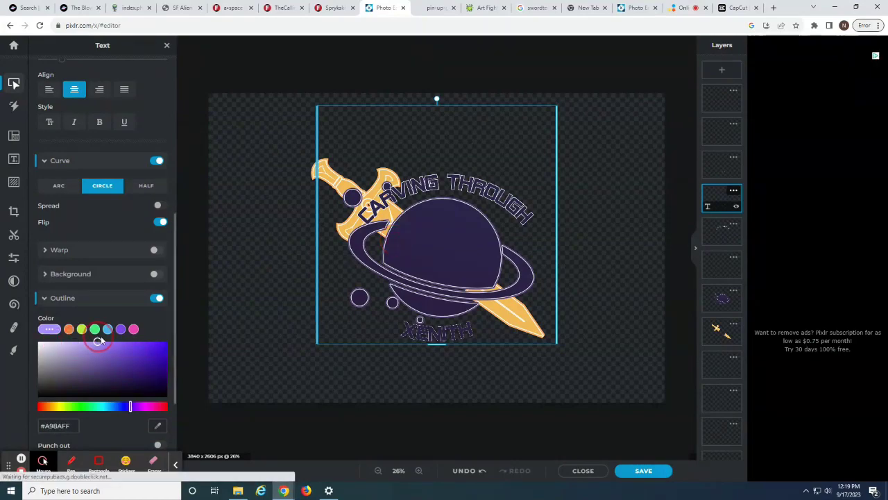
left_click_drag(98, 340, 101, 341)
scroll(388, 367, "up", 3)
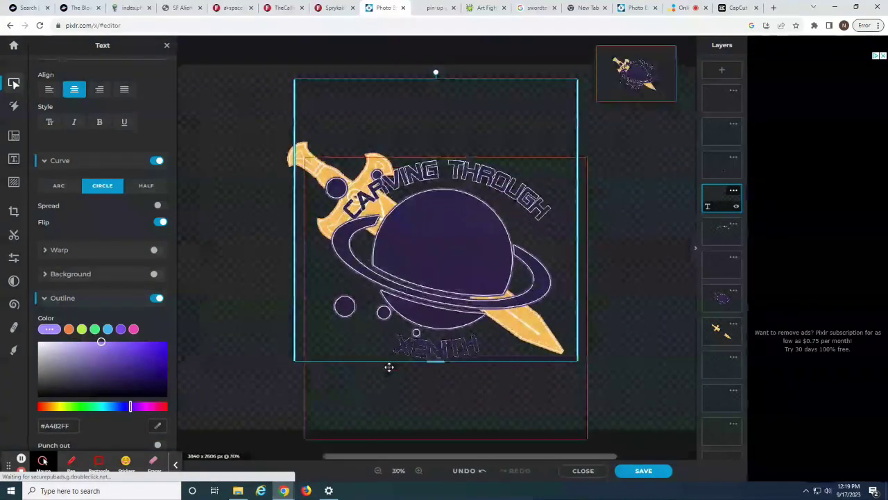
scroll(389, 367, "up", 10)
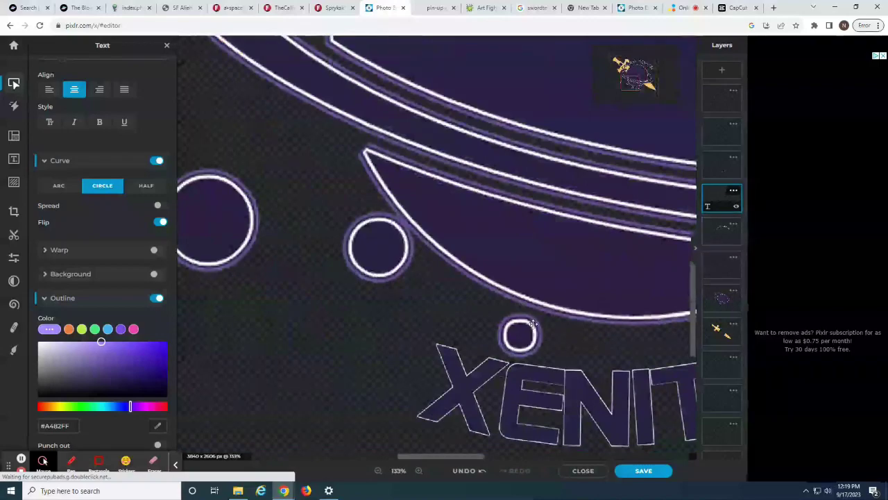
scroll(482, 366, "up", 5)
scroll(464, 369, "down", 2)
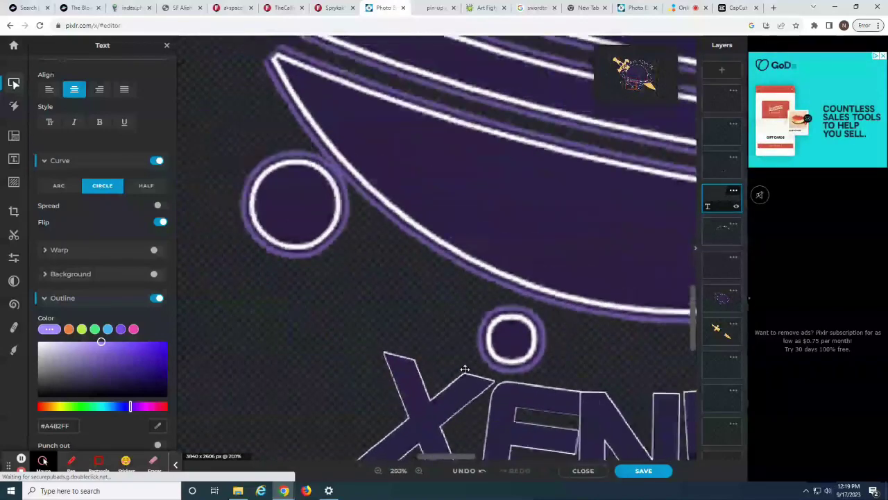
scroll(465, 369, "down", 10)
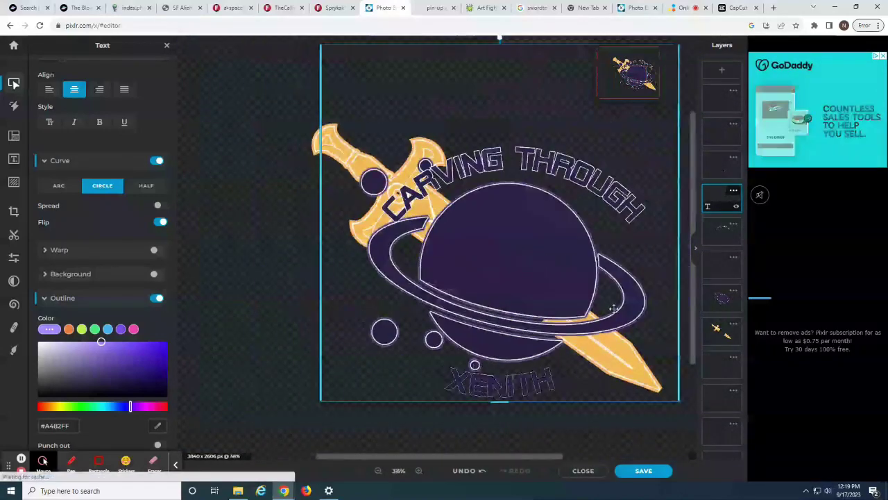
Step: Duplicate the "Carving Through" text layer
left_click(722, 237)
left_click(733, 224)
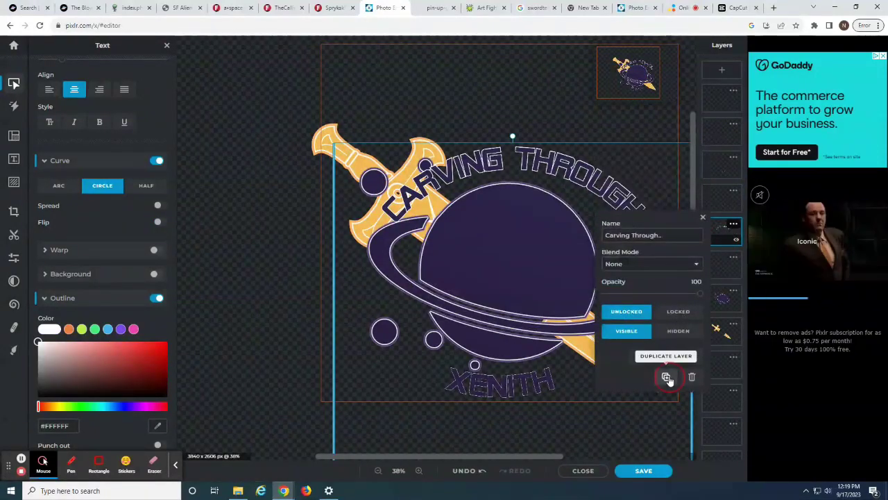
left_click(666, 378)
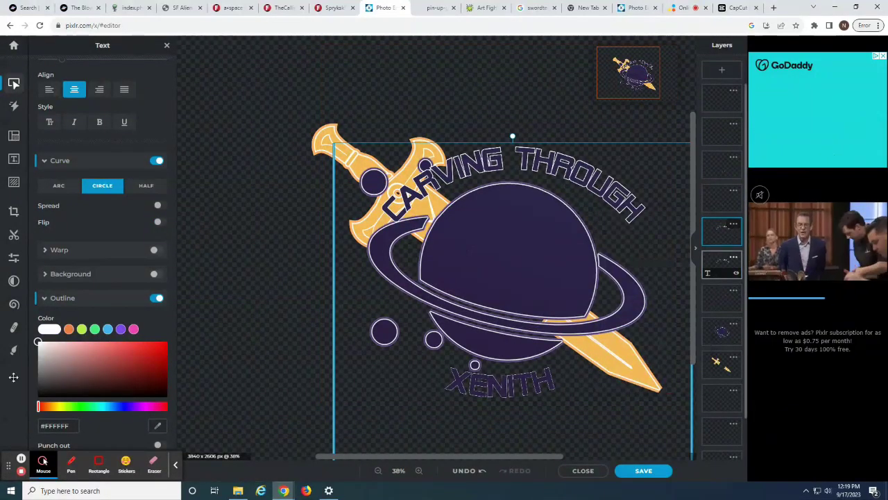
Step: Set the outline size of the lower "Carving Through" copy to 15, after trying 10
scroll(98, 407, "down", 2)
scroll(138, 388, "up", 3)
scroll(140, 394, "down", 1)
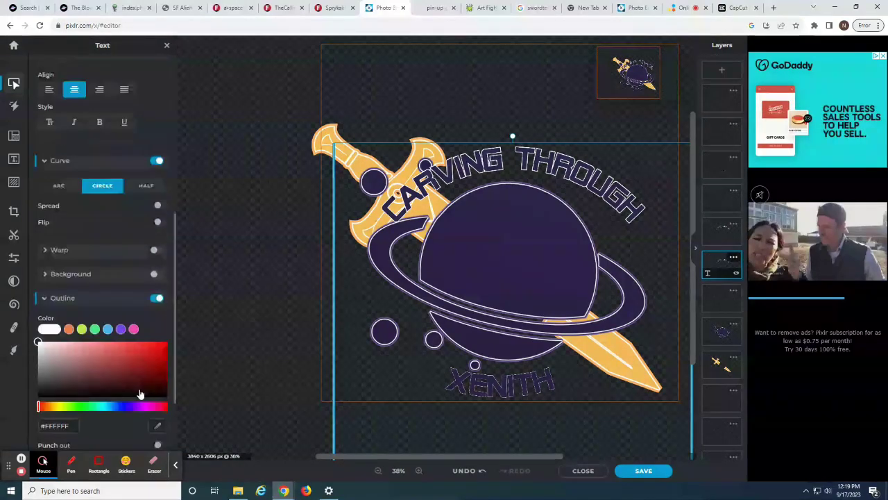
scroll(139, 393, "down", 2)
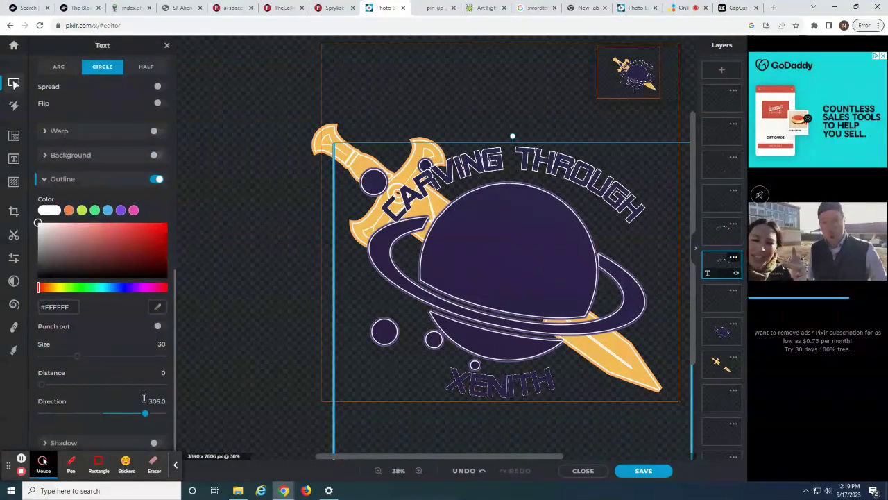
double_click(162, 344)
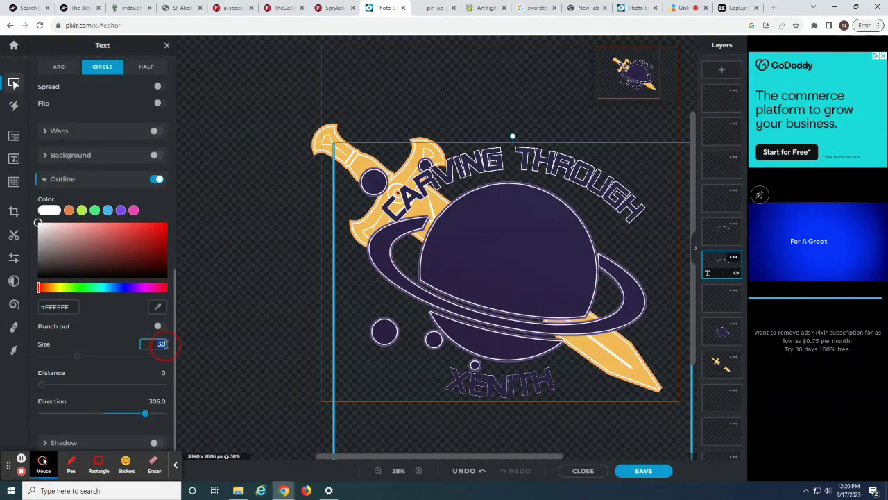
key("BackSpace")
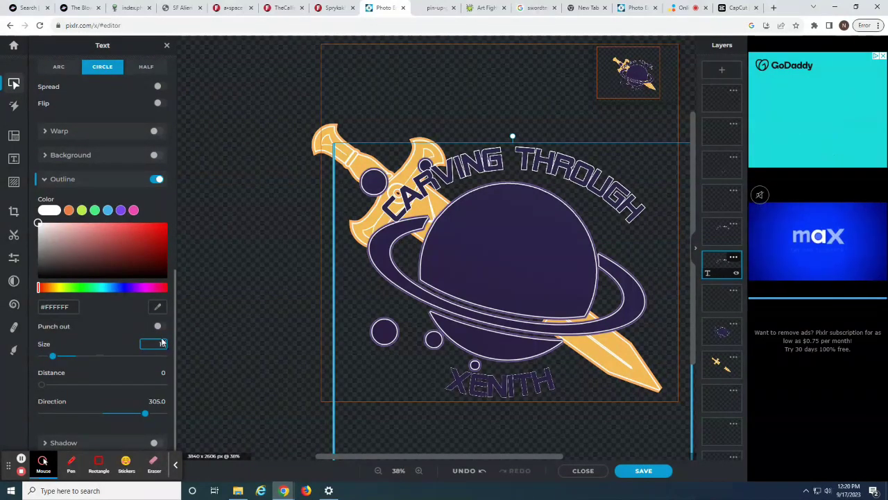
type("10")
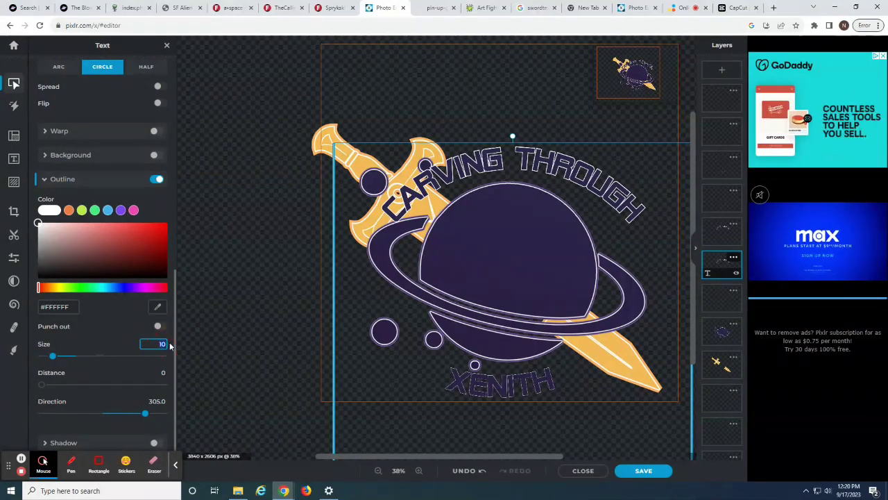
type("4")
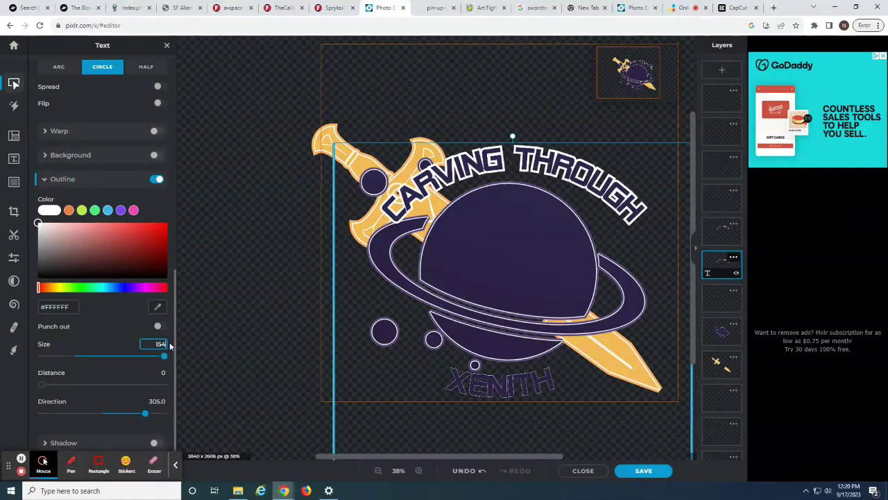
key("BackSpace")
key("BackSpace")
key("BackSpace")
type("15")
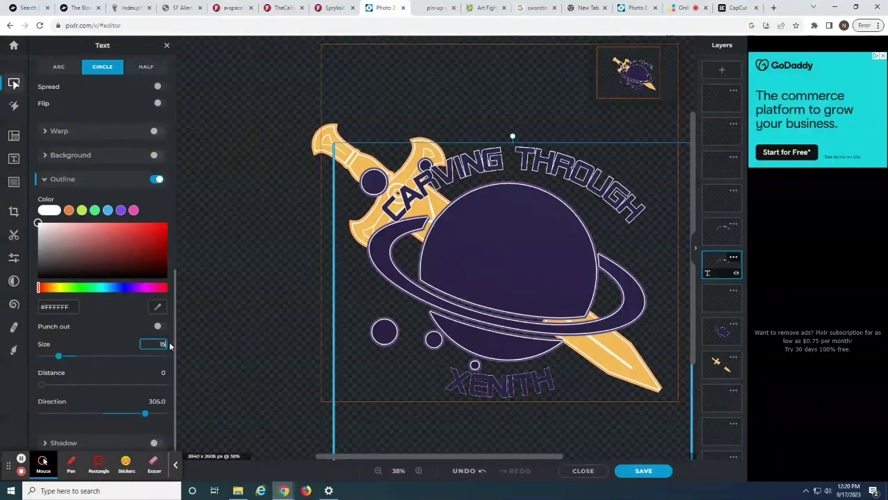
Step: Sample the planet's purple for the lower "Carving Through" copy's outline and lighten it to #CBB3FF
left_click(158, 308)
left_click(469, 254)
left_click_drag(94, 233, 77, 223)
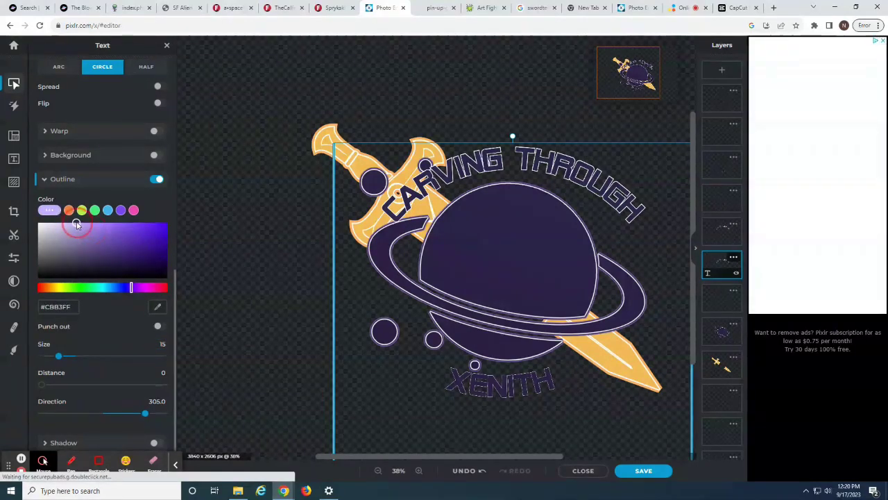
Step: Select the upper "Carving Through" copy and set its white outline size to 10
left_click(721, 231)
left_click_drag(149, 344, 177, 347)
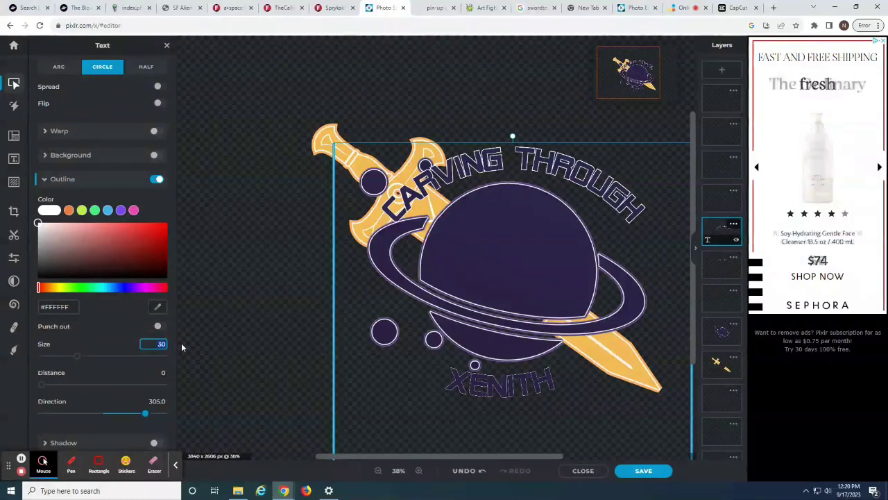
type("10")
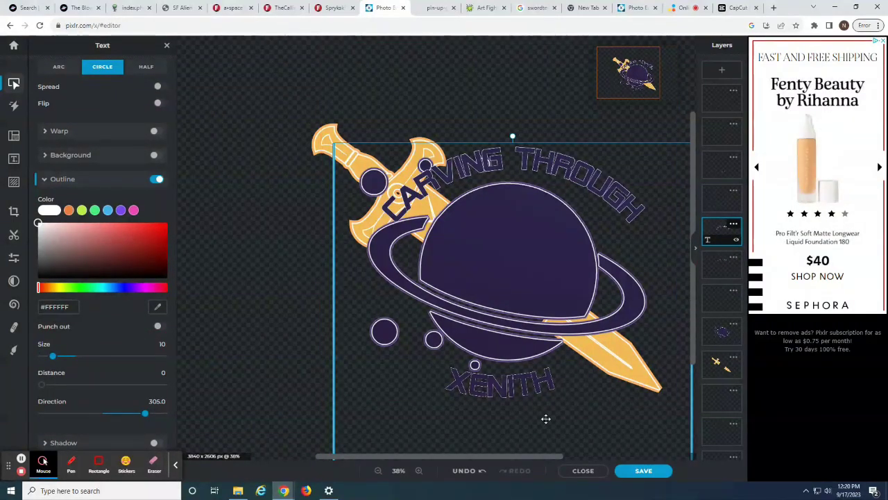
Step: Select the lower "Xenith" copy and set its purple outline size to 15
scroll(596, 400, "down", 2)
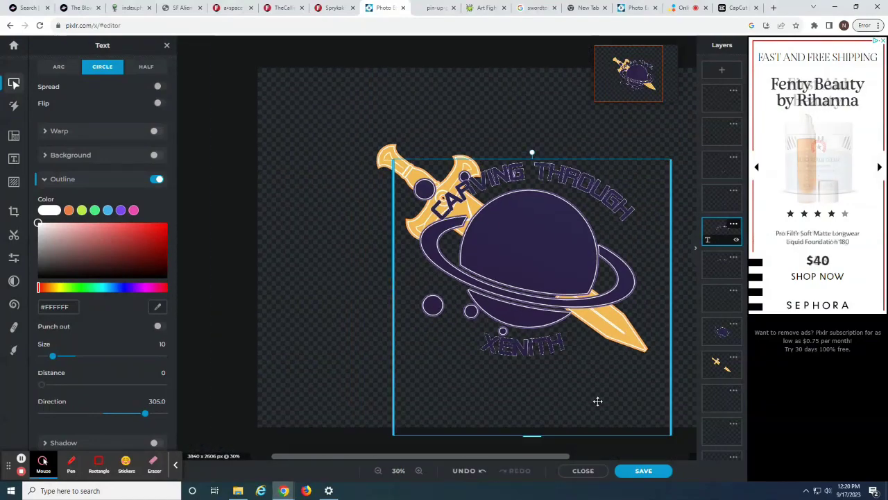
scroll(460, 363, "up", 4)
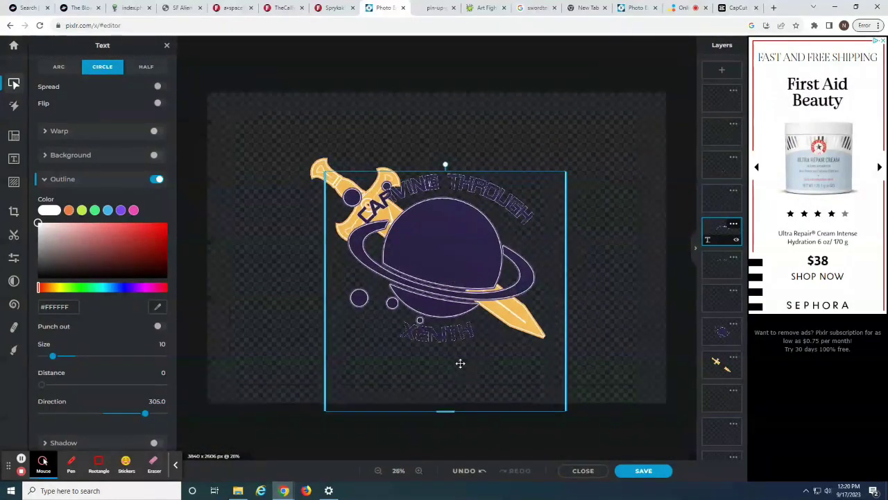
scroll(449, 358, "up", 4)
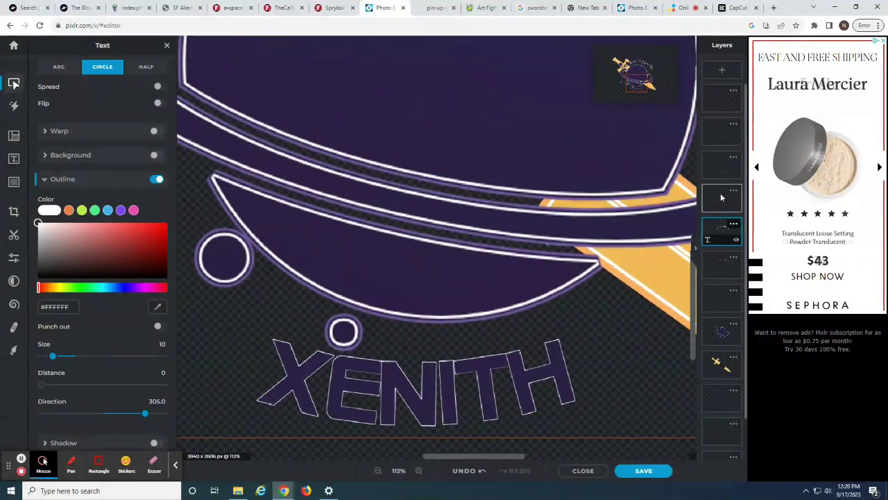
left_click(343, 331)
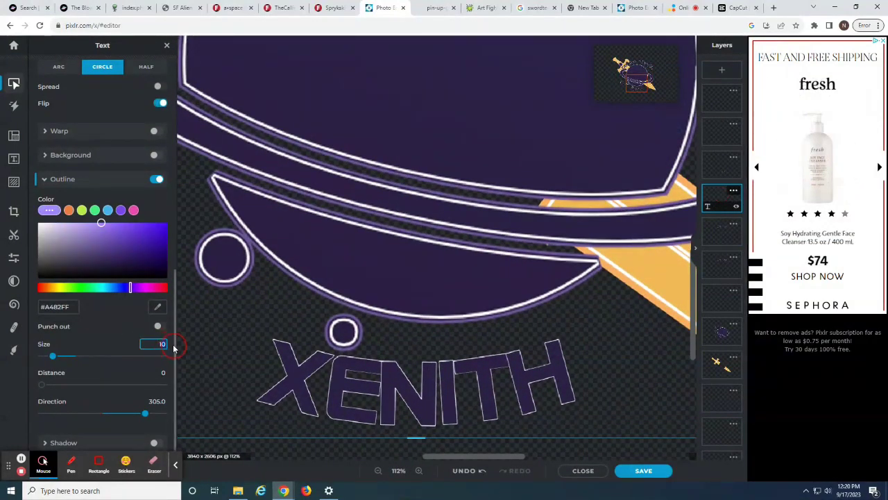
type("15")
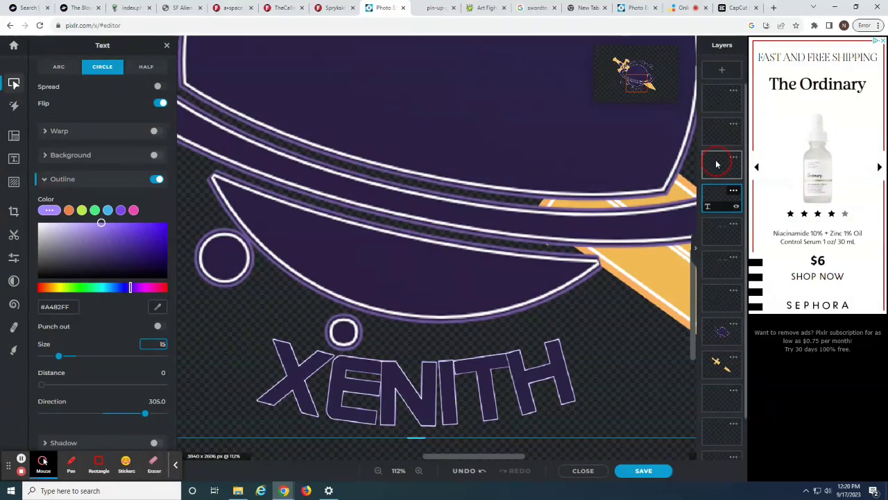
Step: Check the upper "Xenith" copy's outline settings, deselect it and compare the whole logo with the pin-up reference image
left_click(717, 164)
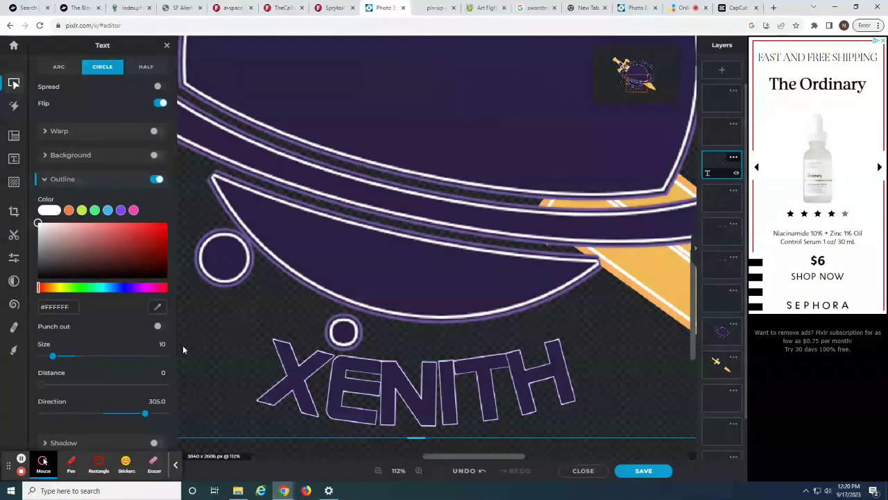
scroll(347, 392, "down", 5)
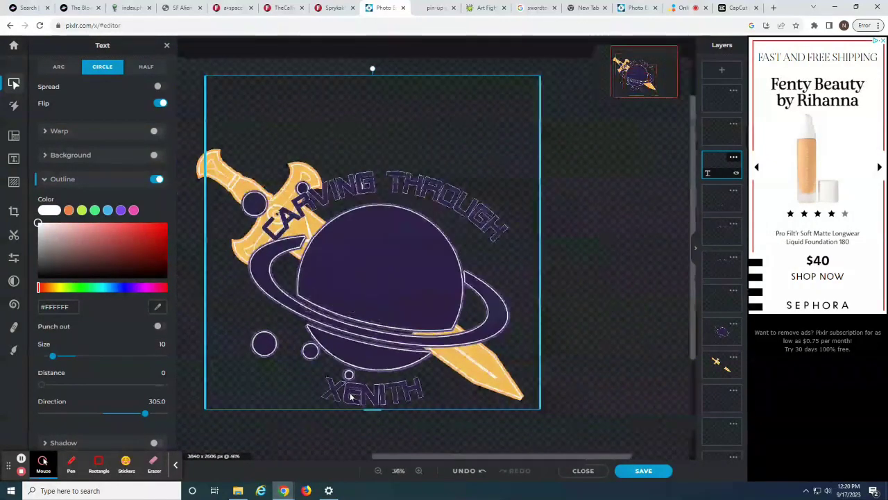
scroll(350, 396, "down", 3)
left_click(559, 438)
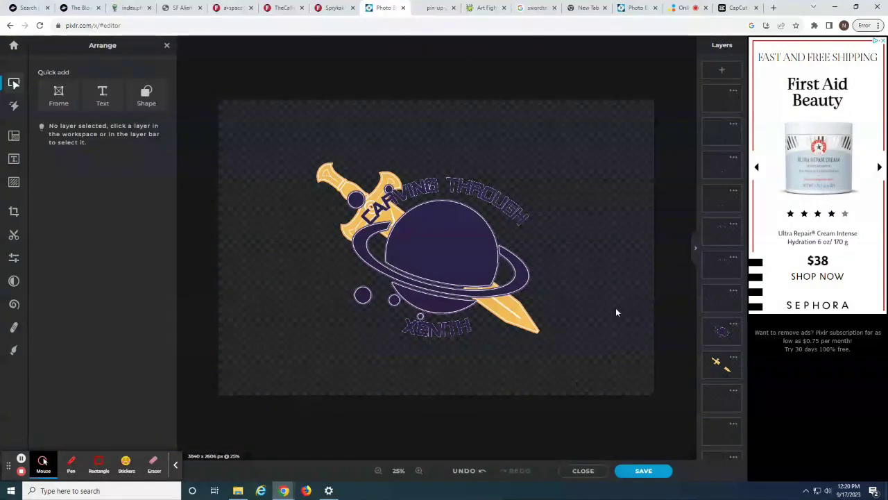
left_click(434, 7)
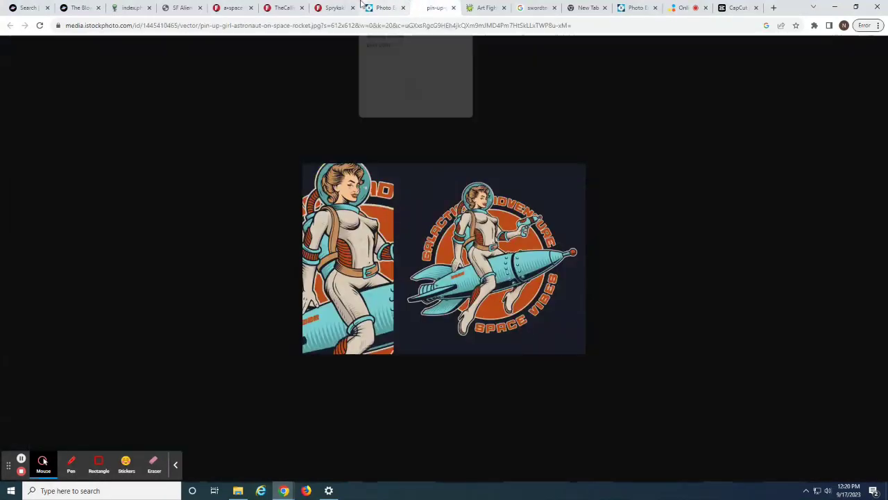
left_click(380, 8)
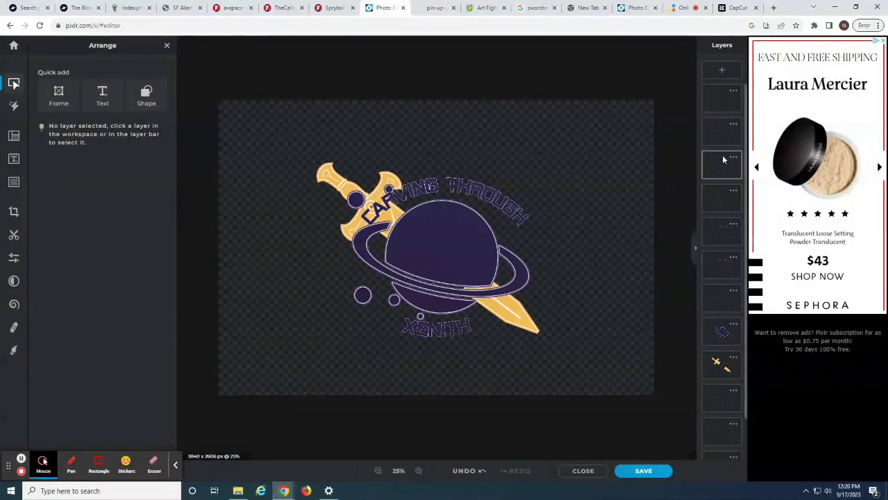
Step: Try merging all visible layers into one and undo the merge
left_click(733, 158)
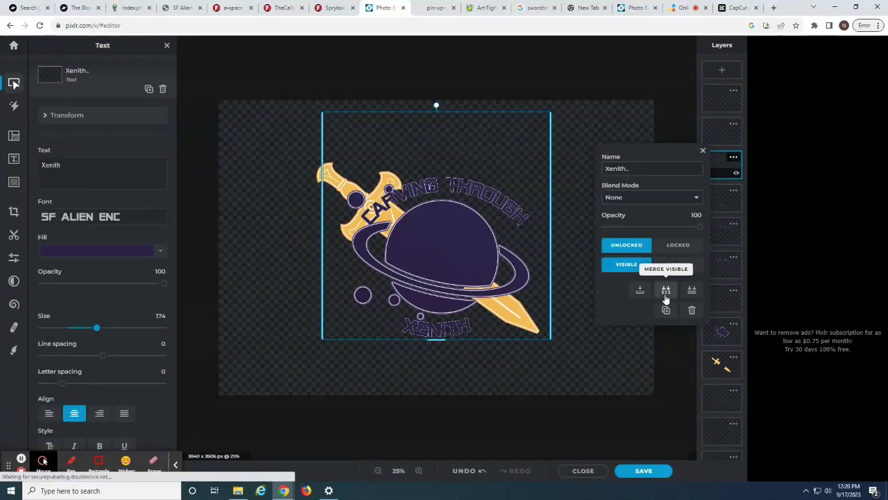
left_click(665, 291)
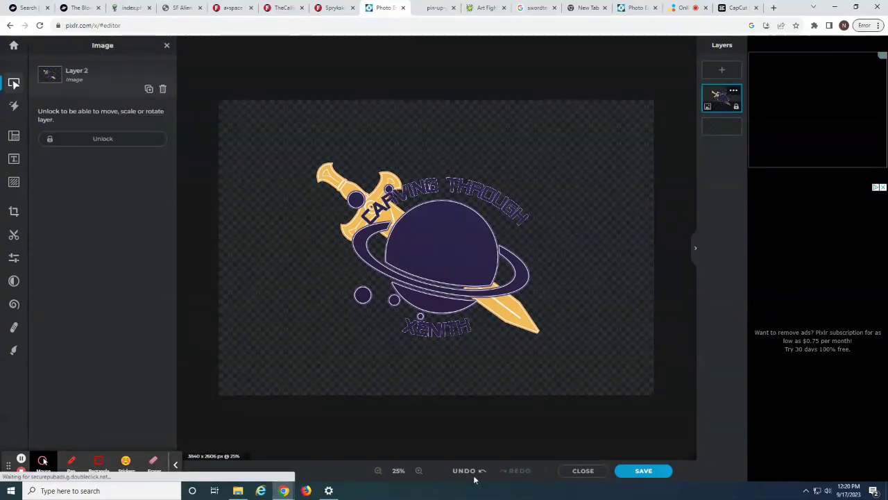
left_click(465, 470)
Step: Unlock the planet image layer and use Cutout in Remove mode to erase the two small circles overlapping the sword
left_click(714, 338)
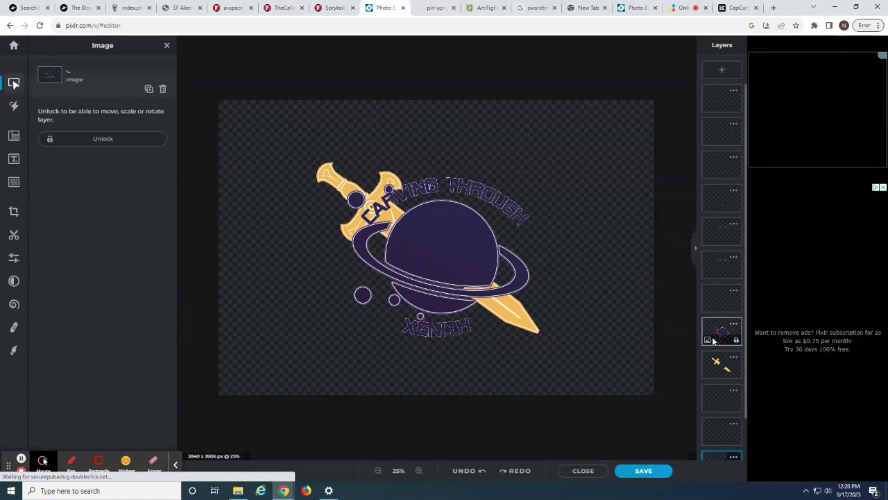
left_click(59, 138)
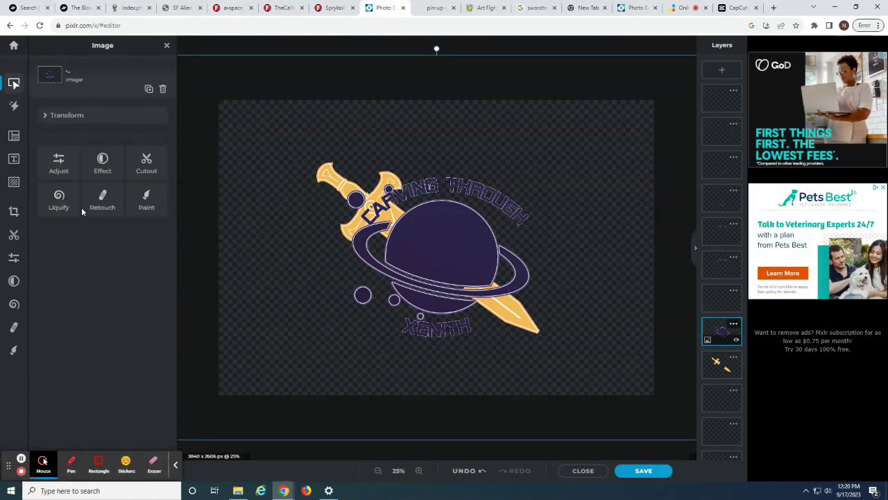
left_click(146, 163)
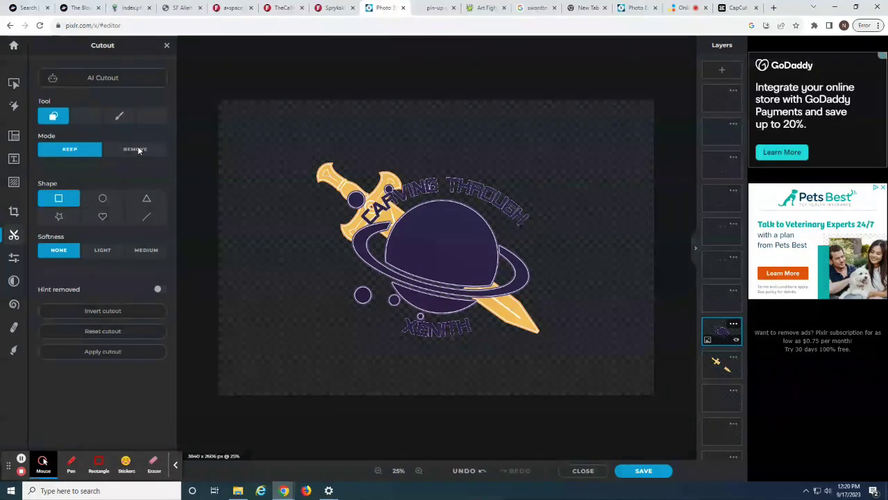
left_click(139, 150)
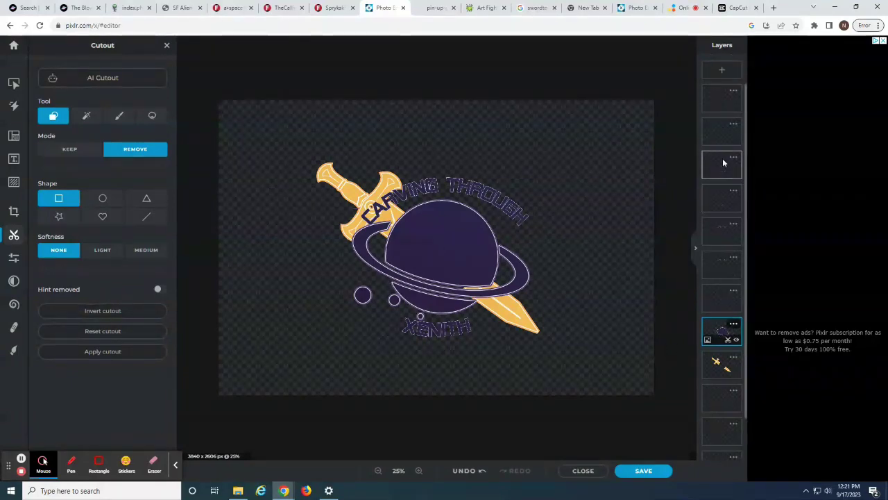
Step: Merge all visible layers of the logo into one, starting from the Xenith text layer's options
scroll(722, 159, "down", 2)
scroll(720, 205, "up", 2)
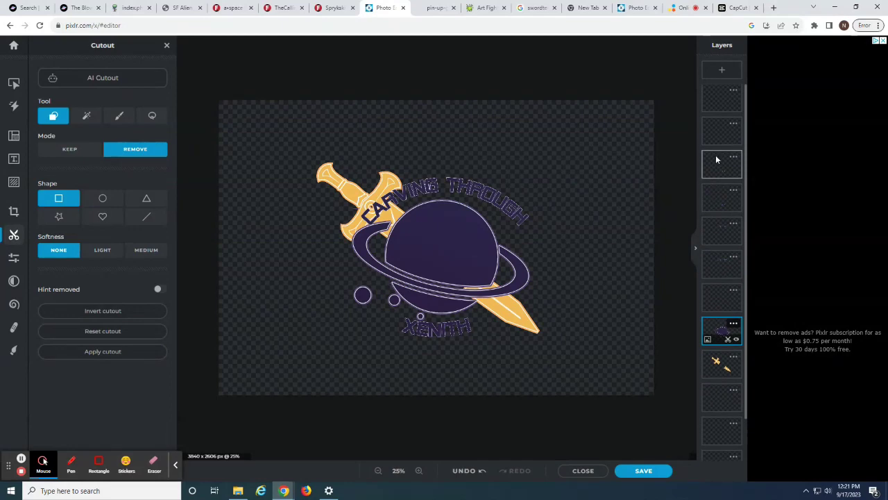
left_click(737, 158)
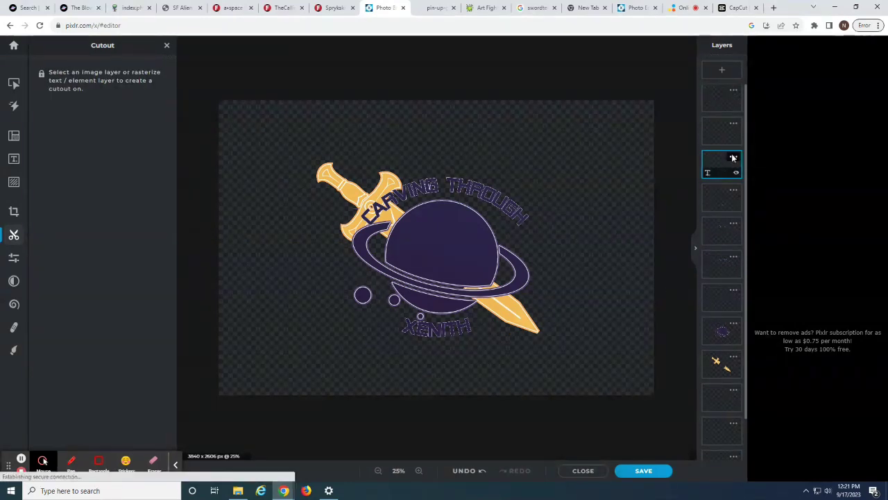
left_click(734, 160)
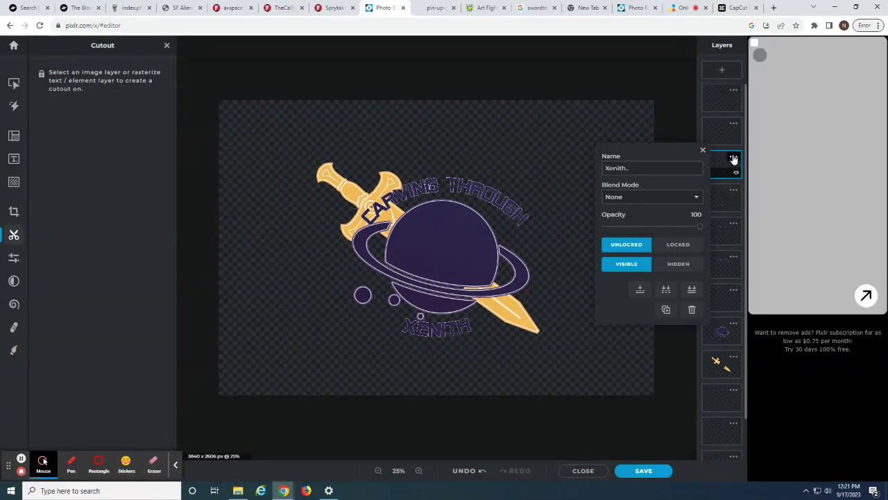
left_click(666, 291)
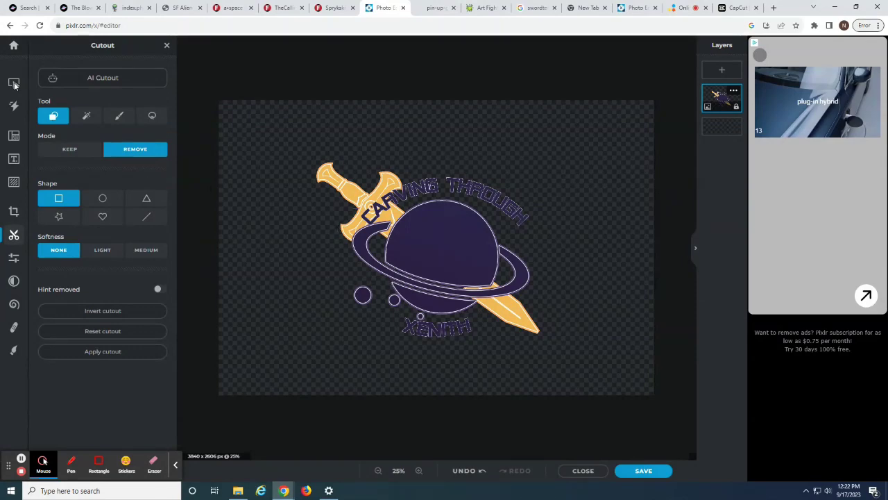
Step: Duplicate the merged logo layer and start adding a new layer
left_click(735, 95)
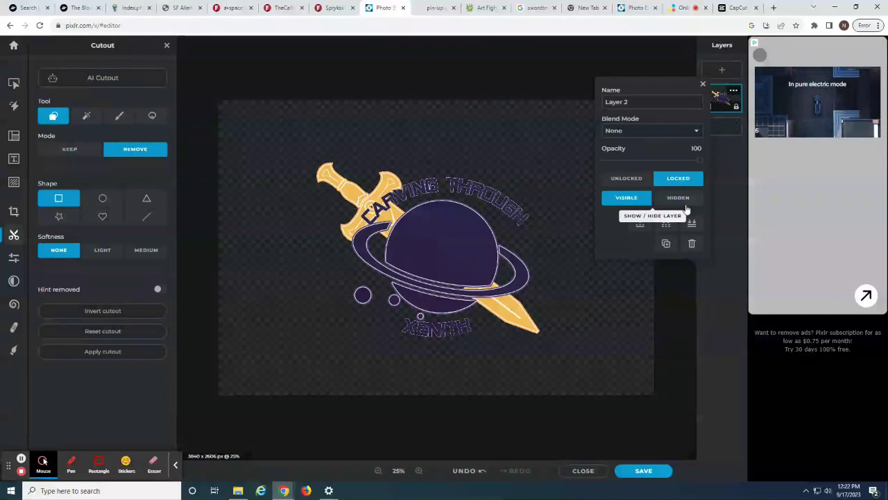
left_click(666, 243)
left_click(722, 70)
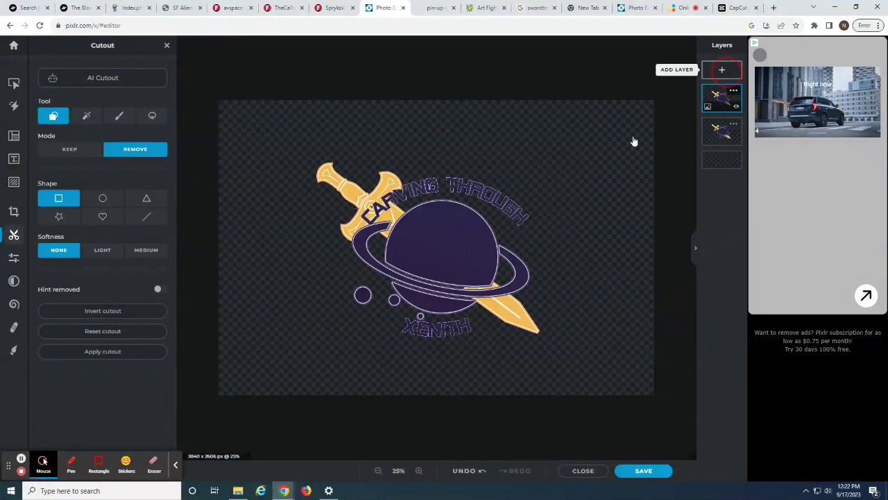